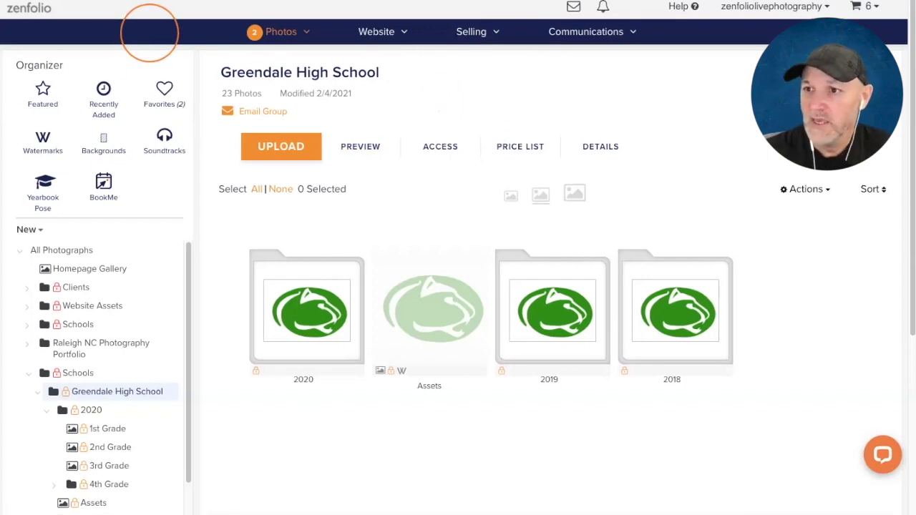
Go to the Pre-Orders page of the selling area and create a new pre-order
mouse_move(471, 32)
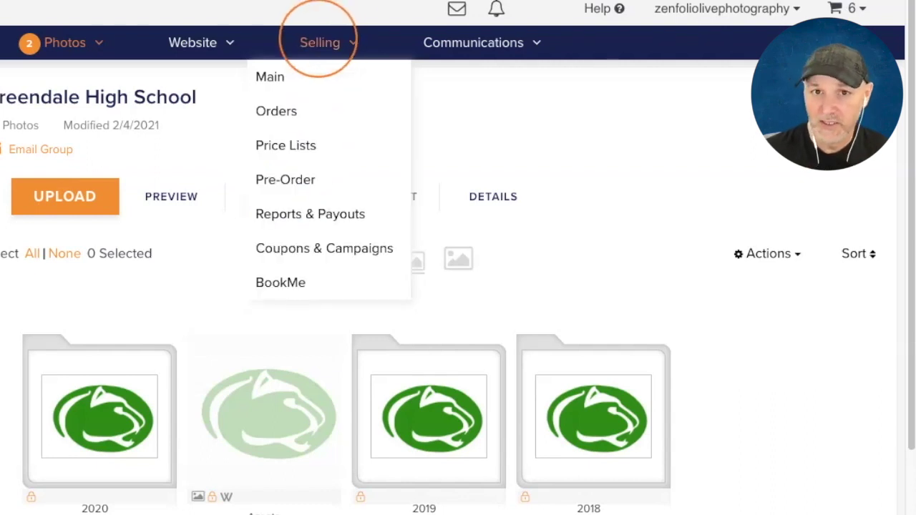
left_click(320, 43)
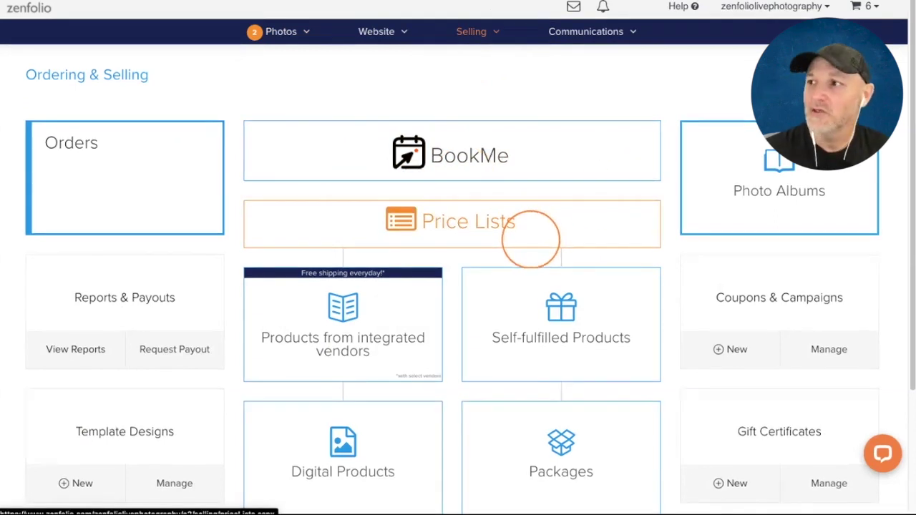
scroll(549, 270, "down", 3)
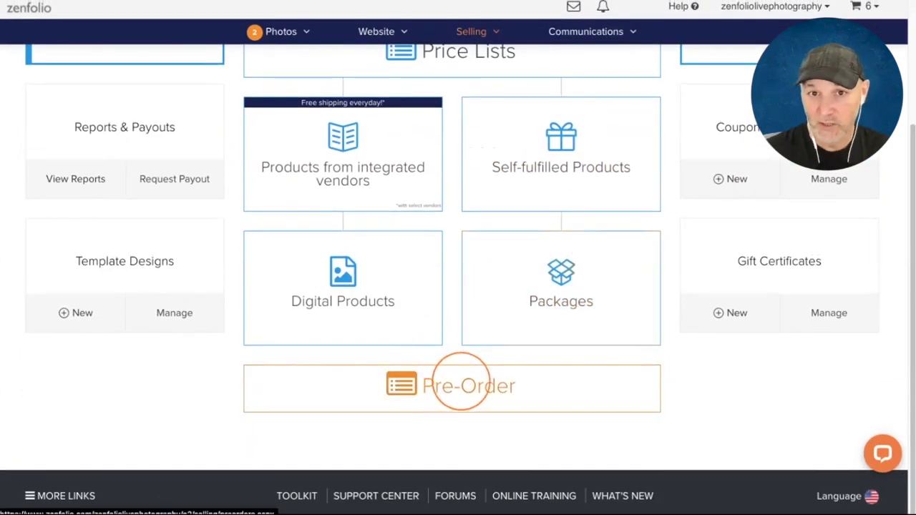
scroll(463, 382, "up", 1)
scroll(337, 153, "down", 1)
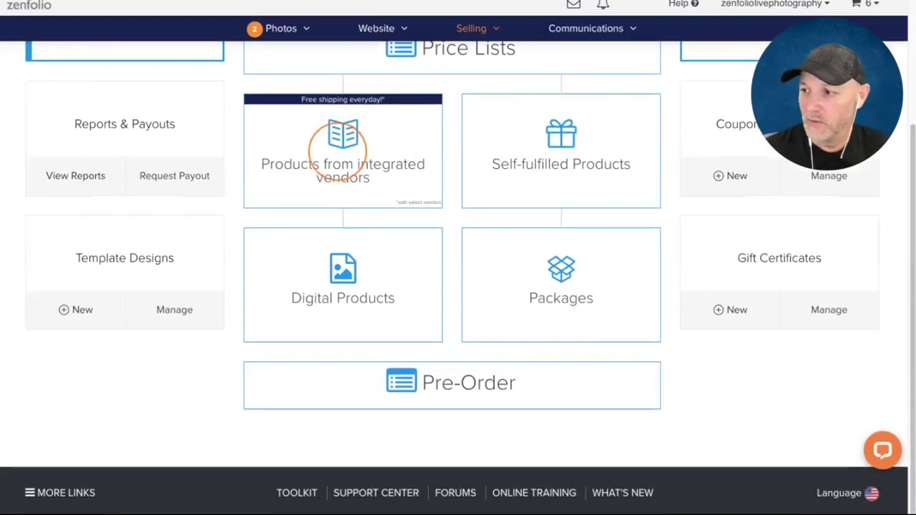
left_click(449, 387)
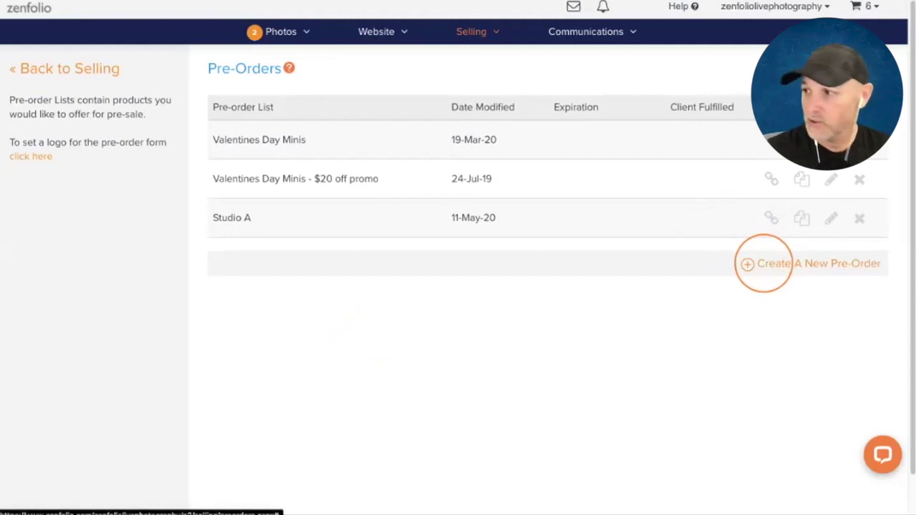
left_click(763, 264)
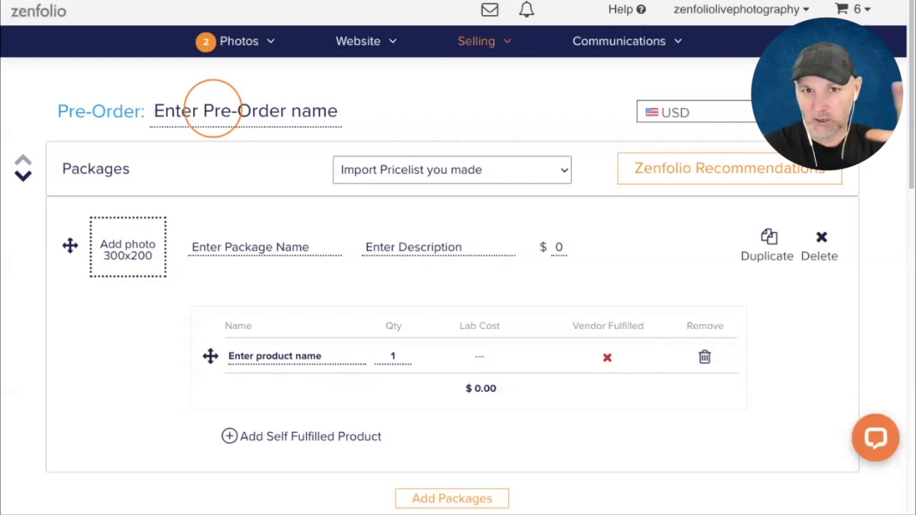
Name the new pre-order "School Template"
left_click(291, 119)
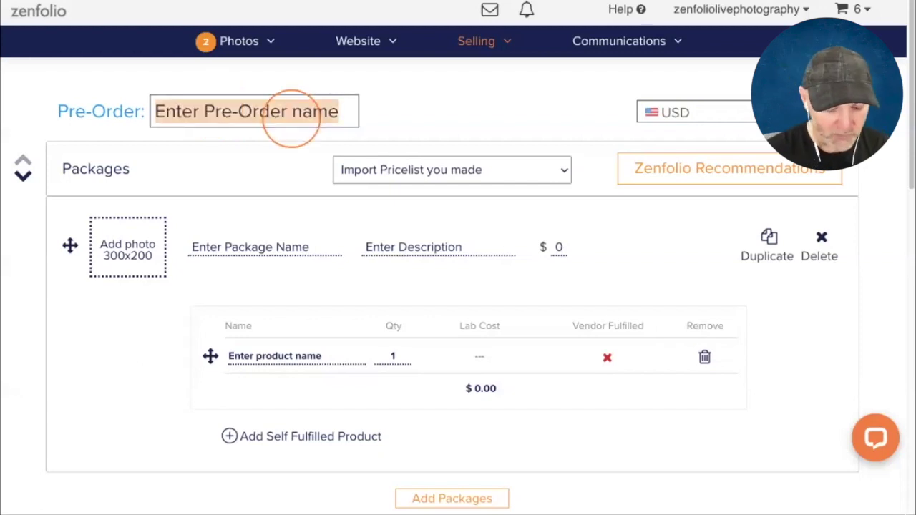
type("School ")
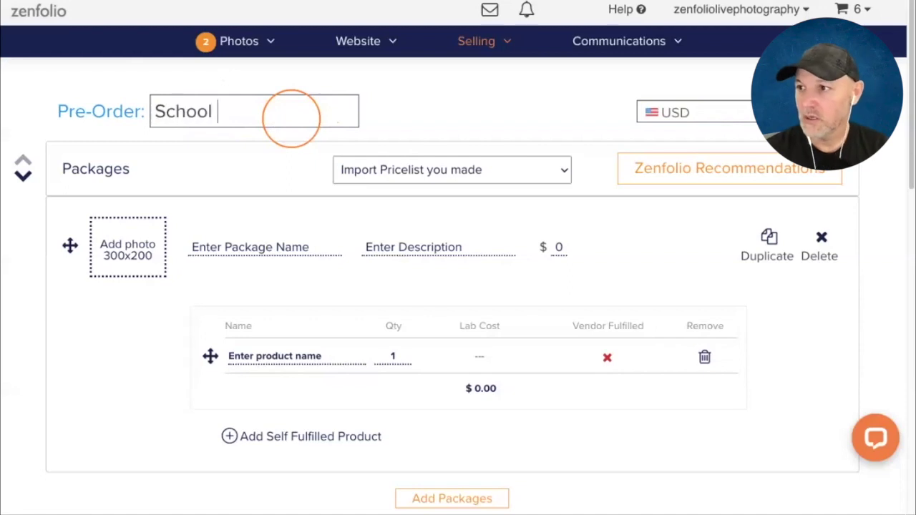
type("Templ")
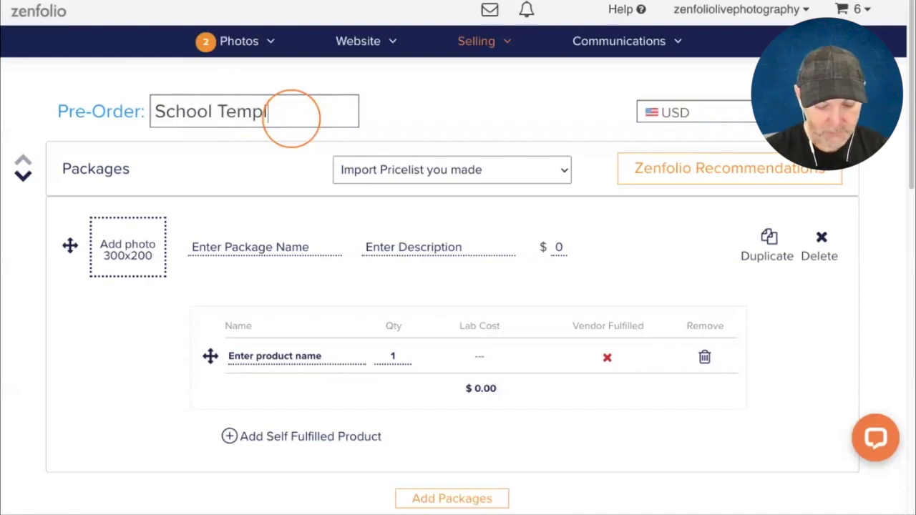
type("ate")
left_click(275, 159)
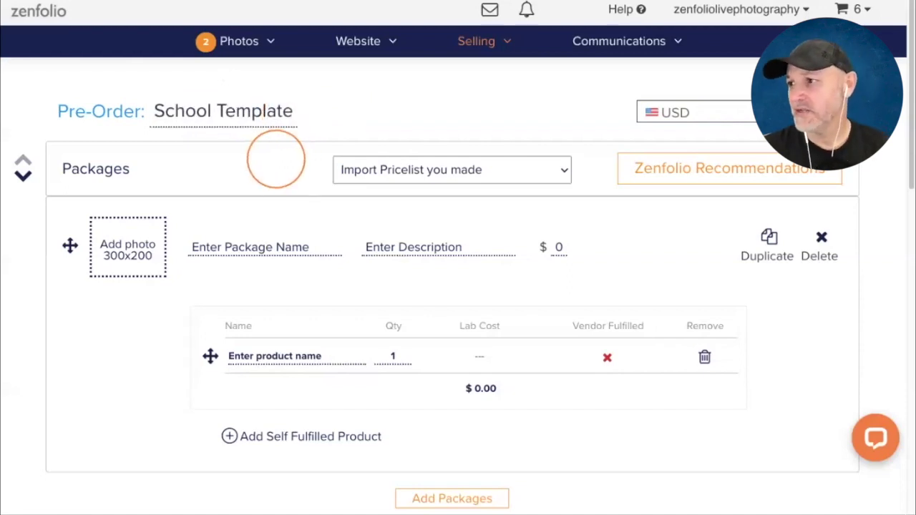
Examine the pre-order form's Packages, Customizable Packages and Add-Ons sections, including the price lists available for import into Packages
scroll(275, 157, "down", 1)
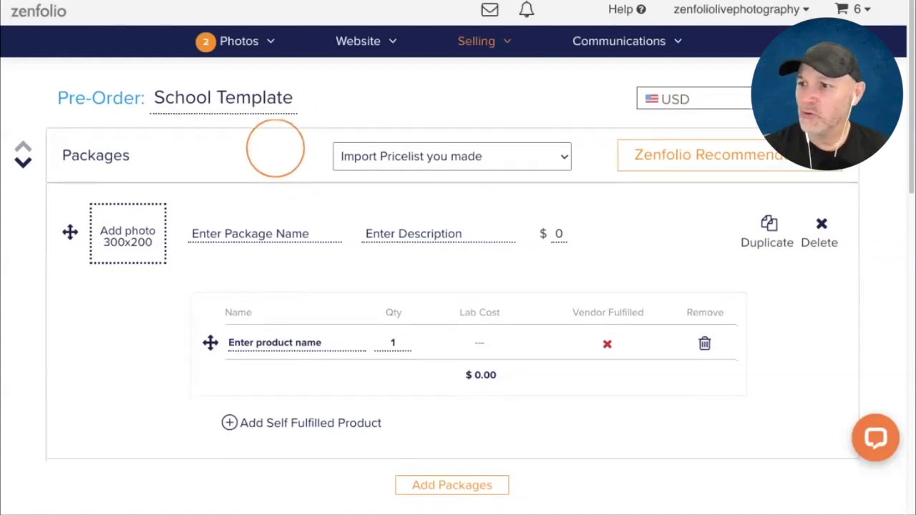
scroll(275, 149, "down", 1)
scroll(274, 148, "down", 1)
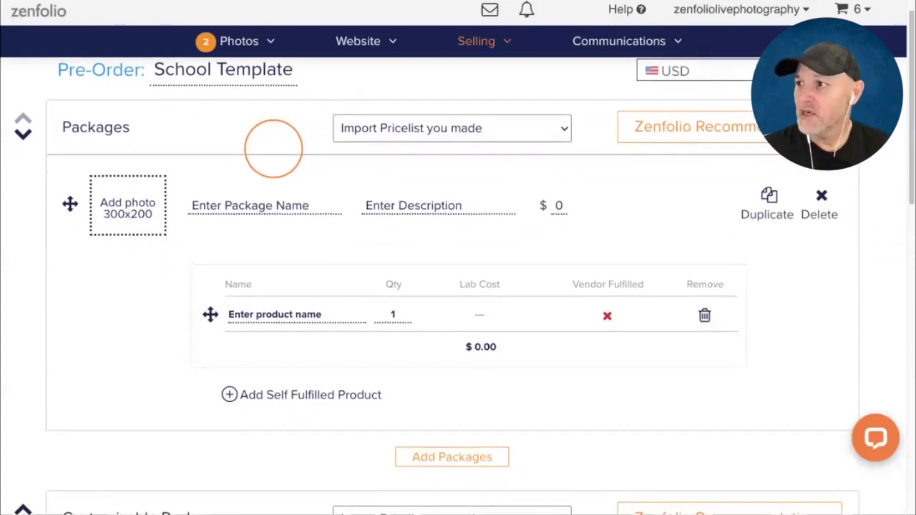
scroll(273, 148, "down", 1)
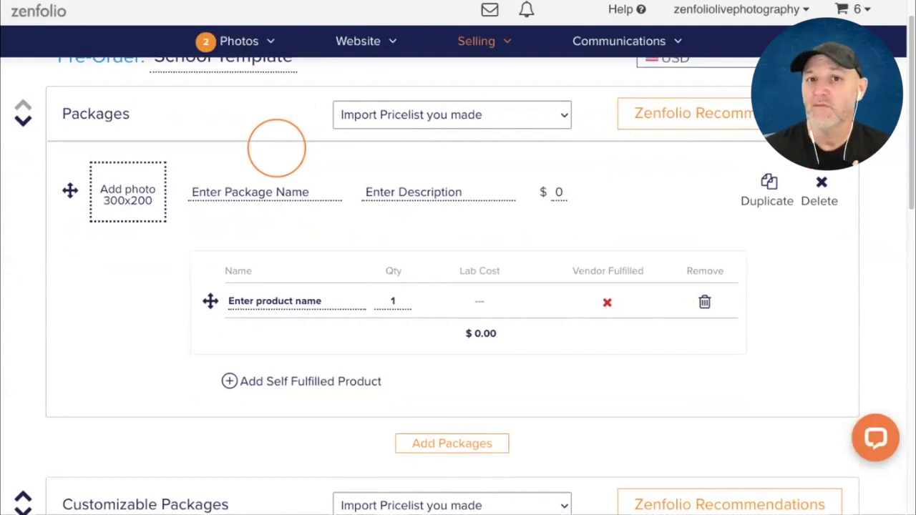
left_click(482, 117)
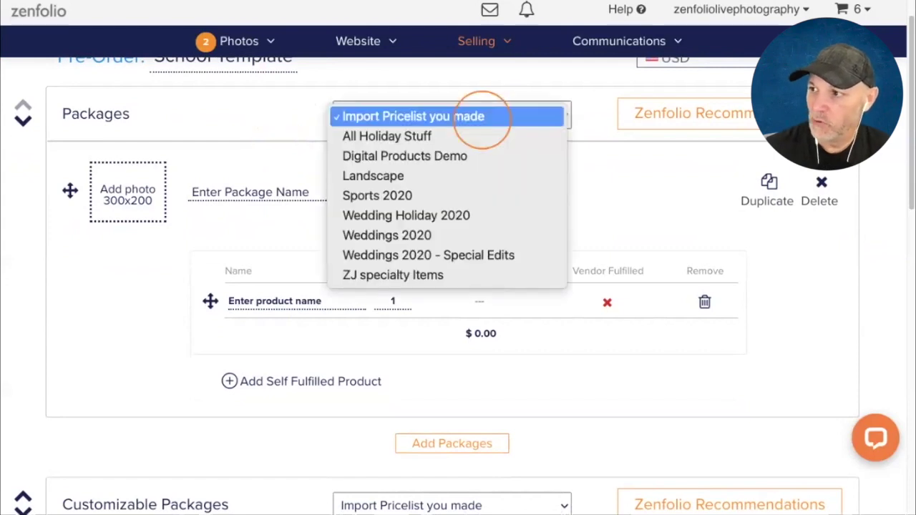
left_click(419, 115)
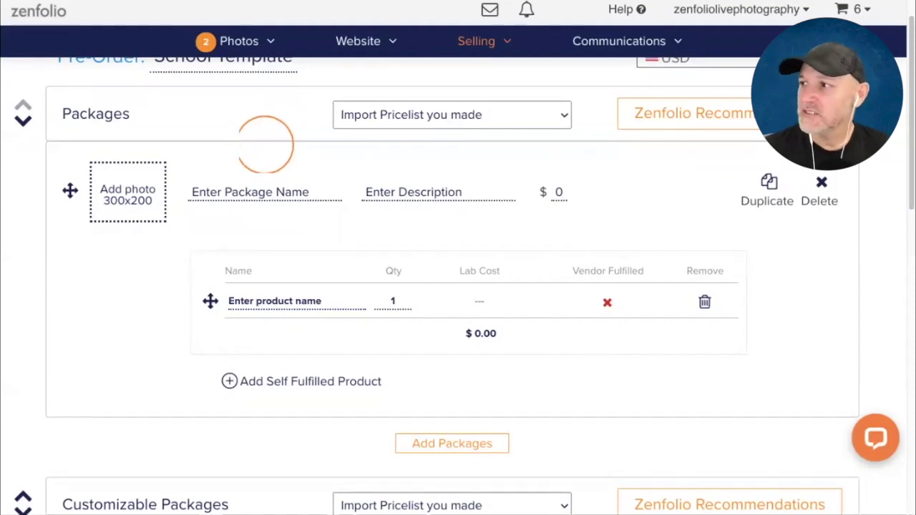
scroll(250, 130, "down", 1)
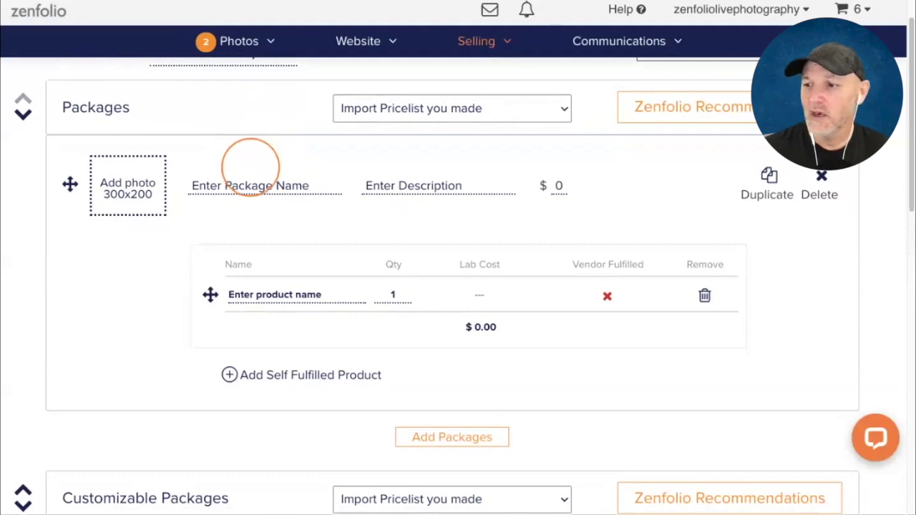
scroll(249, 165, "down", 10)
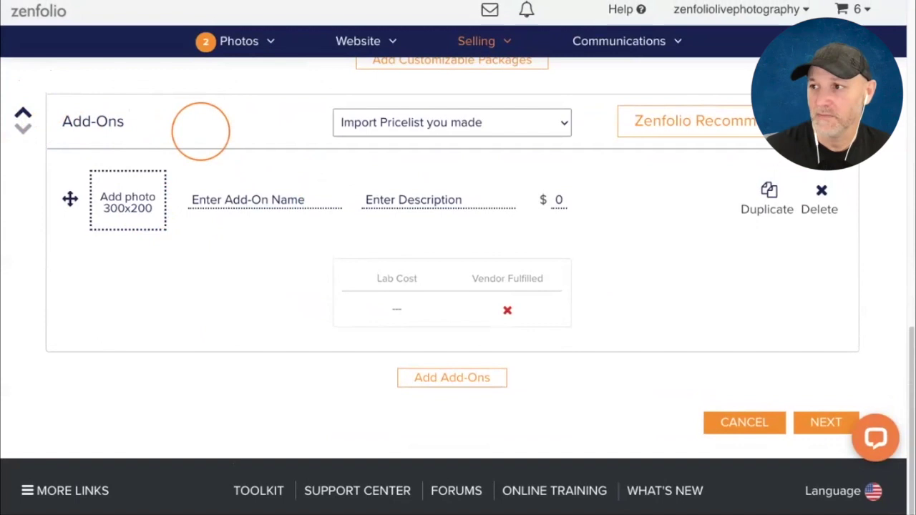
scroll(201, 131, "up", 10)
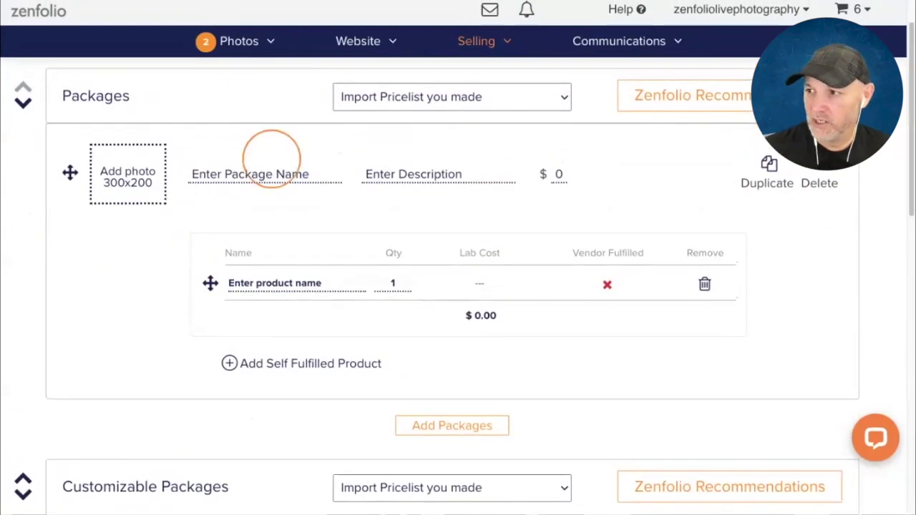
Name the first package in the Packages section "Package A"
left_click(266, 174)
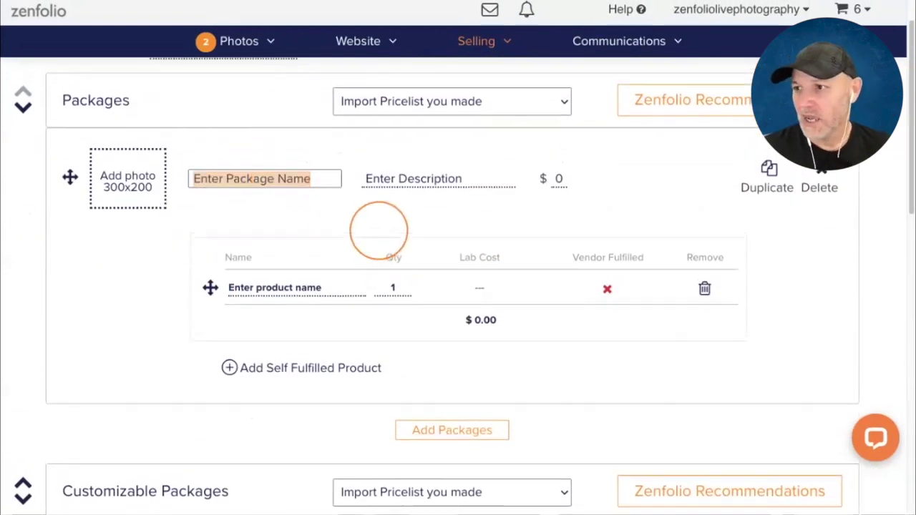
type("All")
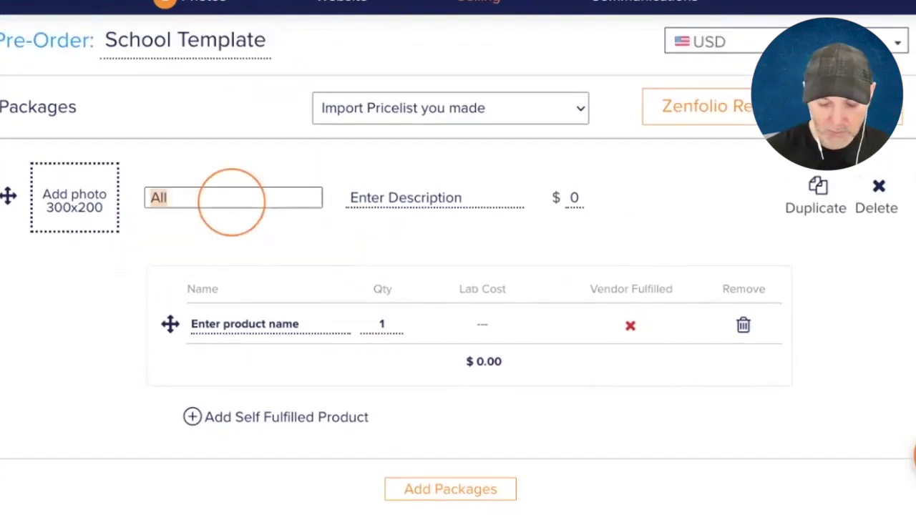
key("BackSpace")
type("Packa")
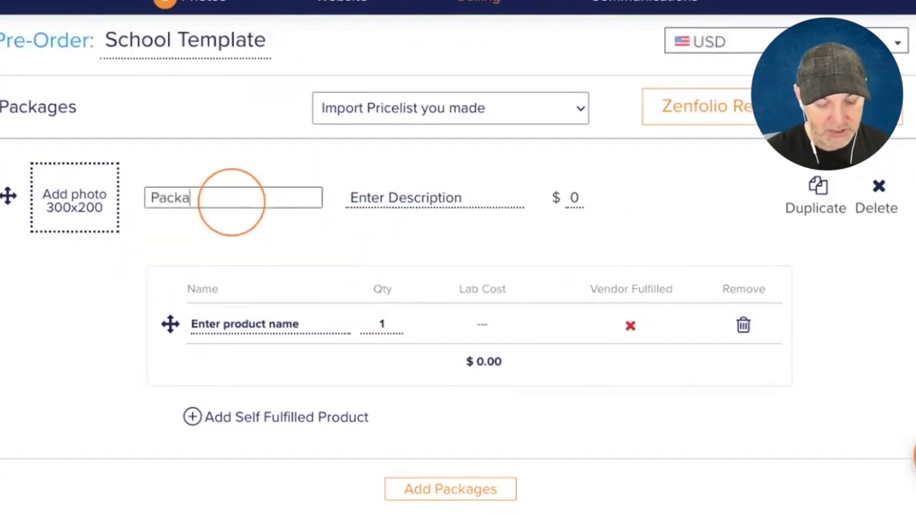
type("ge A")
Give Package A the description "This is the description" and set its price to $30
left_click(425, 197)
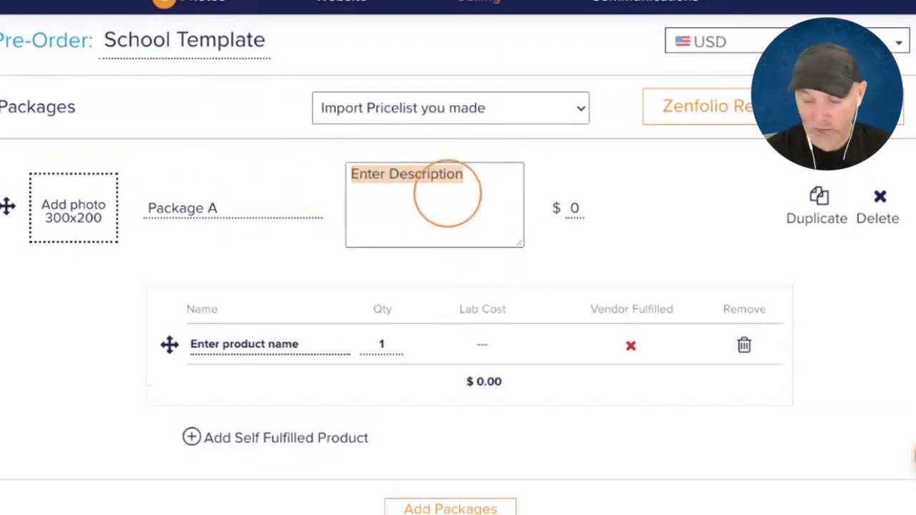
type("This is")
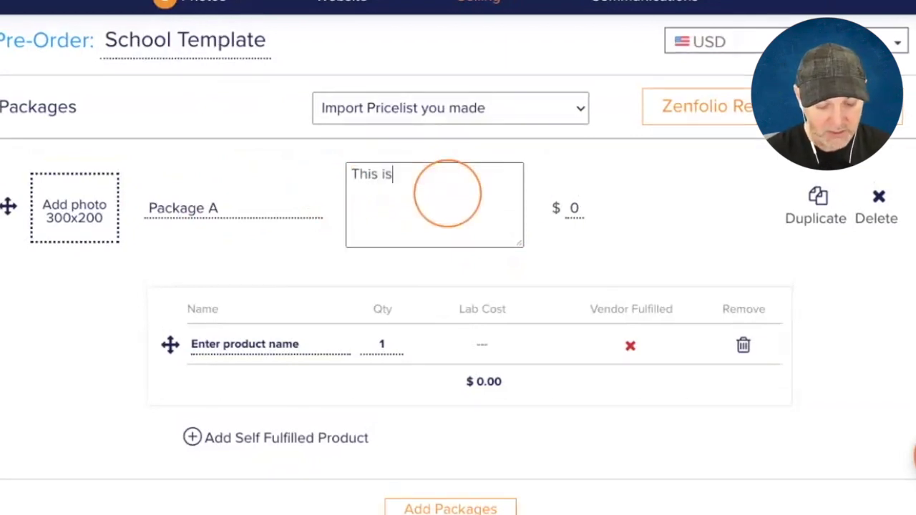
type(" the description")
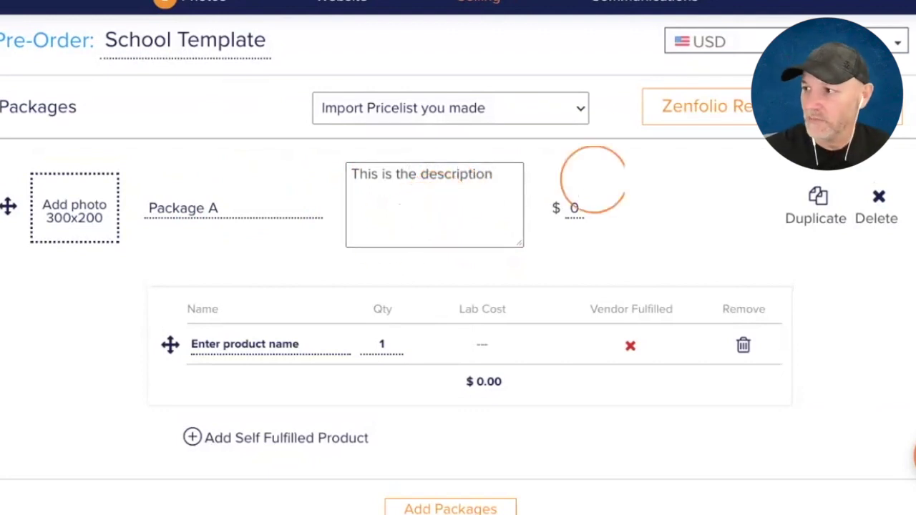
left_click(575, 207)
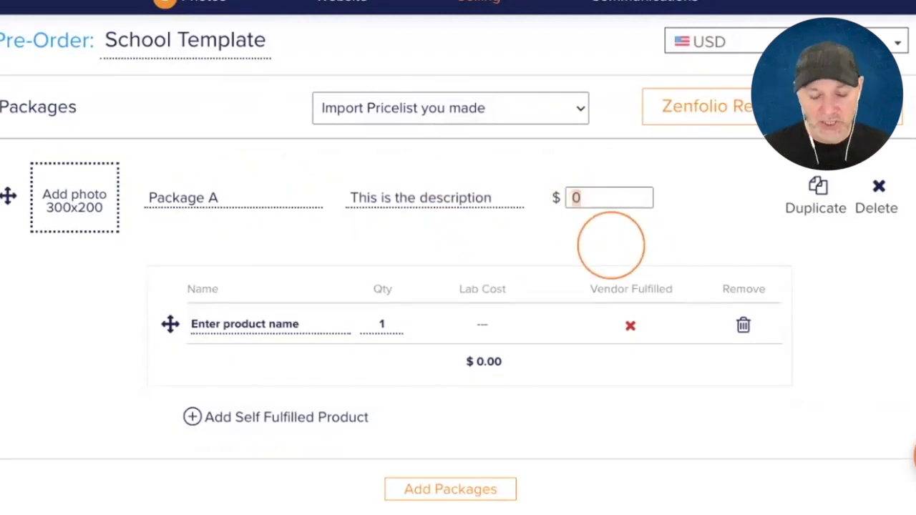
type("30")
left_click(610, 245)
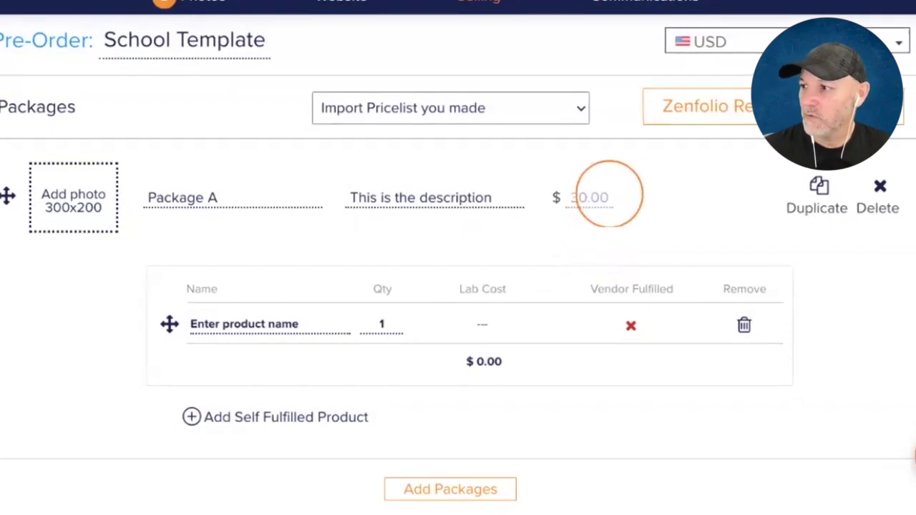
Name the first product in Package A "8x10 Individual Photo"
scroll(621, 209, "down", 1)
scroll(226, 251, "down", 2)
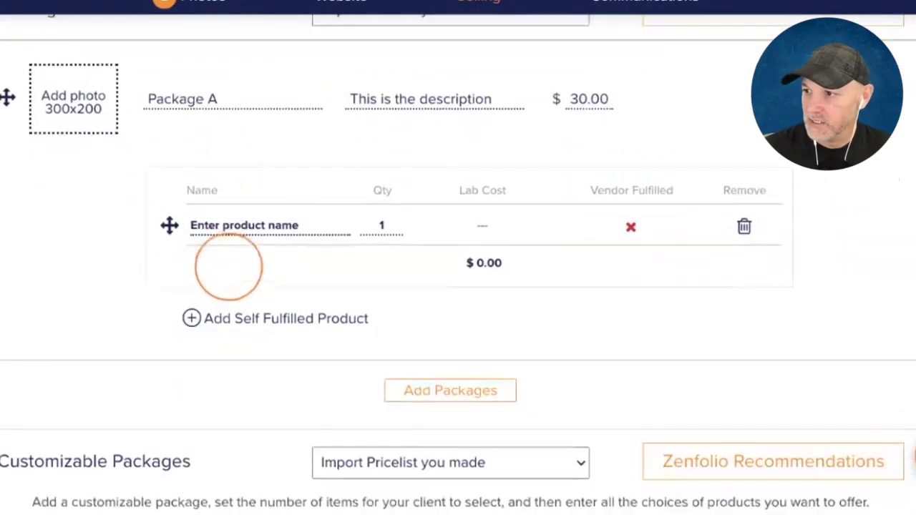
left_click(229, 224)
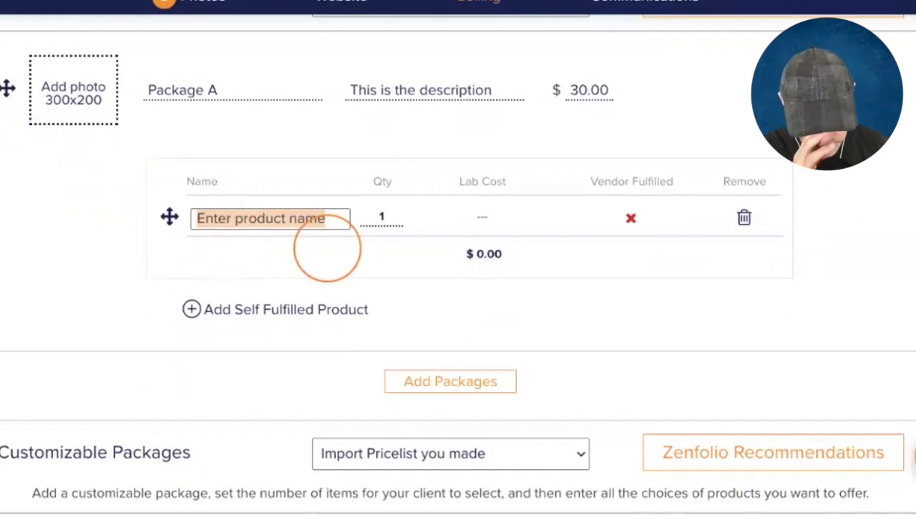
type("8")
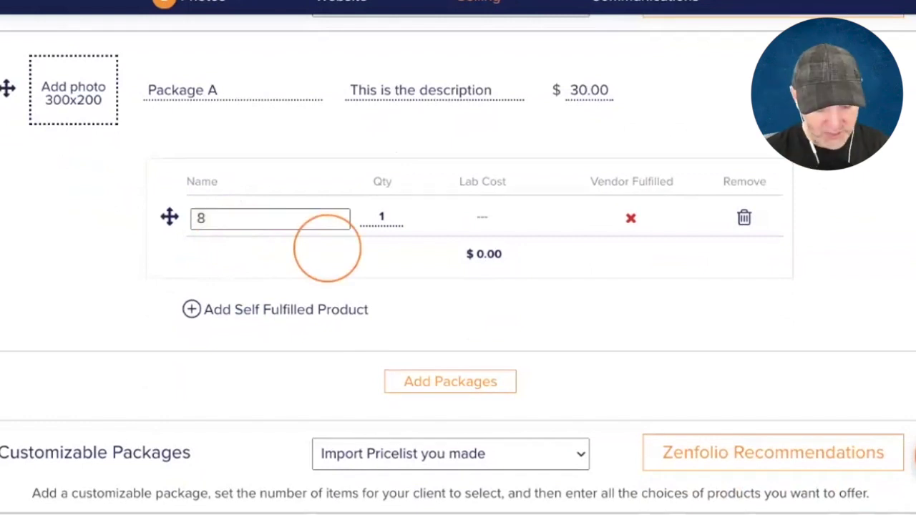
type("x10 Pri")
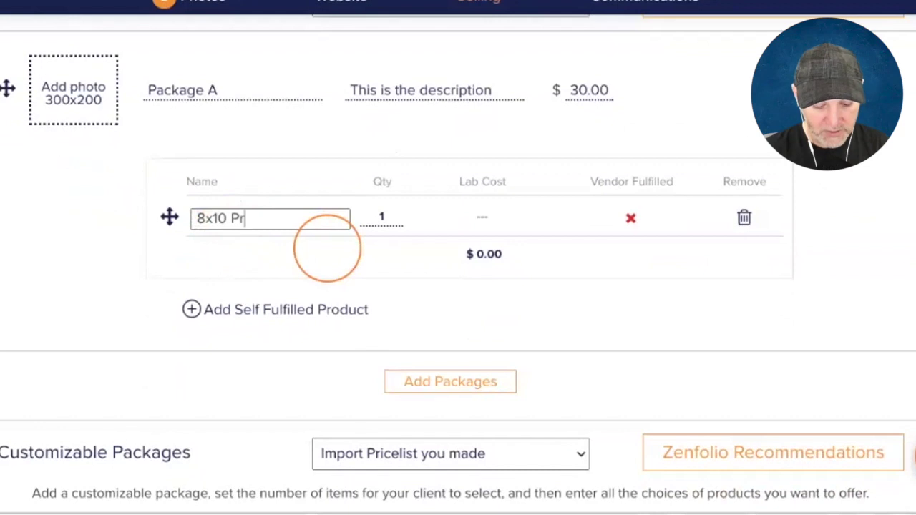
key("BackSpace")
key("BackSpace")
key("BackSpace")
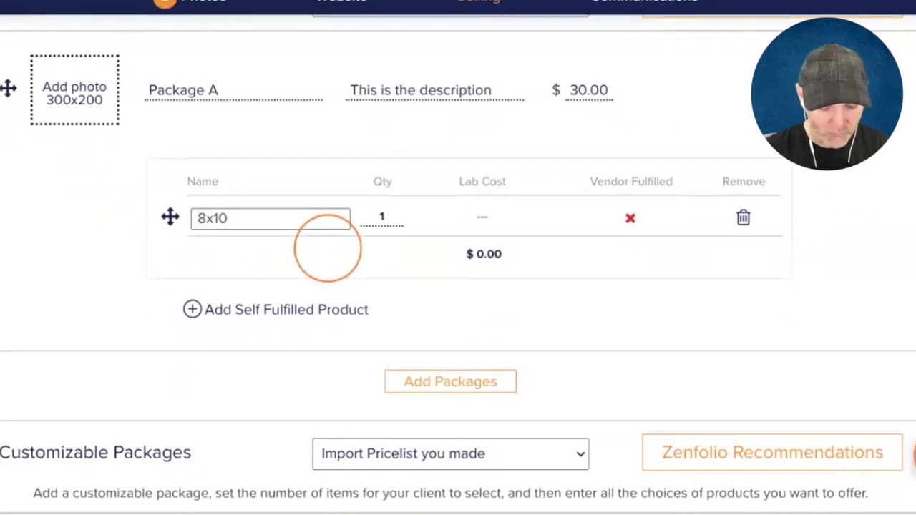
type("Indivi")
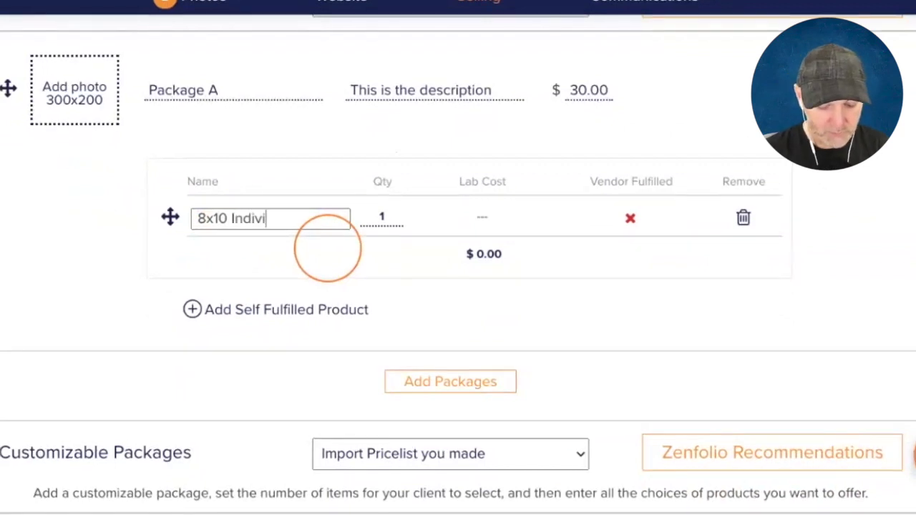
type("dual Photo")
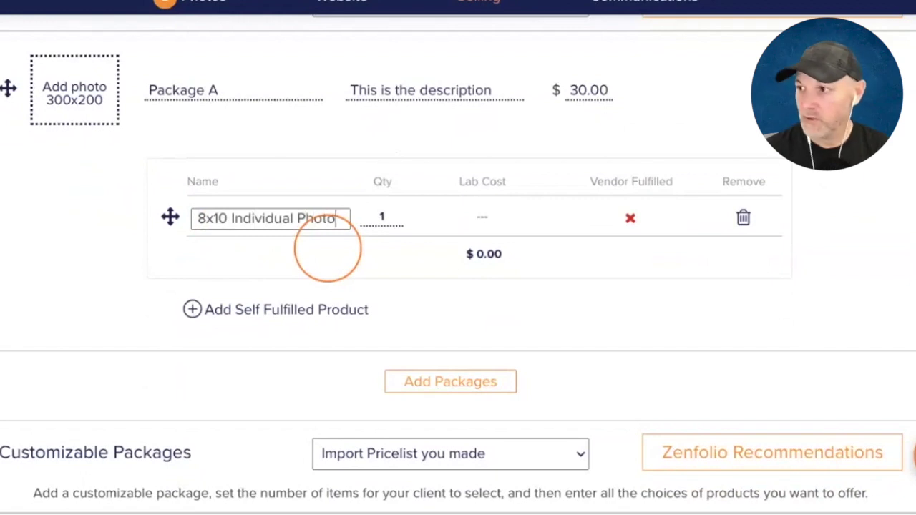
key("Return")
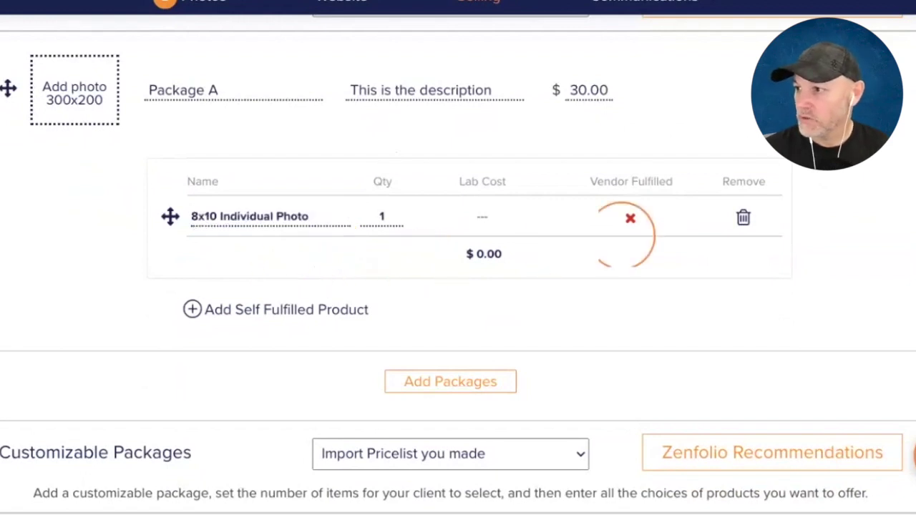
Add a second self-fulfilled product named "5x7 Class Photo" to Package A
left_click(191, 309)
left_click(225, 259)
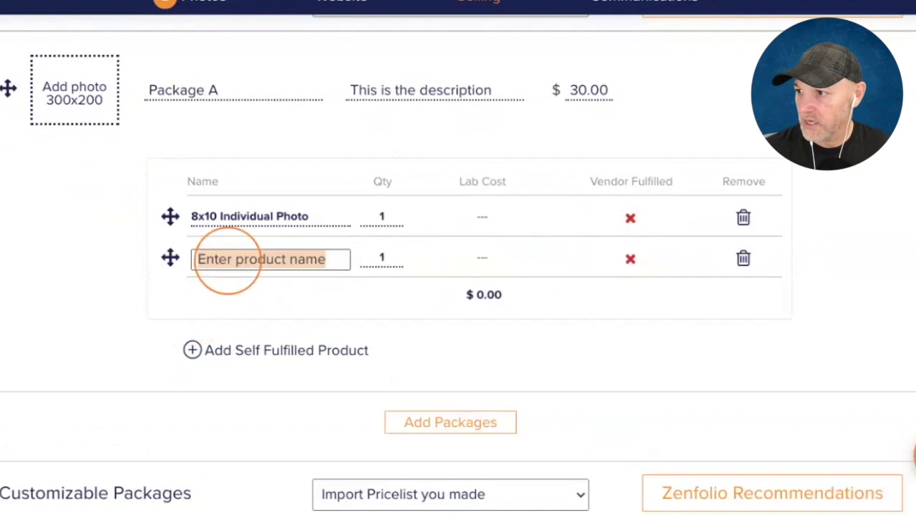
type("5x7")
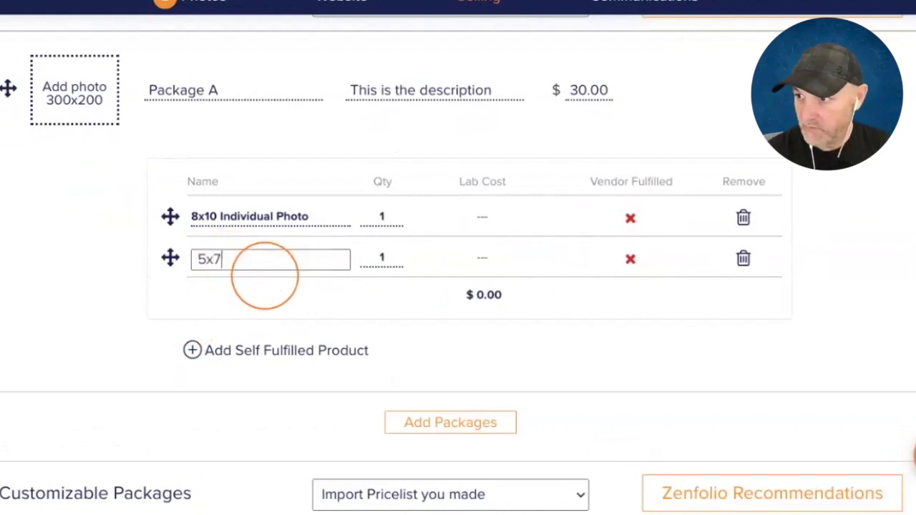
type(" Class photo")
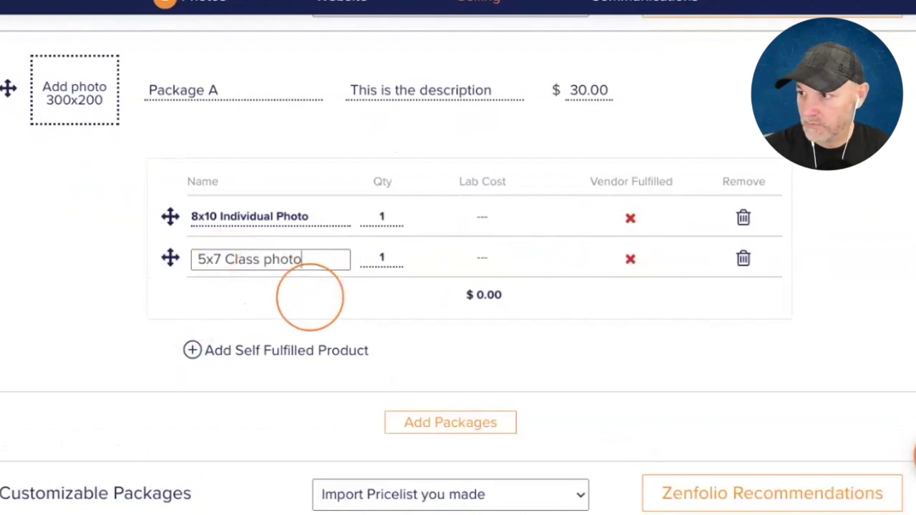
key("Left")
key("Left")
key("Left")
key("Left")
key("BackSpace")
type("P")
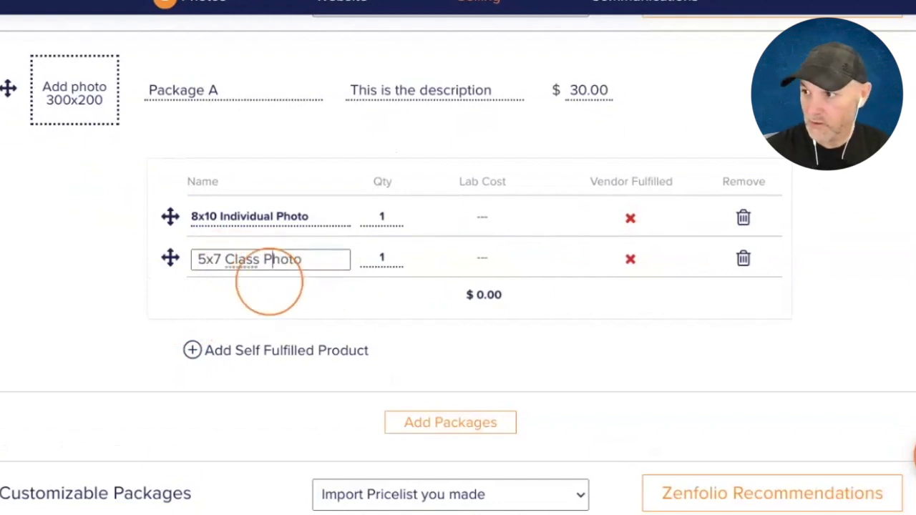
left_click(157, 310)
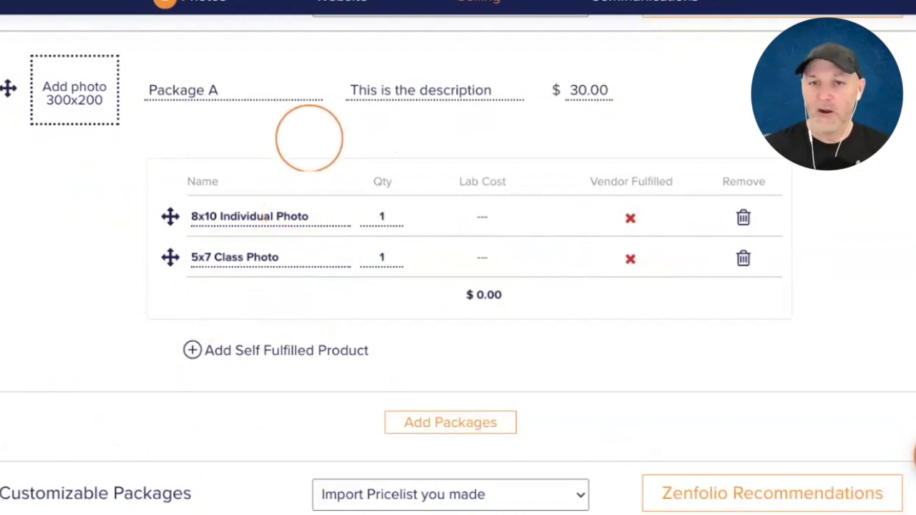
Duplicate Package A in the Packages section
scroll(308, 146, "up", 1)
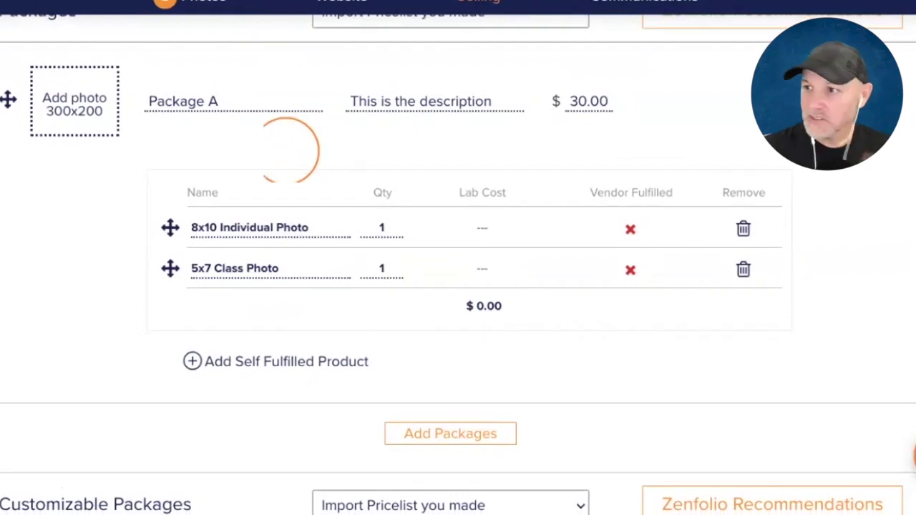
scroll(214, 171, "up", 1)
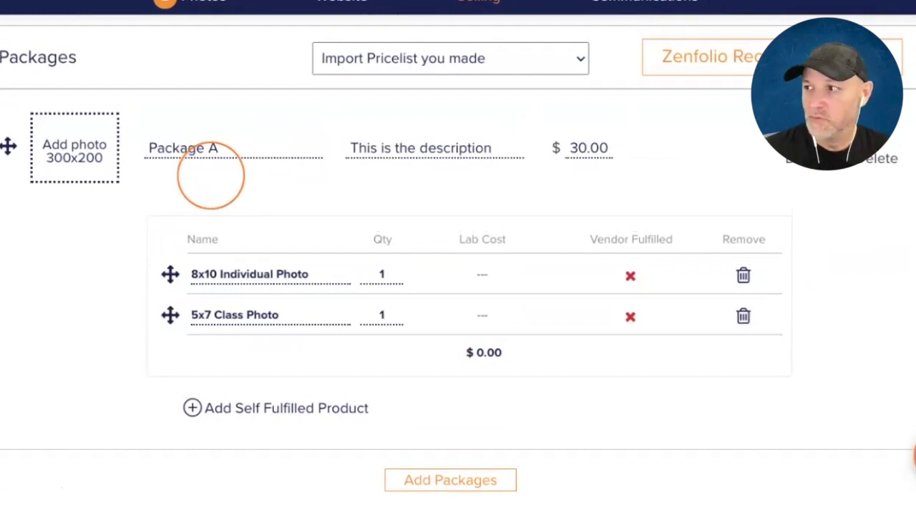
left_click(818, 141)
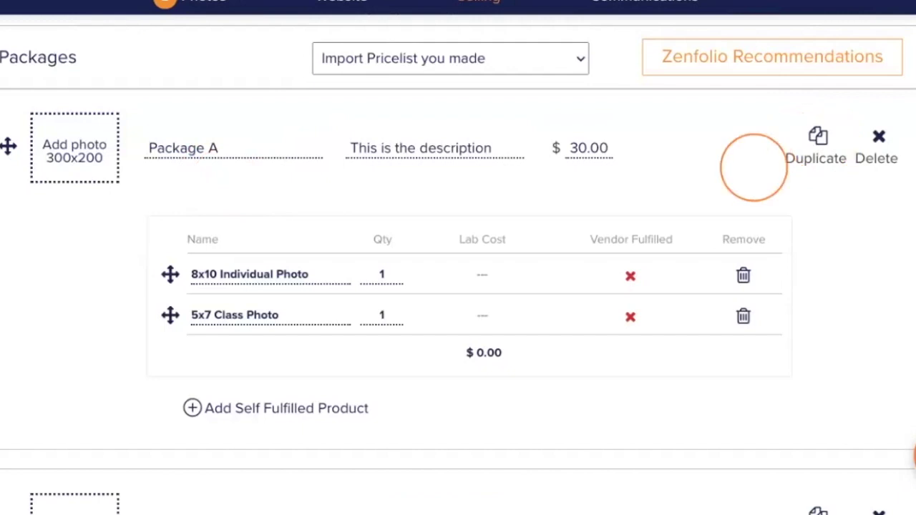
scroll(628, 98, "down", 5)
Rename the copied package "Package B" and set its price to $36
left_click(210, 189)
left_click_drag(284, 187, 211, 187)
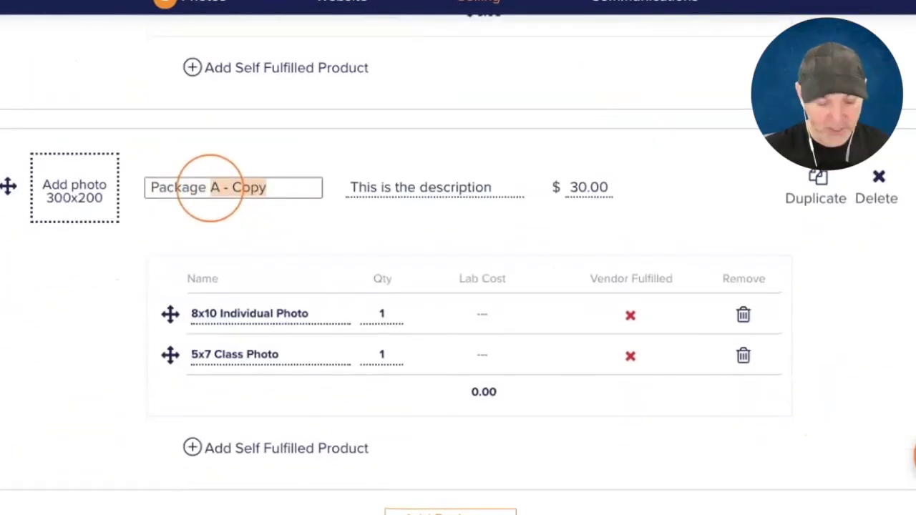
type("B")
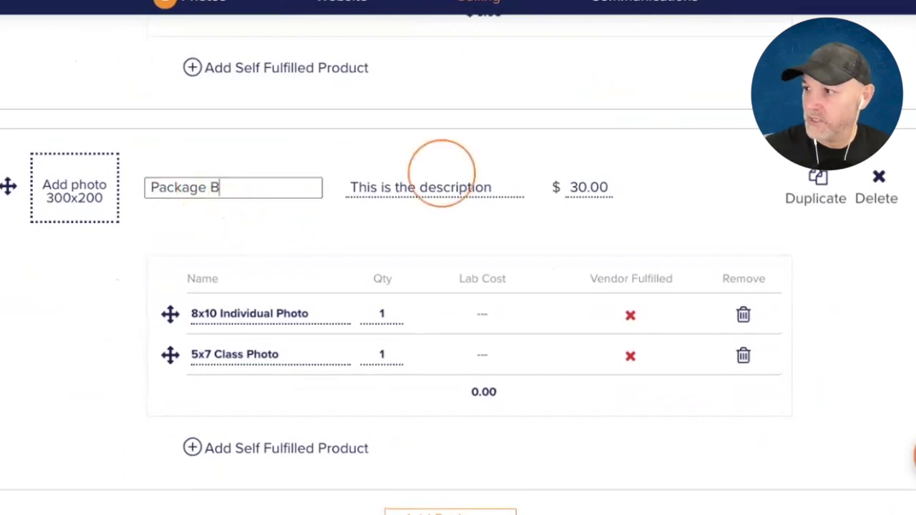
left_click(598, 188)
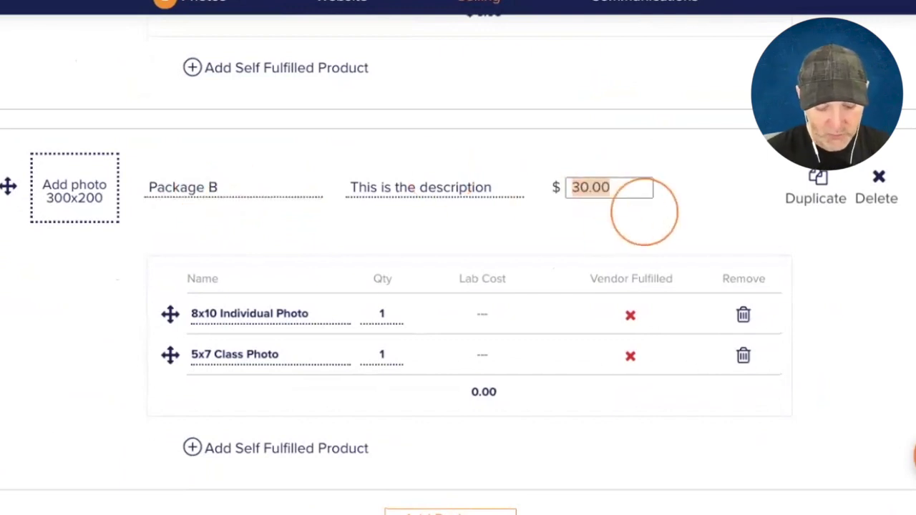
type("36")
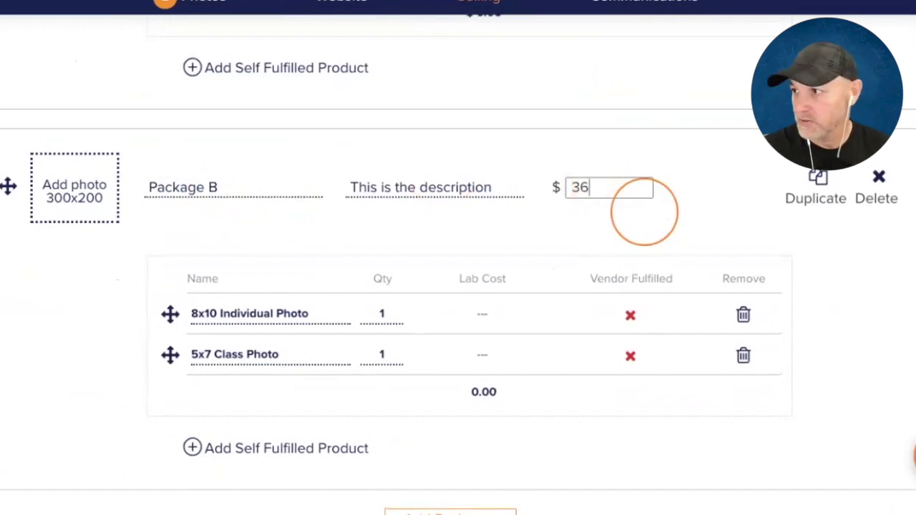
Add a third self-fulfilled product named "Wallets set of 8" to Package B
scroll(476, 229, "down", 1)
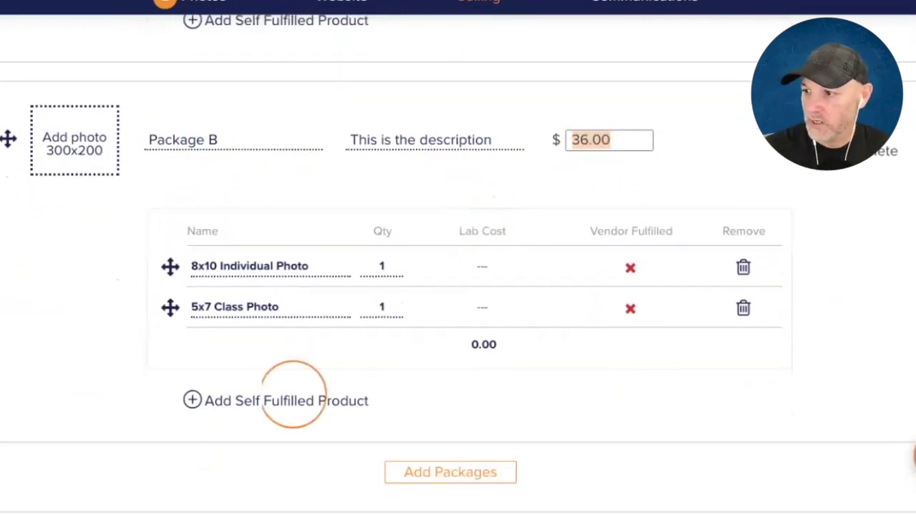
left_click(282, 395)
left_click(221, 348)
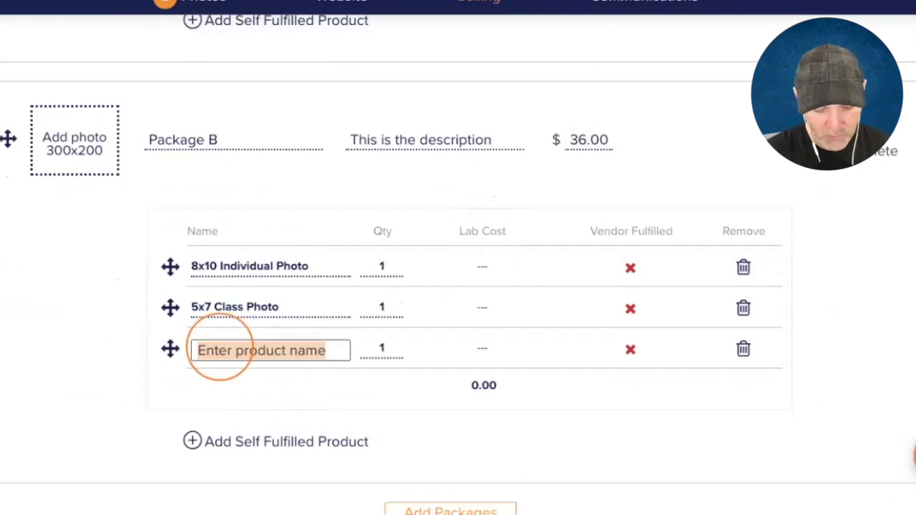
type("Wallets")
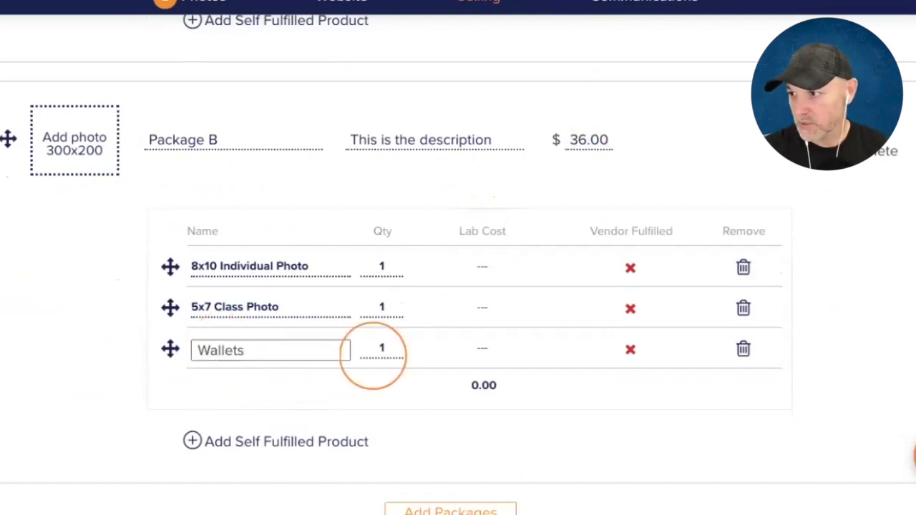
left_click(381, 348)
left_click(260, 348)
left_click(272, 351)
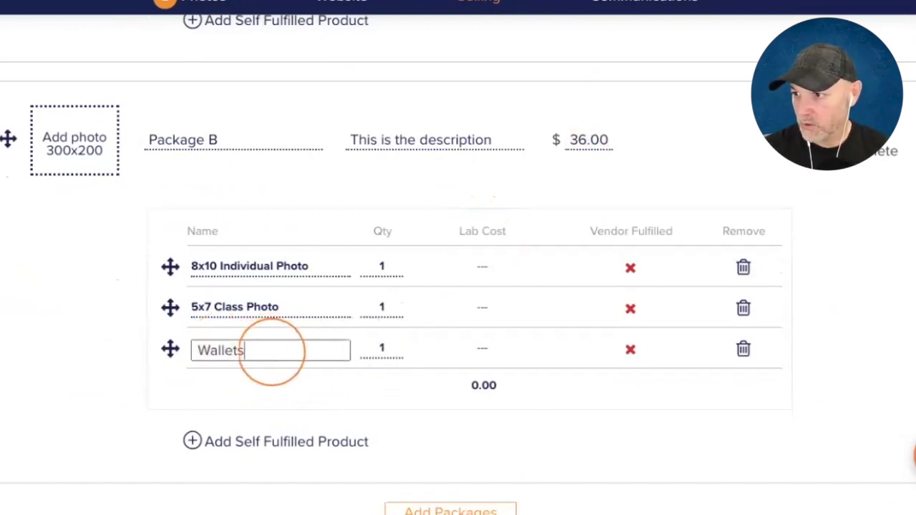
type("set of 8")
left_click(313, 390)
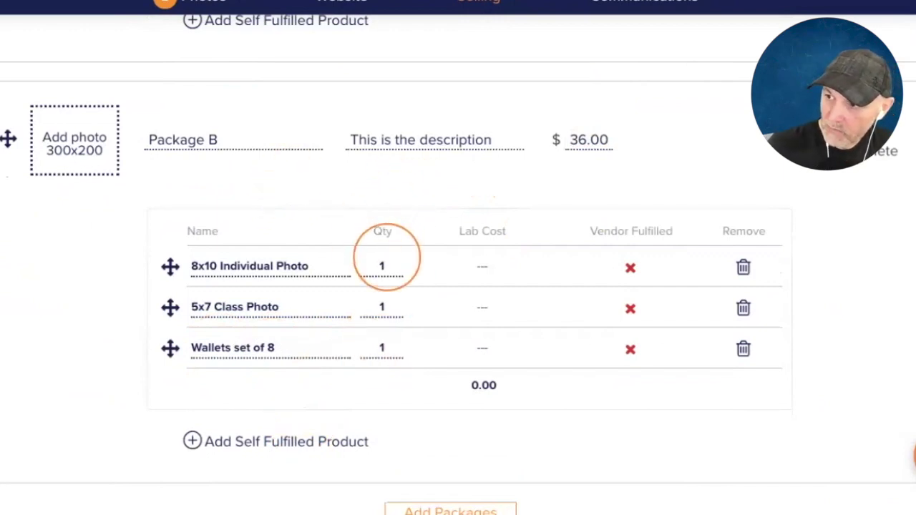
Compare the products and prices of Package A and Package B, and examine Package A's photo placeholder
scroll(245, 112, "up", 3)
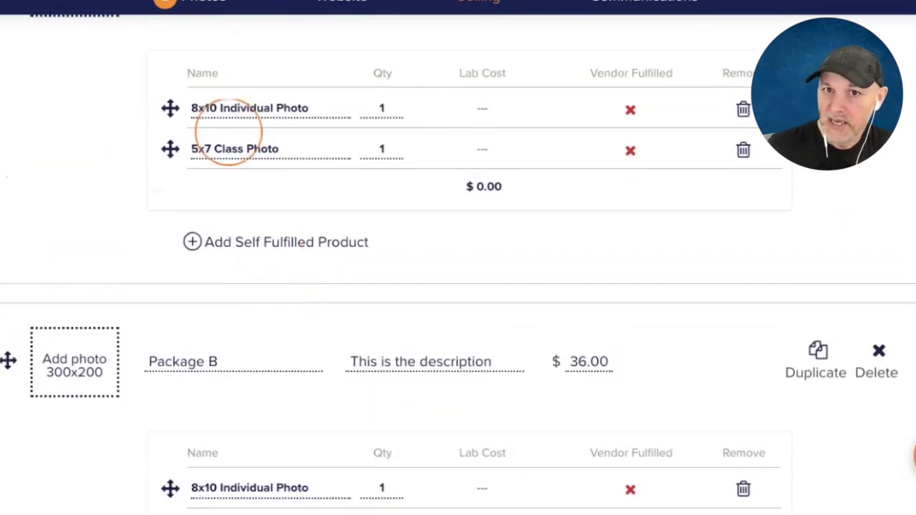
scroll(243, 150, "down", 2)
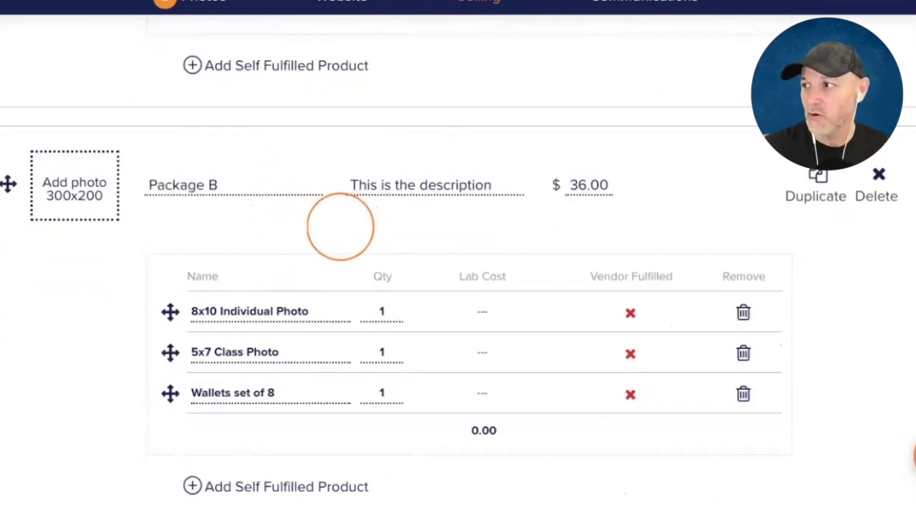
scroll(329, 227, "up", 1)
scroll(320, 227, "down", 1)
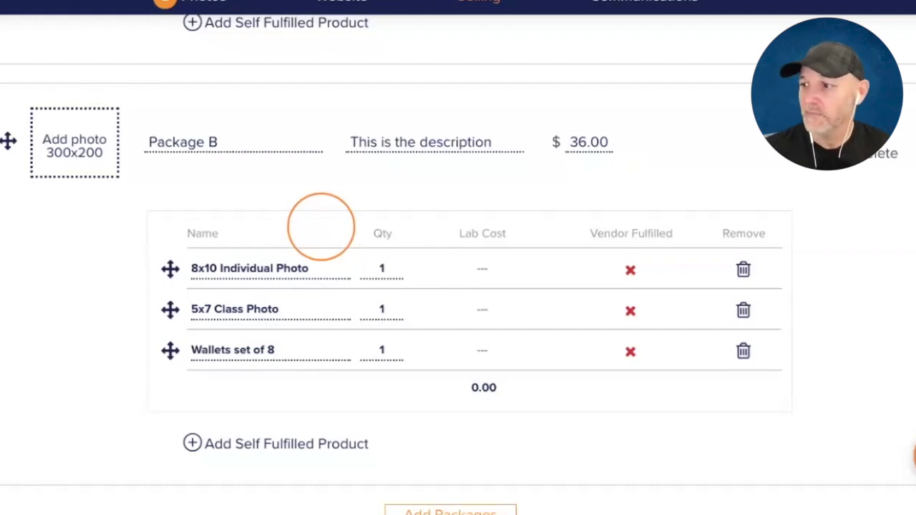
scroll(452, 245, "up", 3)
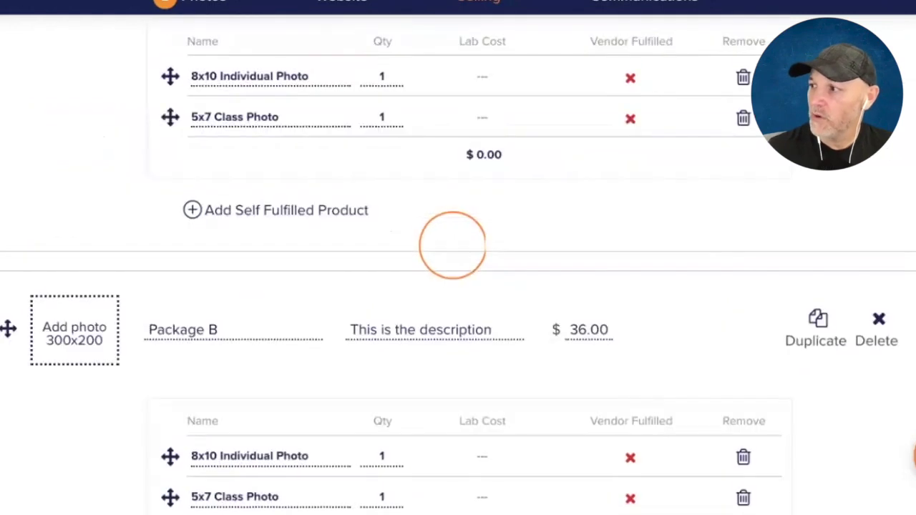
scroll(453, 250, "up", 2)
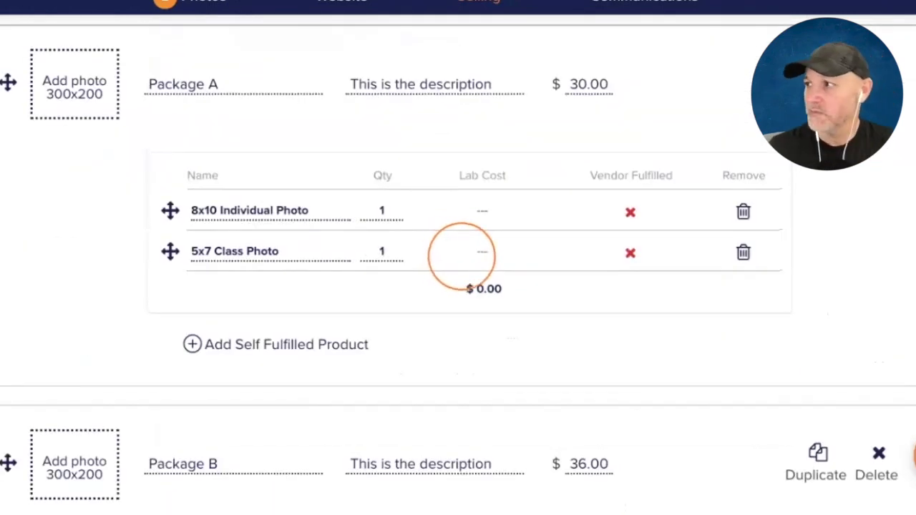
scroll(458, 254, "up", 1)
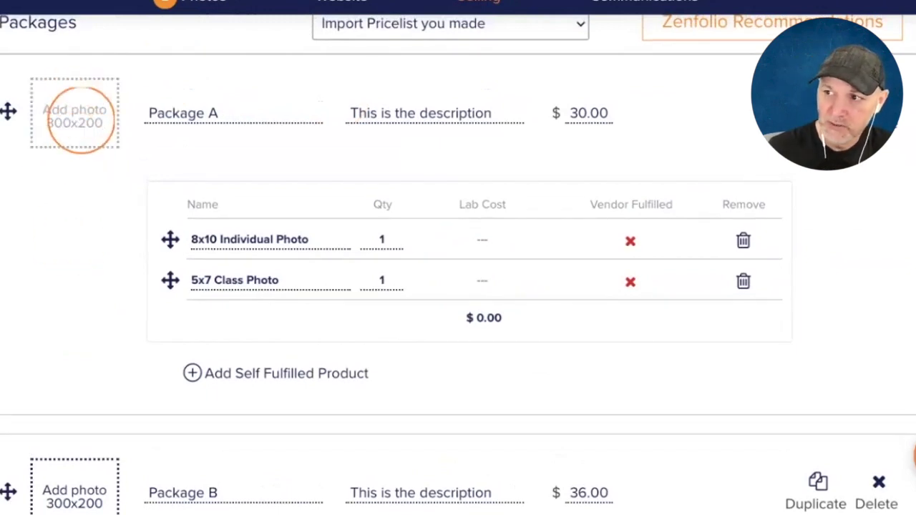
scroll(76, 238, "up", 1)
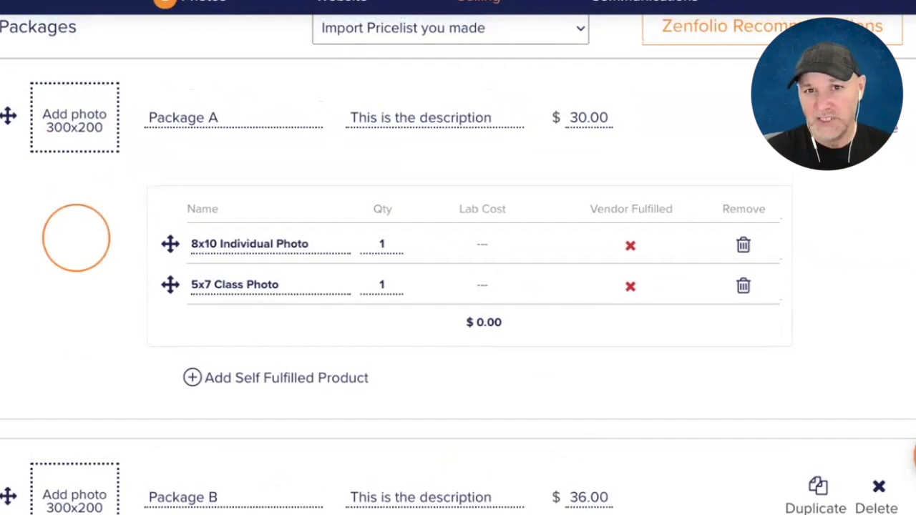
scroll(76, 237, "up", 1)
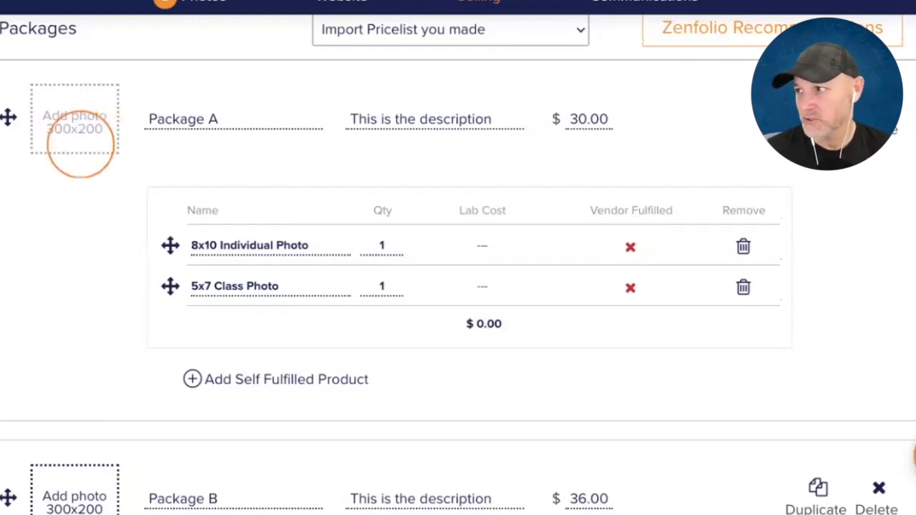
scroll(79, 143, "down", 1)
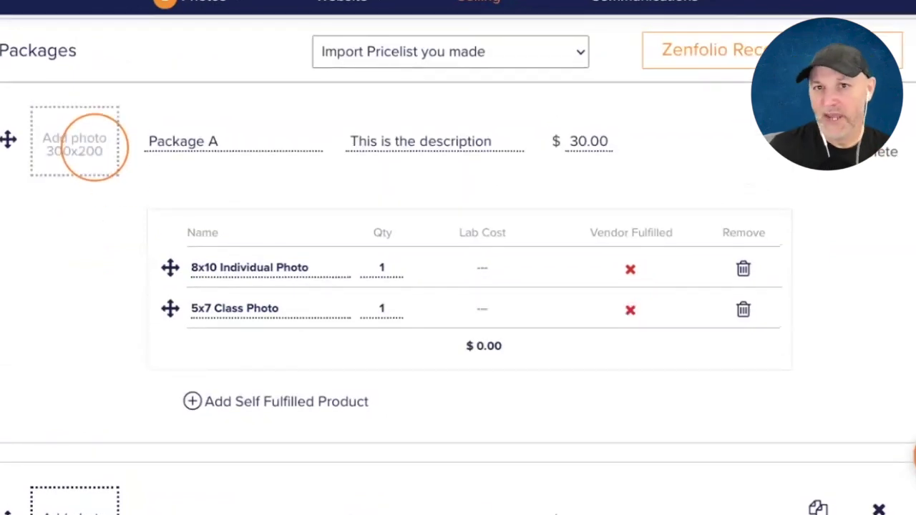
Set the first customizable package's price to $40 and let the customer choose 3 items
scroll(114, 178, "down", 6)
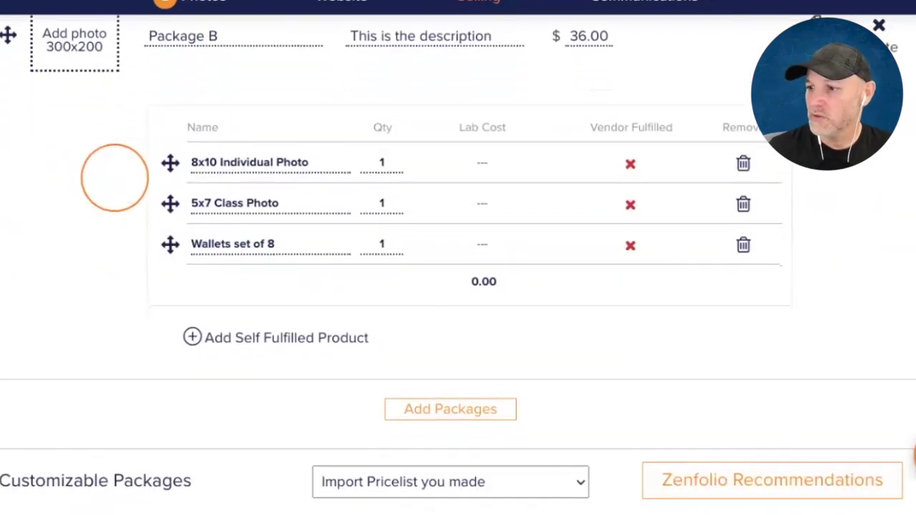
scroll(471, 151, "down", 3)
scroll(471, 151, "down", 1)
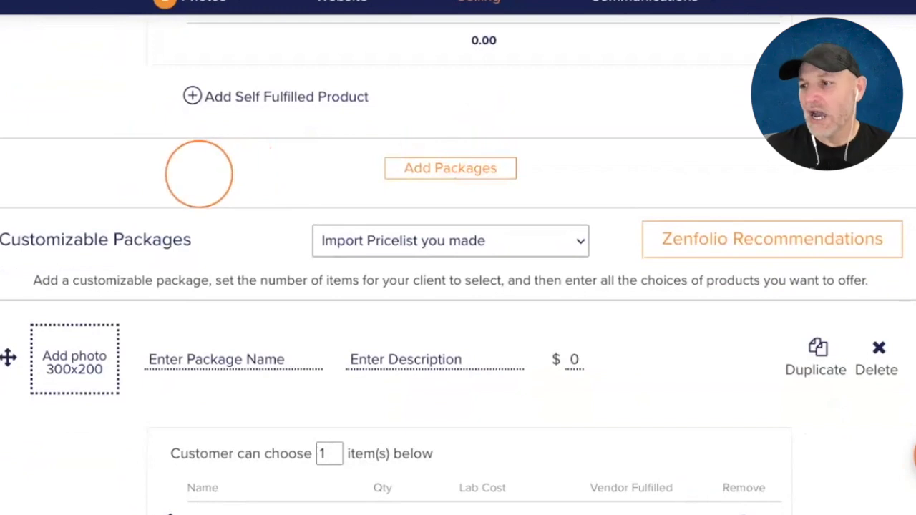
scroll(199, 176, "down", 2)
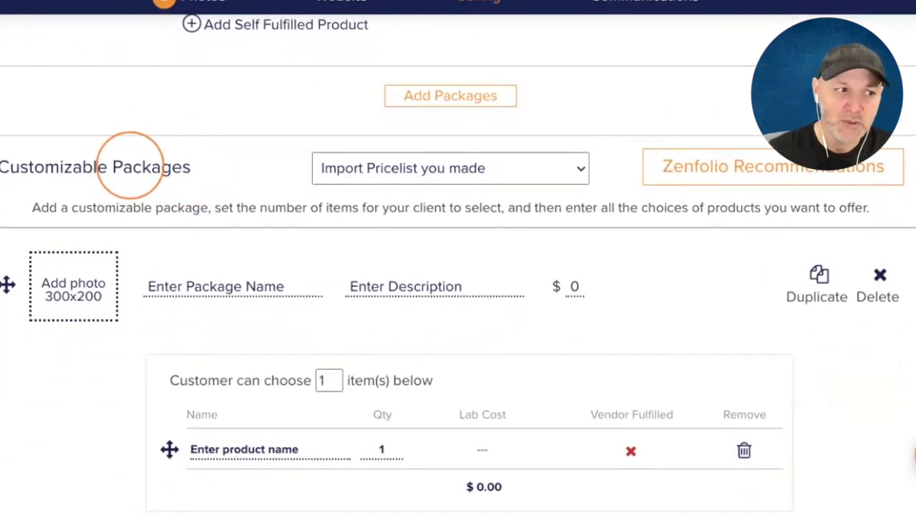
scroll(186, 178, "down", 1)
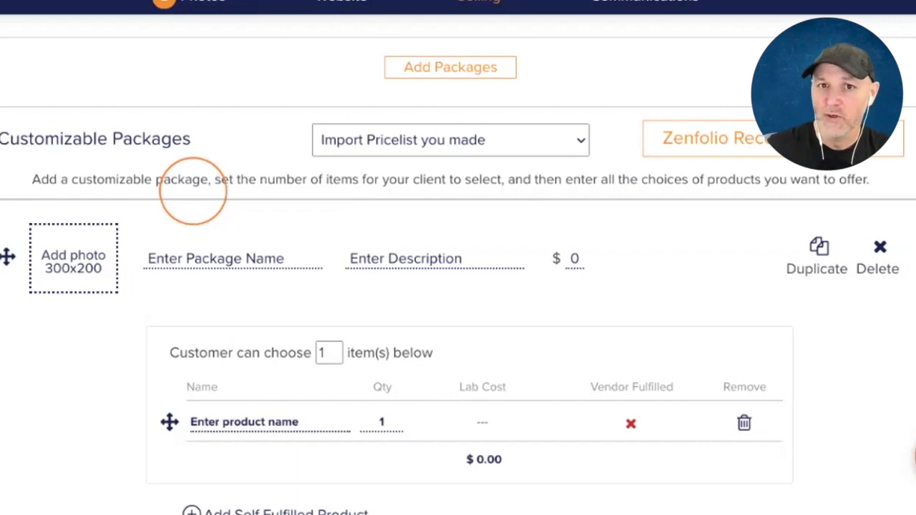
scroll(194, 194, "down", 1)
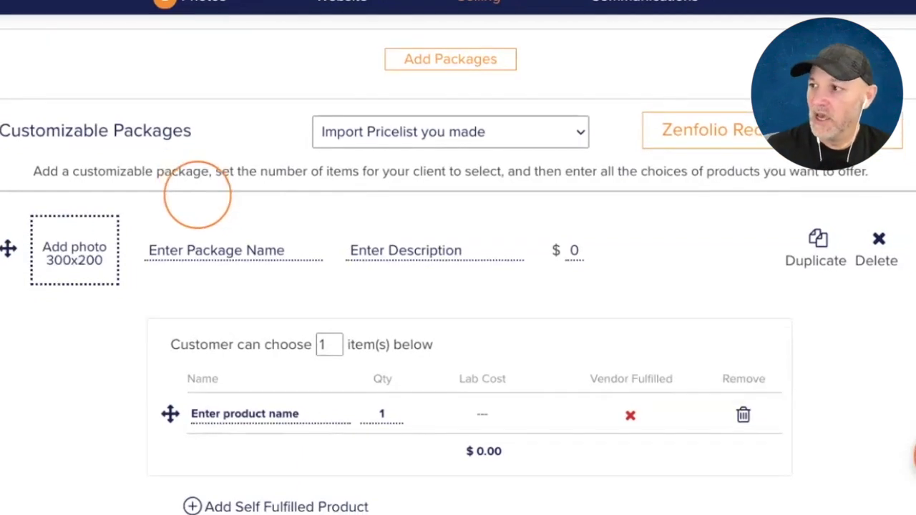
left_click(577, 223)
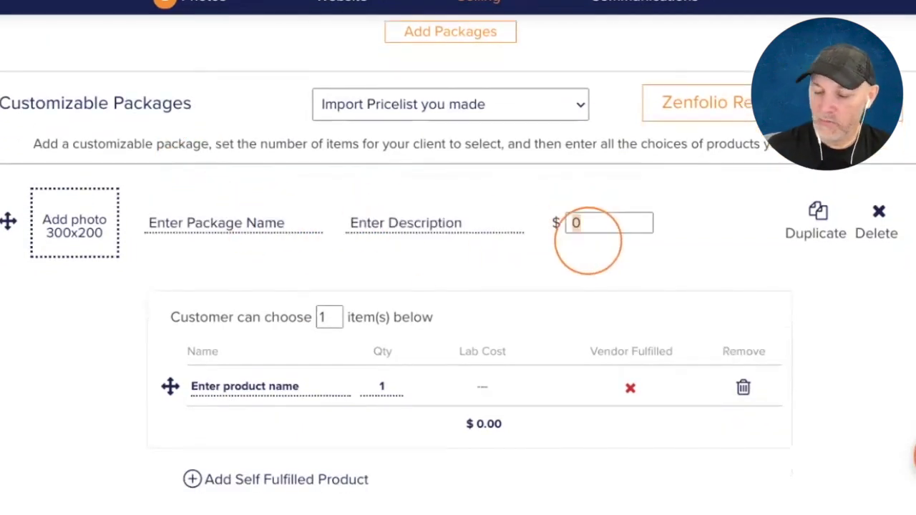
type("40")
key("Return")
left_click(331, 317)
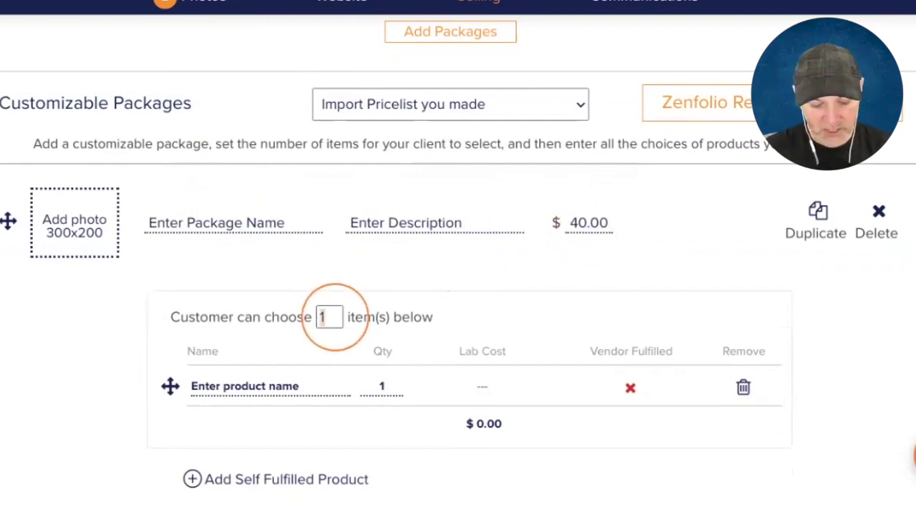
type("3")
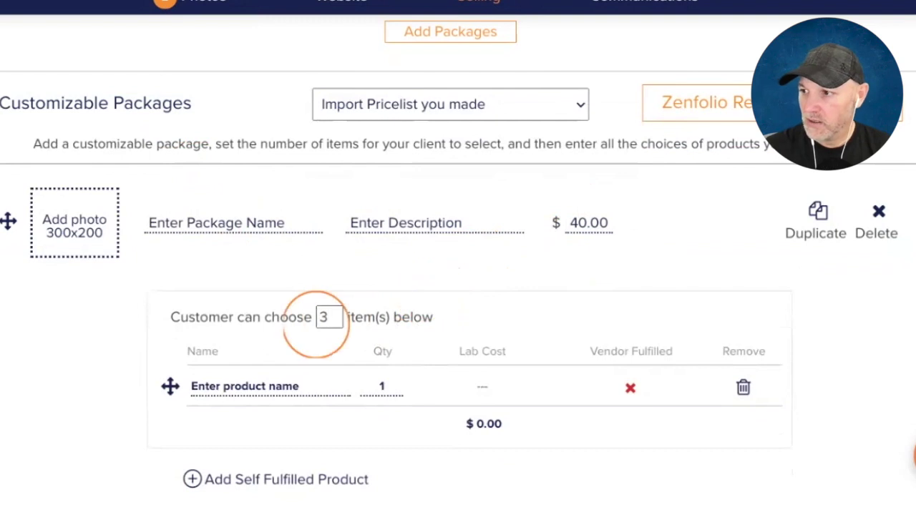
scroll(349, 383, "down", 1)
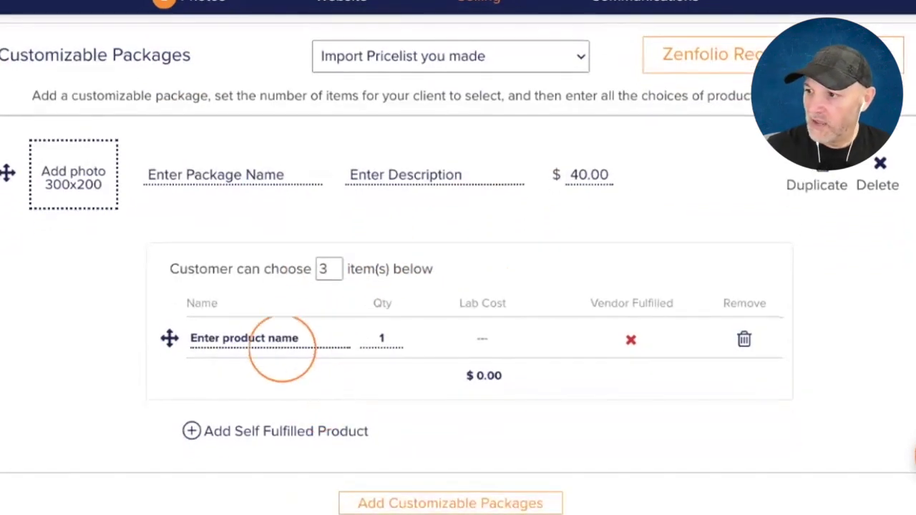
Name the customizable package's first product "8x10" and add a self-fulfilled product named "5x7"
left_click(272, 340)
type("8")
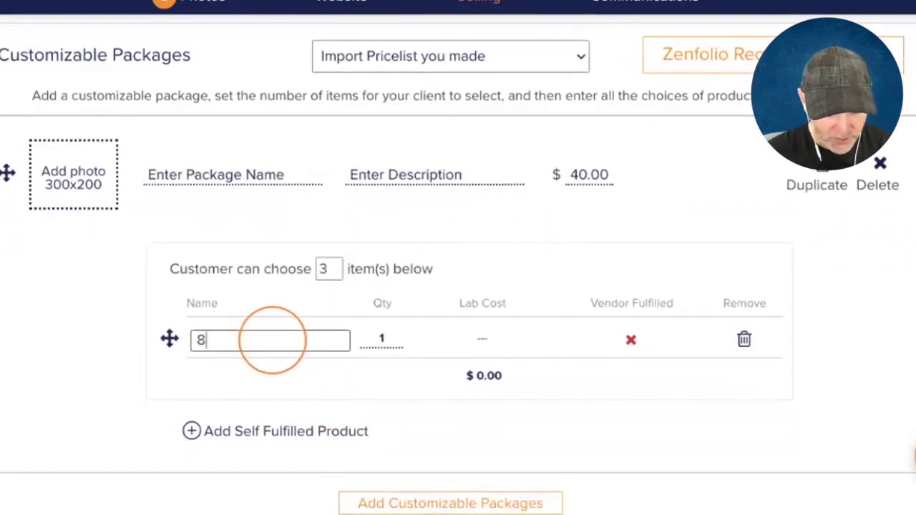
type("x10")
left_click(289, 431)
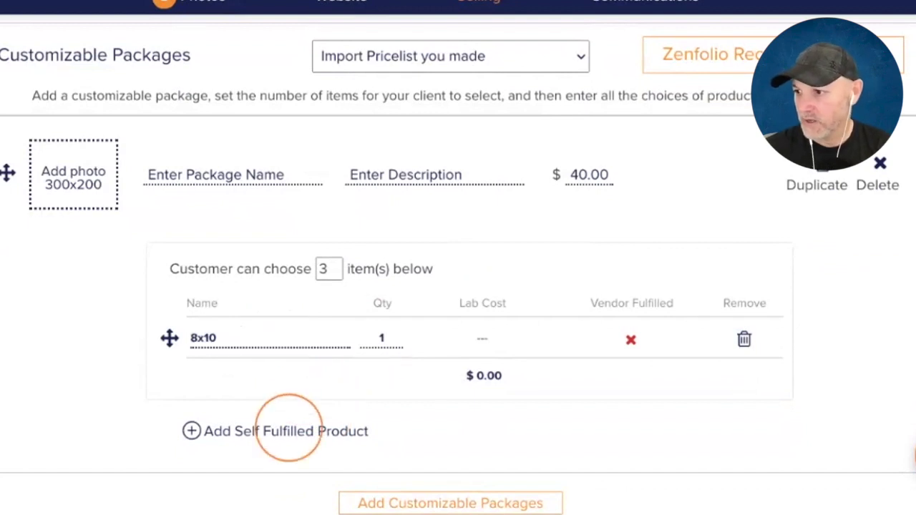
left_click(262, 379)
type("5x7")
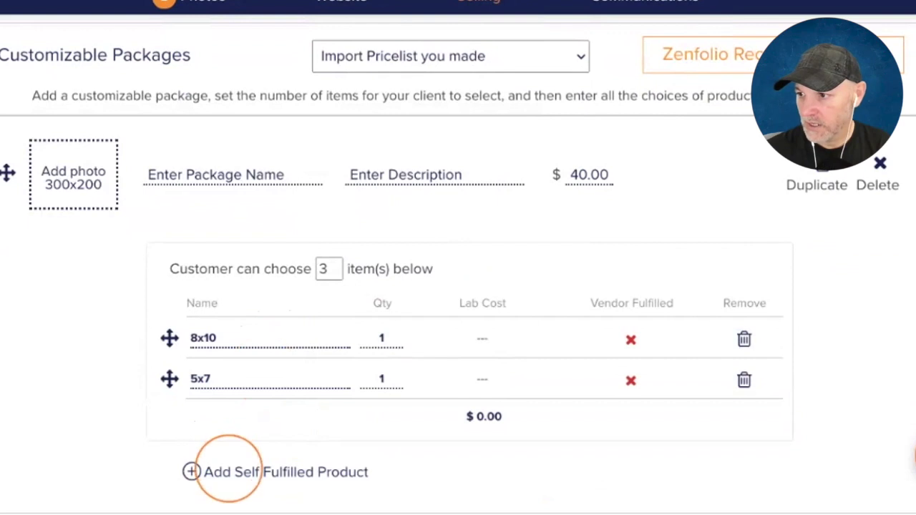
Add a third self-fulfilled product named "wallets" with quantity 8 to the customizable package
left_click(229, 471)
left_click(223, 422)
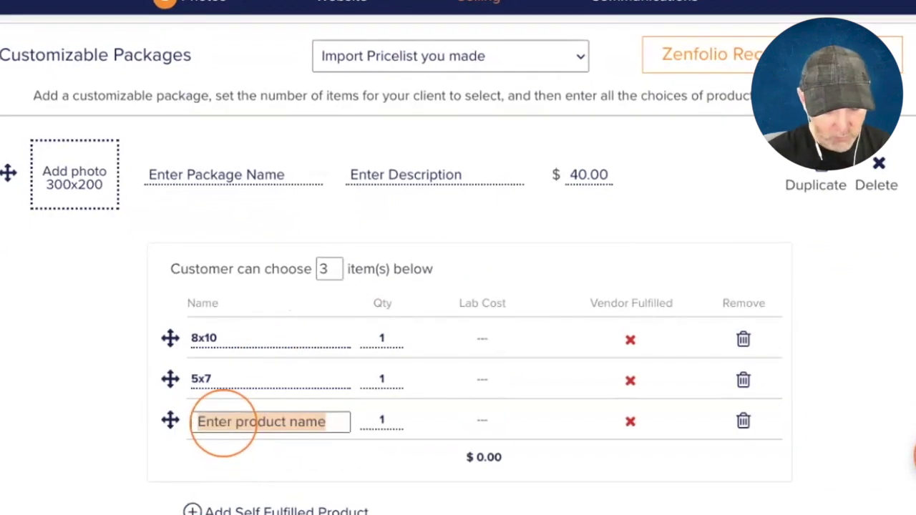
type("wallets")
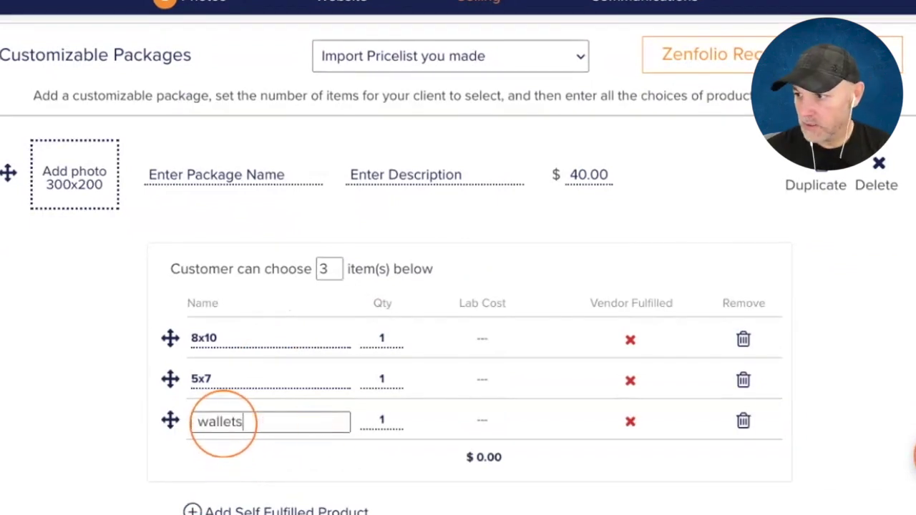
left_click(372, 422)
type("8")
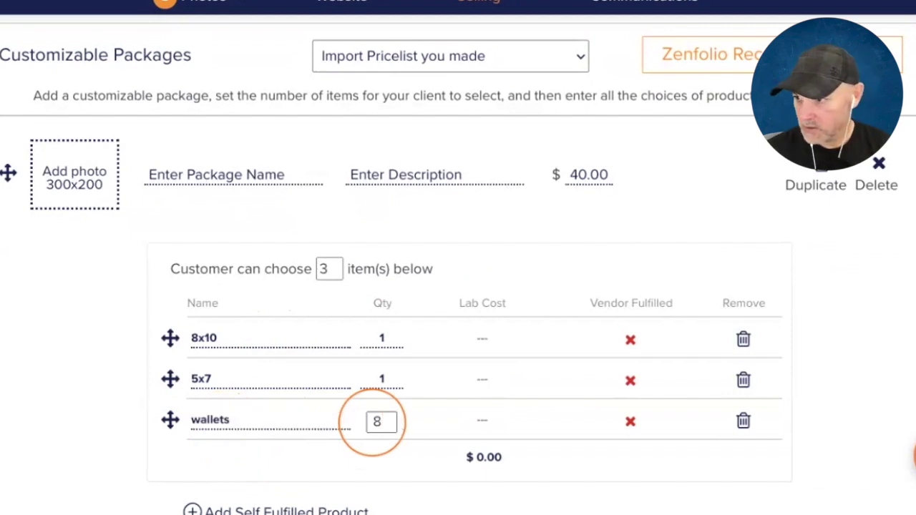
left_click(317, 424)
Add a fourth self-fulfilled product named "5X7 Class Photo" to the customizable package
left_click(243, 507)
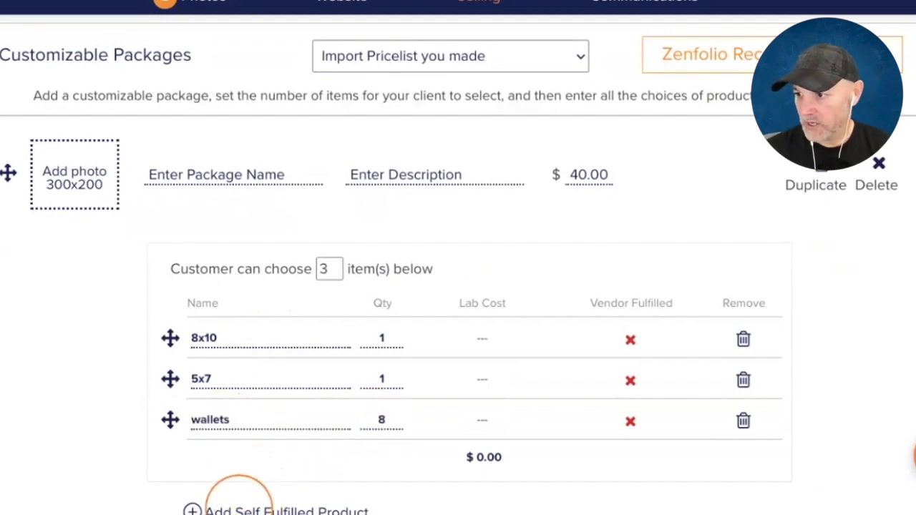
left_click(215, 459)
type("C")
key("BackSpace")
type("5x")
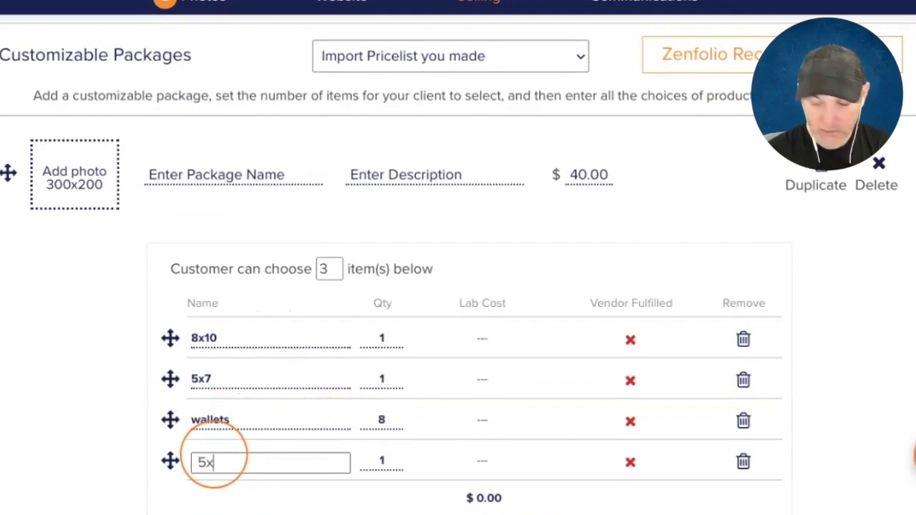
key("BackSpace")
type("X7")
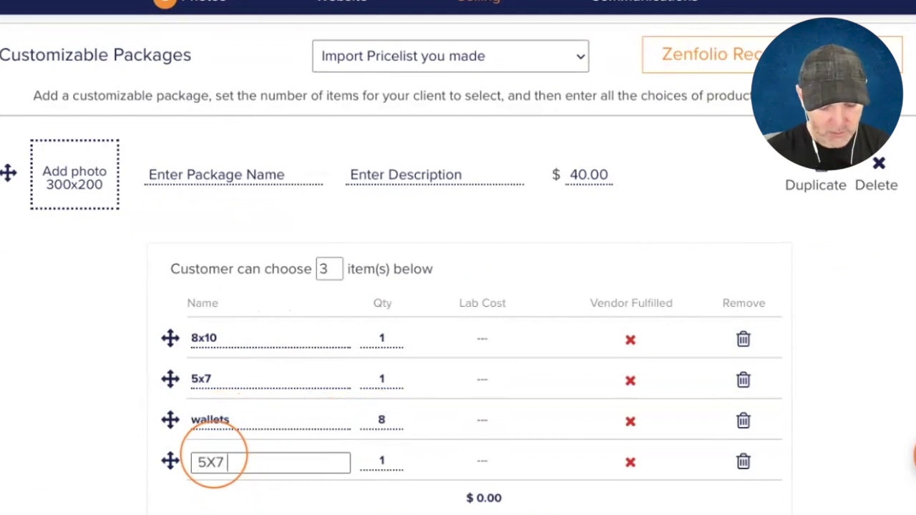
type(" c")
key("BackSpace")
type("Class Photo")
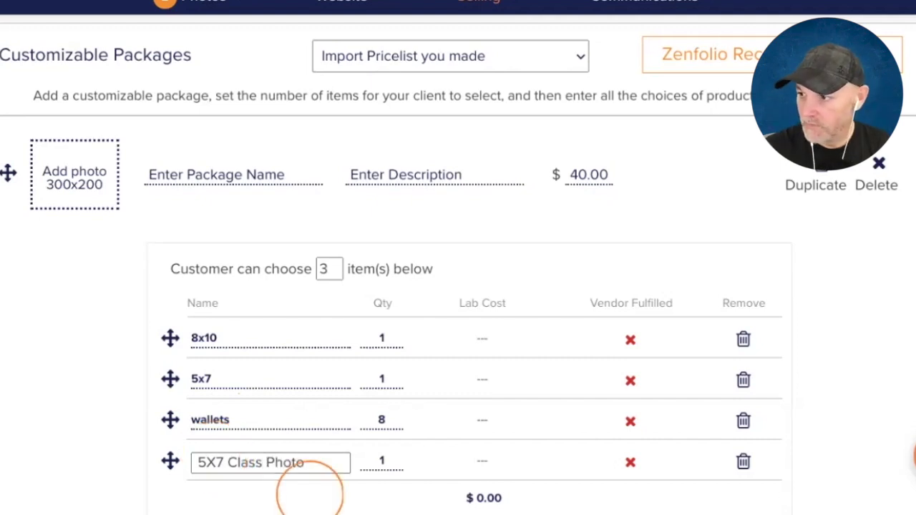
left_click(311, 491)
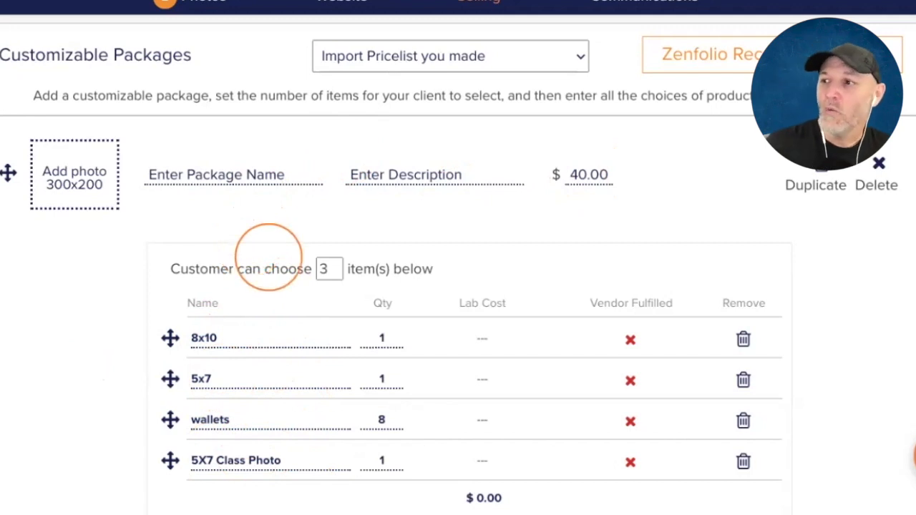
Name the customizable package "Custom Package"
scroll(262, 260, "up", 4)
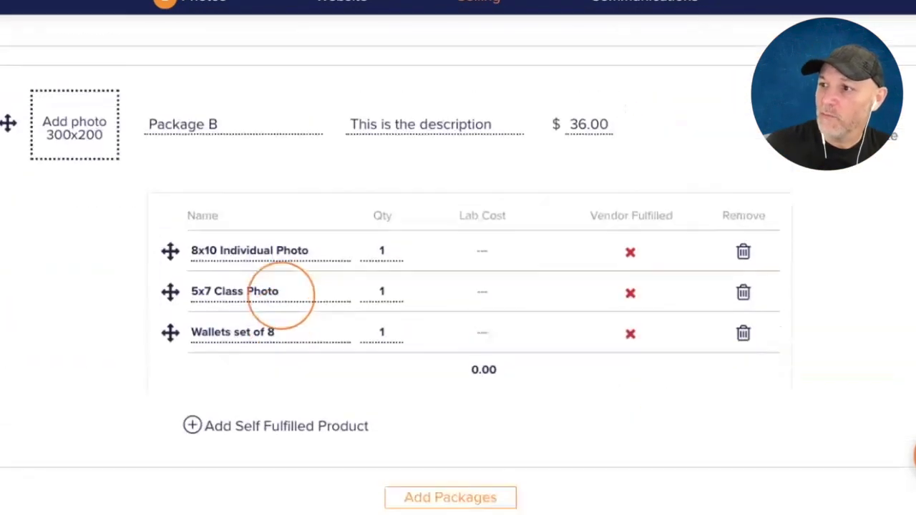
scroll(289, 119, "up", 1)
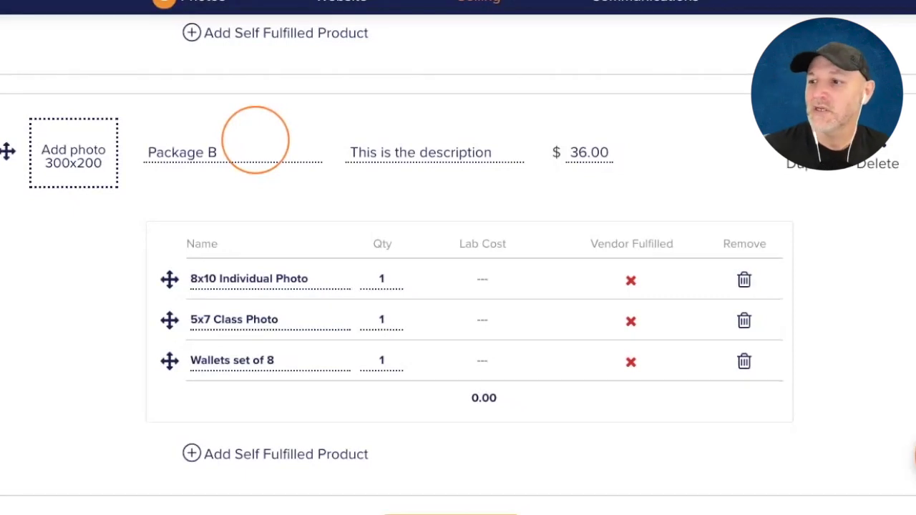
scroll(256, 139, "down", 7)
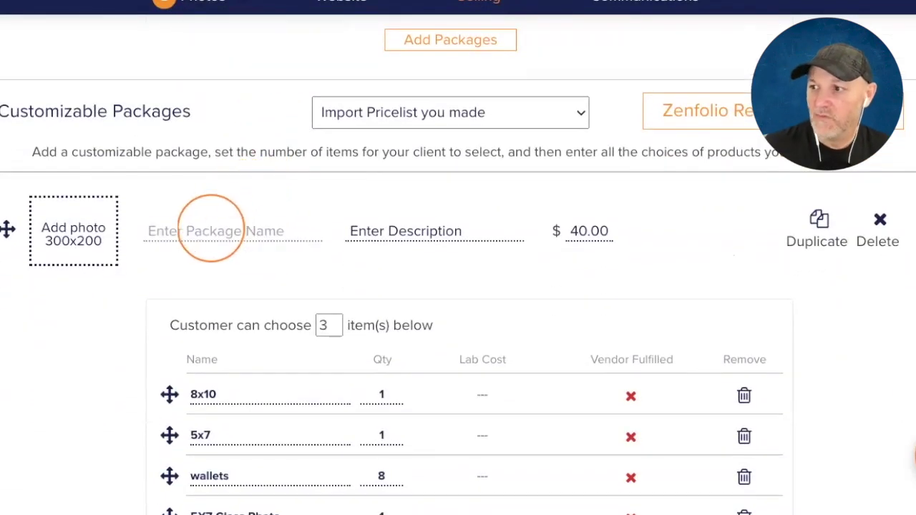
left_click(211, 228)
type("Cus")
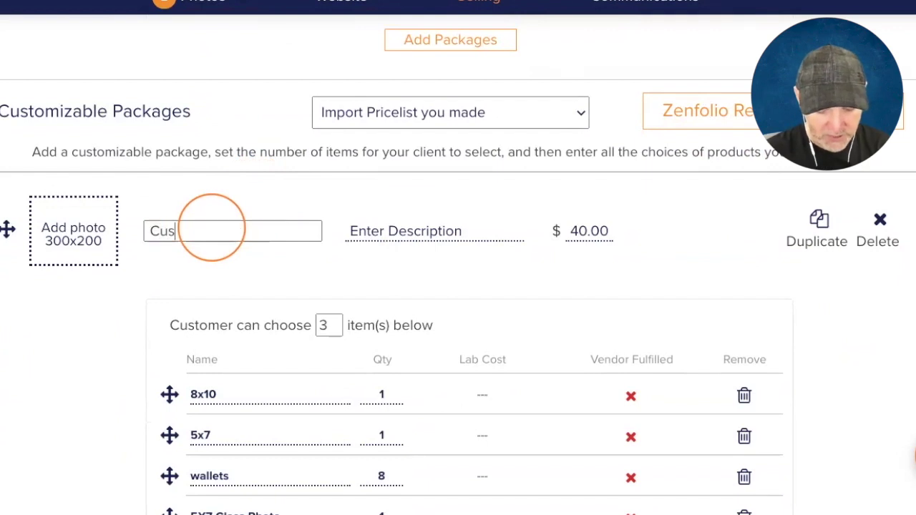
type("tom Package")
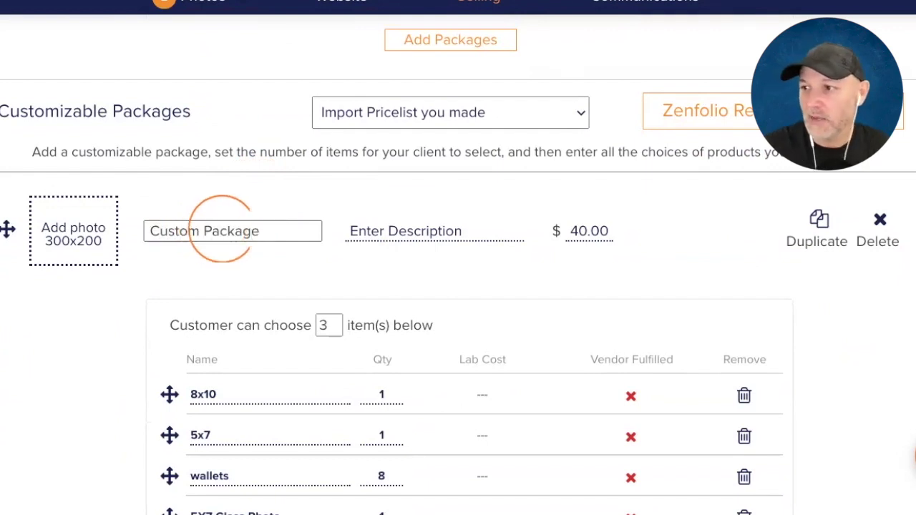
left_click(235, 260)
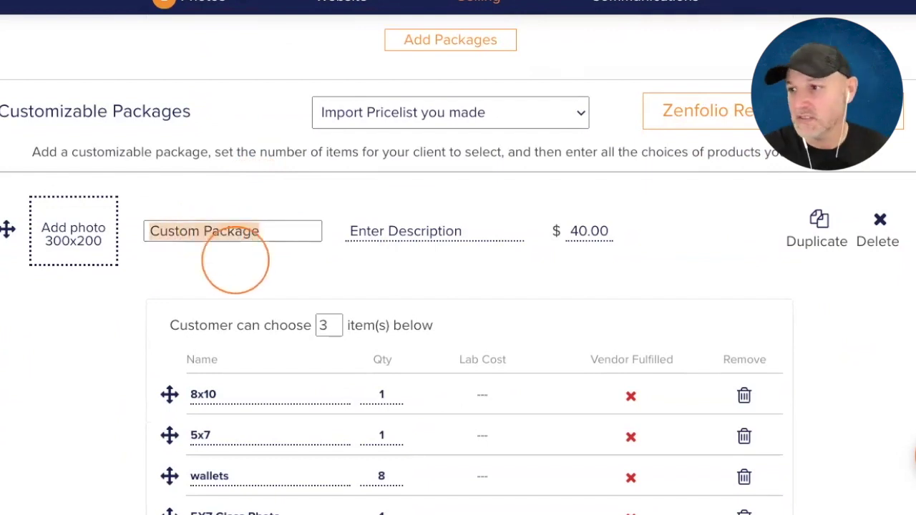
left_click(593, 223)
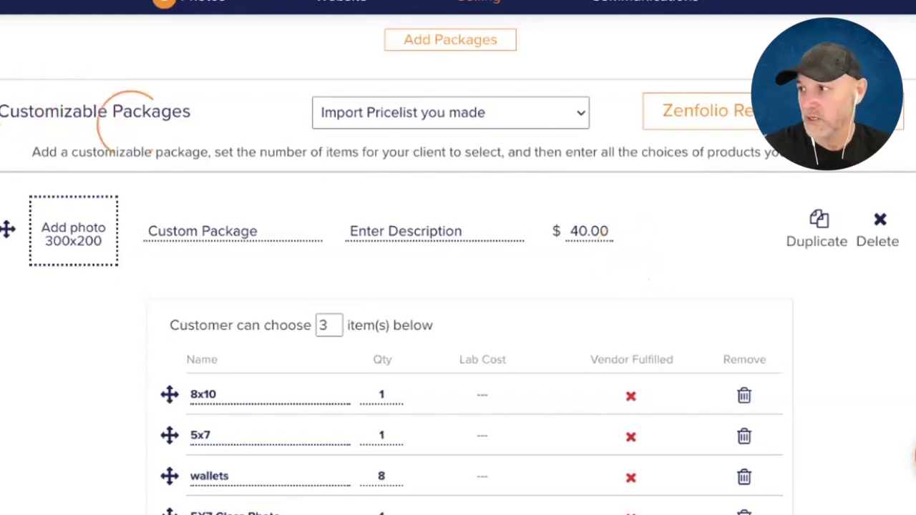
Delete "Custom Package" from the customizable packages
left_click(882, 223)
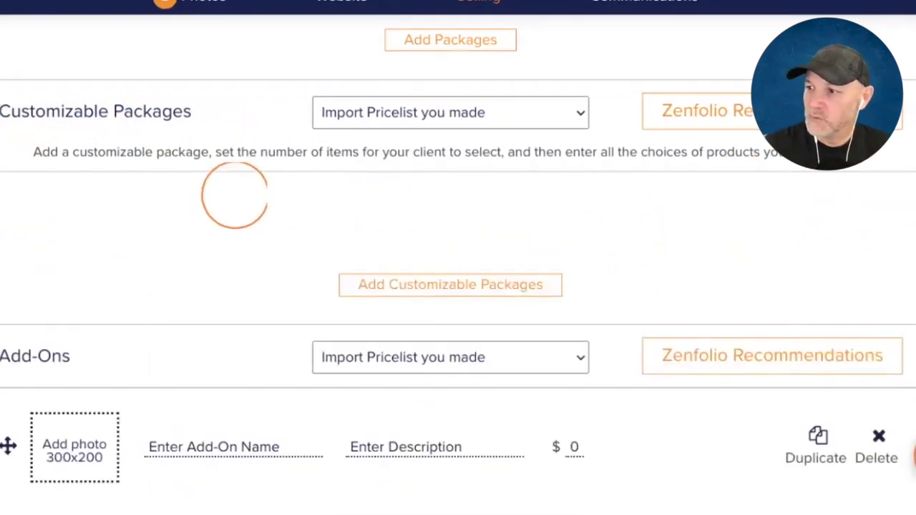
Name the first add-on "Keychain" and set its price to $15
scroll(236, 193, "down", 3)
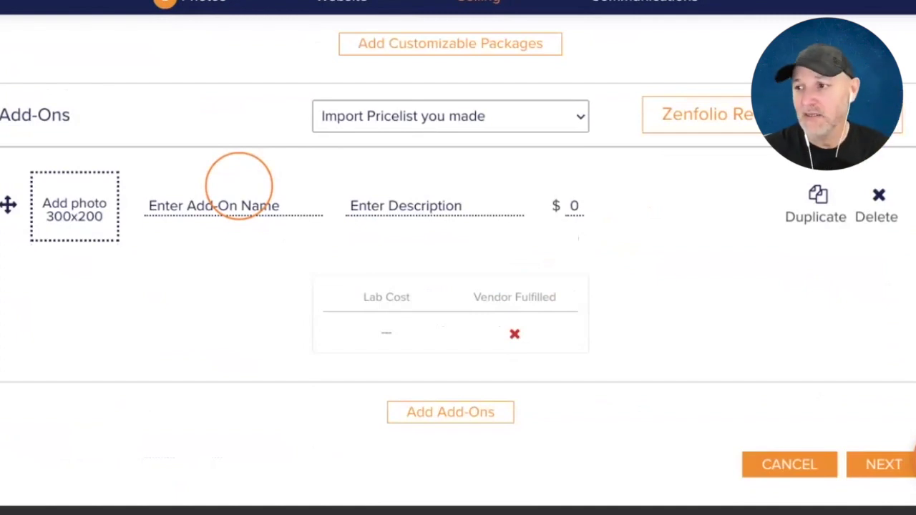
scroll(219, 174, "up", 1)
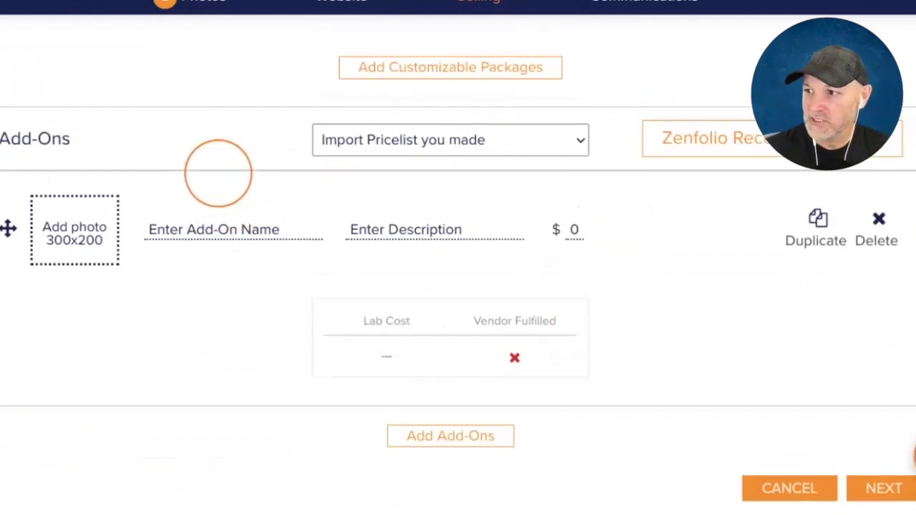
scroll(218, 173, "up", 1)
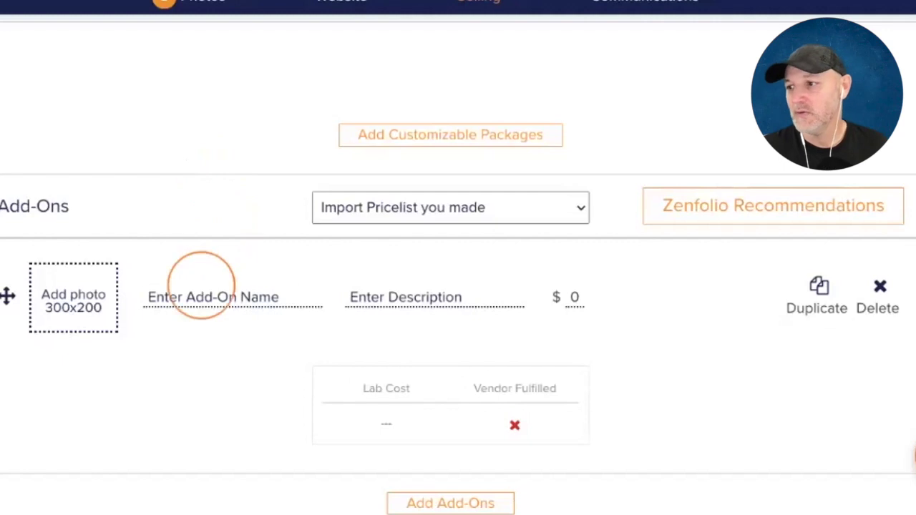
left_click(204, 286)
type("Keychain")
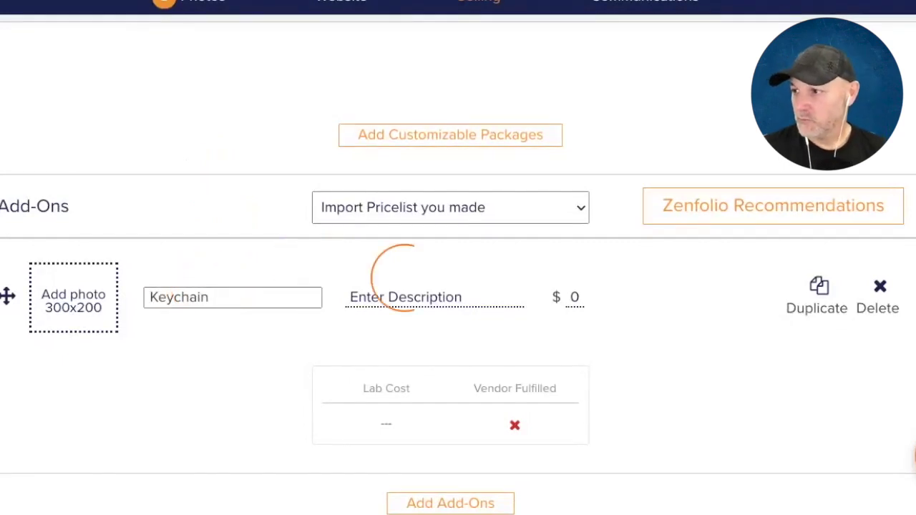
left_click(423, 296)
left_click(584, 307)
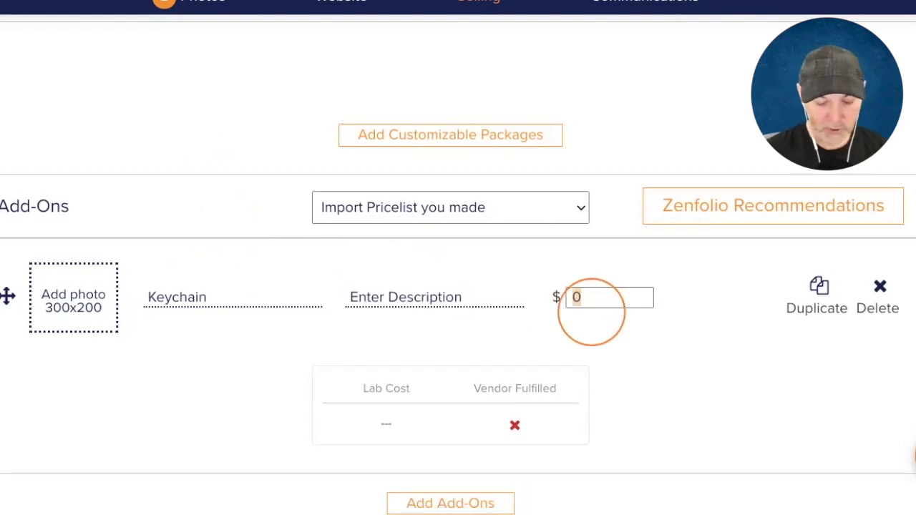
type("8")
key("BackSpace")
type("15")
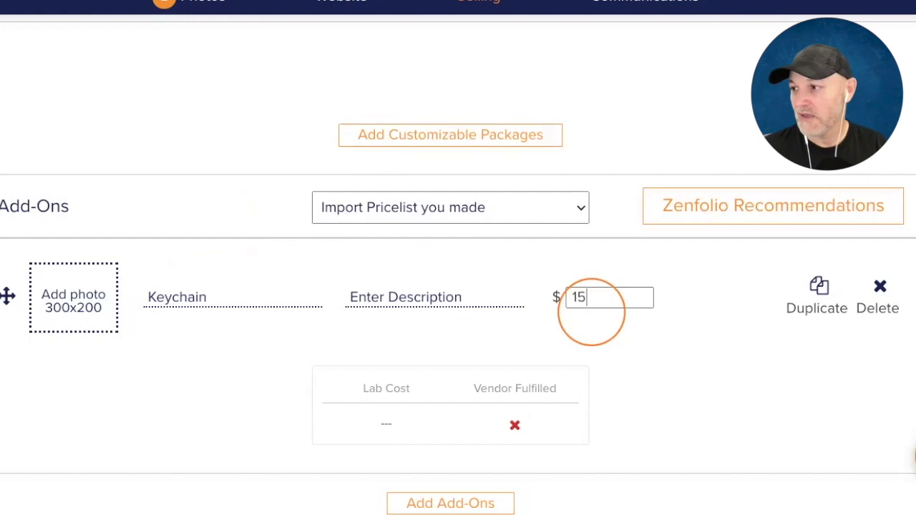
left_click(201, 334)
Review Package B's products, the customizable packages section and the Keychain add-on
scroll(210, 323, "up", 1)
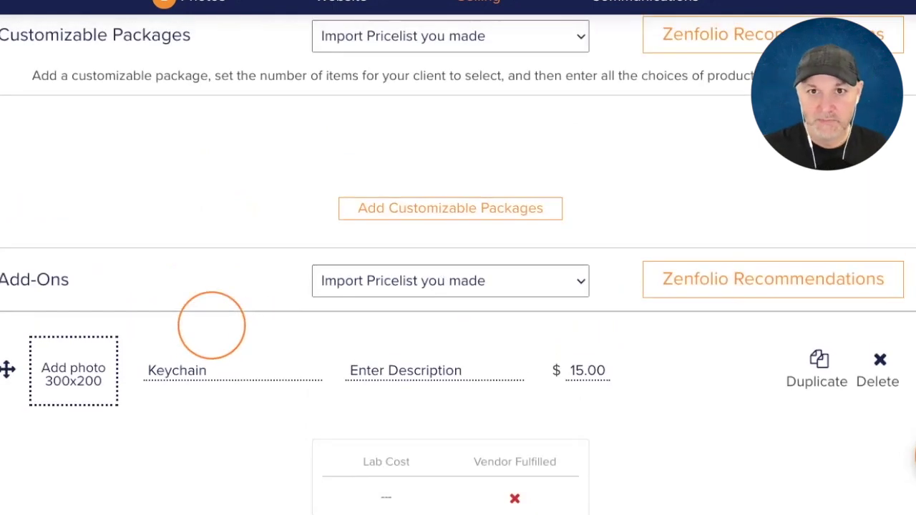
scroll(212, 326, "up", 1)
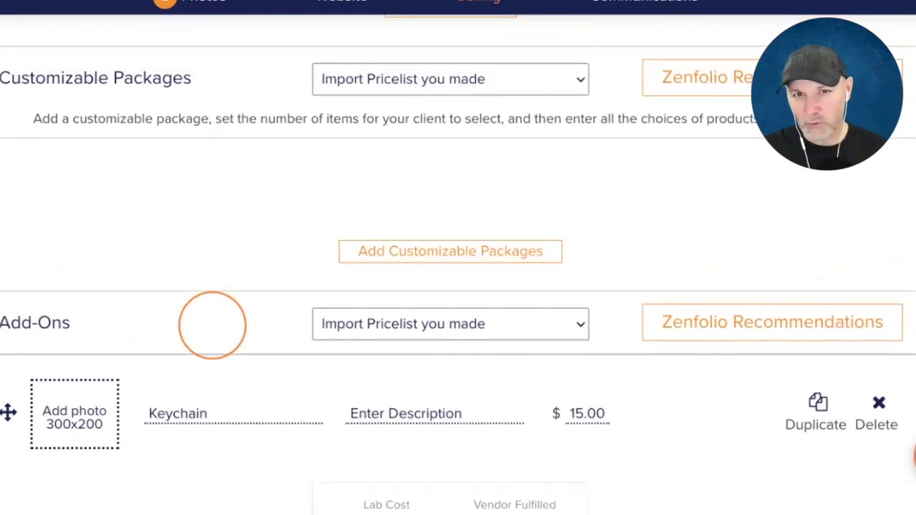
scroll(211, 325, "down", 1)
scroll(211, 323, "up", 1)
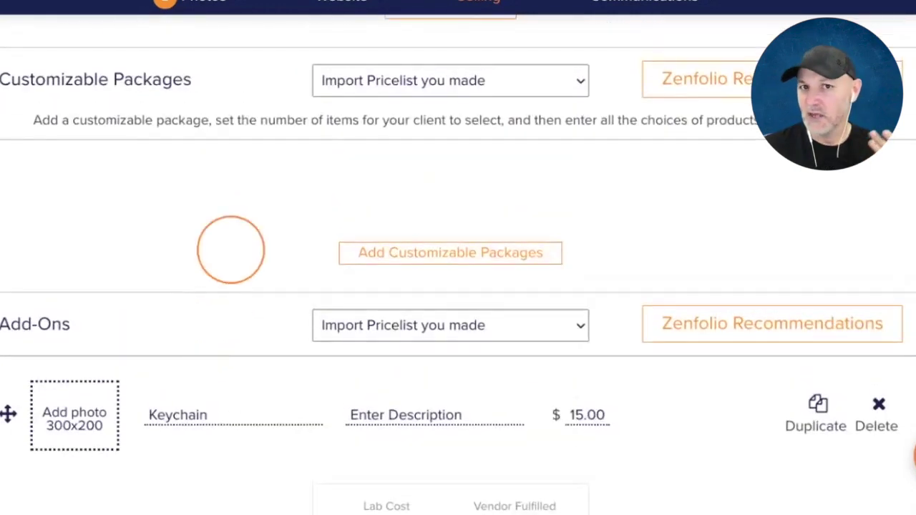
scroll(233, 232, "up", 8)
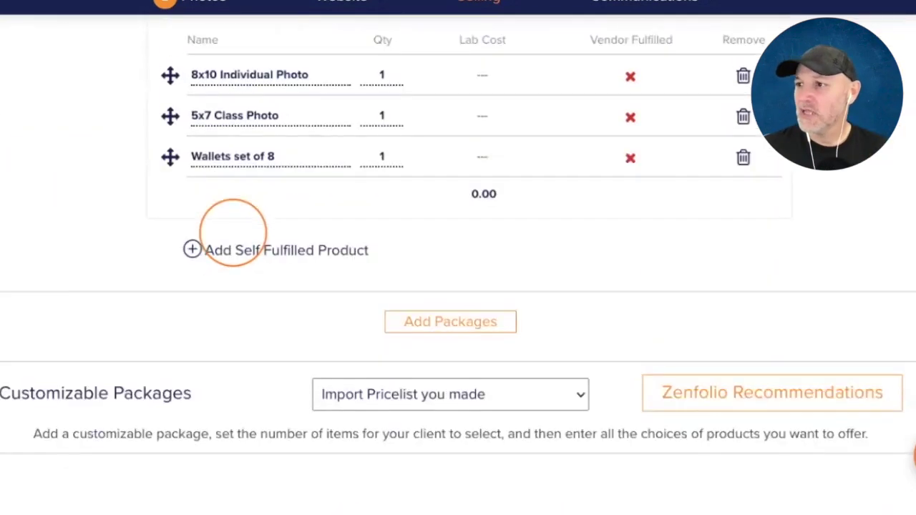
scroll(233, 233, "up", 2)
scroll(231, 231, "down", 10)
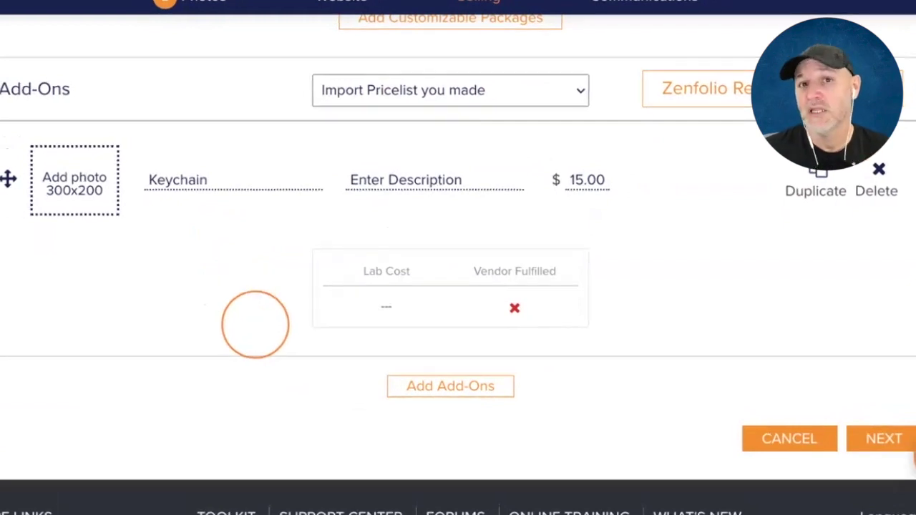
scroll(254, 324, "up", 1)
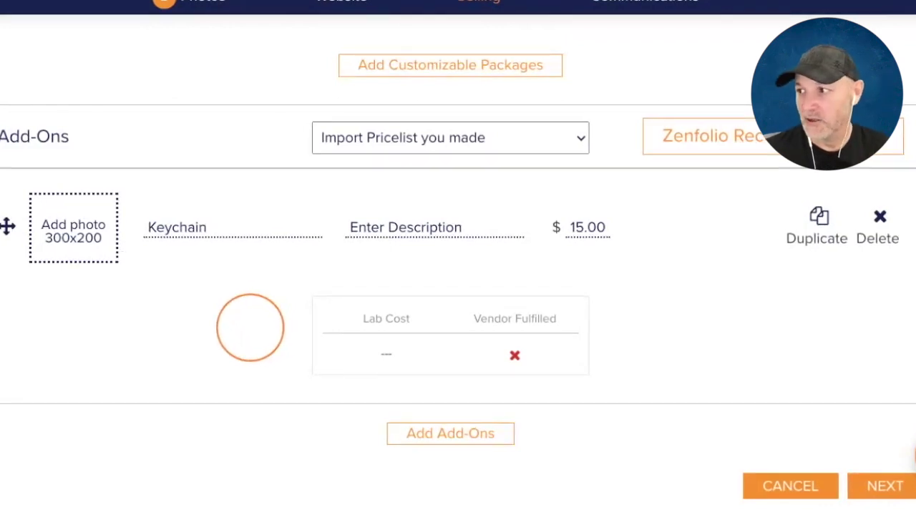
Add a second add-on named "8x10" and set its price to $10
scroll(261, 318, "down", 1)
left_click(444, 413)
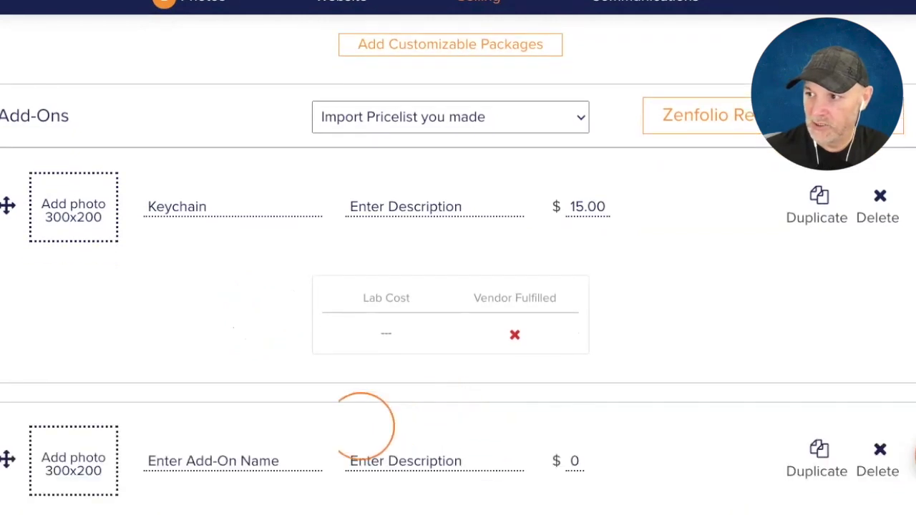
scroll(245, 403, "down", 3)
left_click(234, 309)
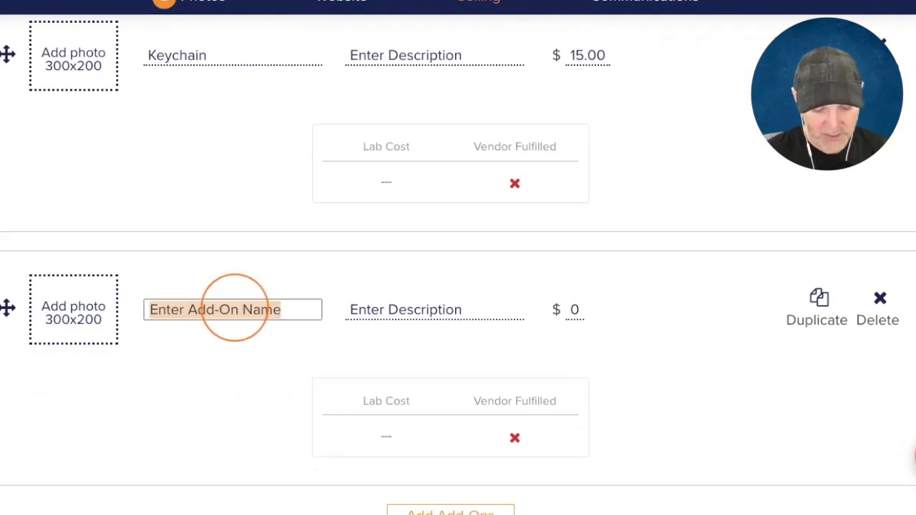
type("8x10")
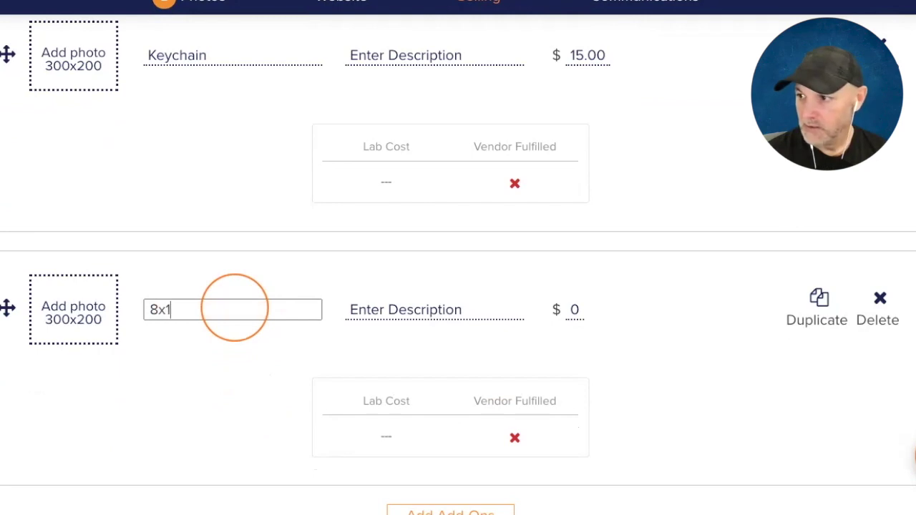
key("Tab")
left_click(587, 316)
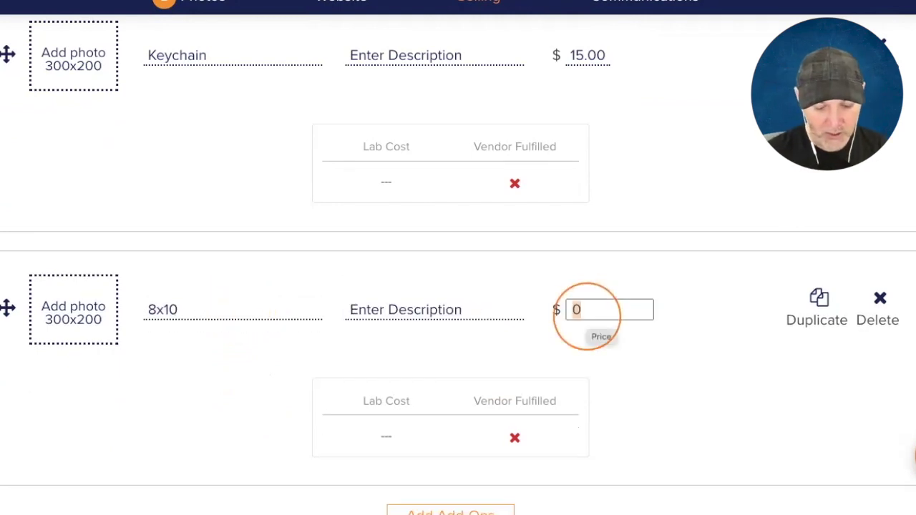
type("10")
left_click(258, 361)
Add a third add-on named "5x7" and set its price to $6
left_click(451, 510)
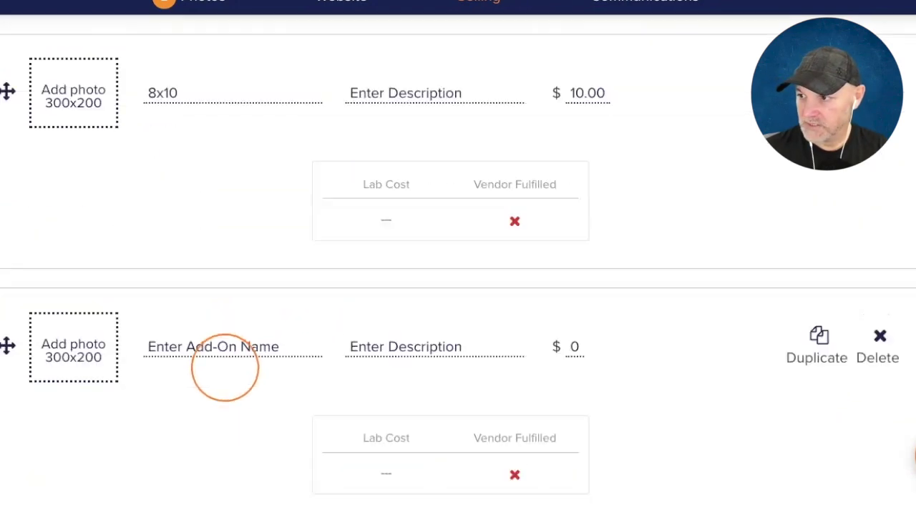
left_click(230, 311)
type("5x7")
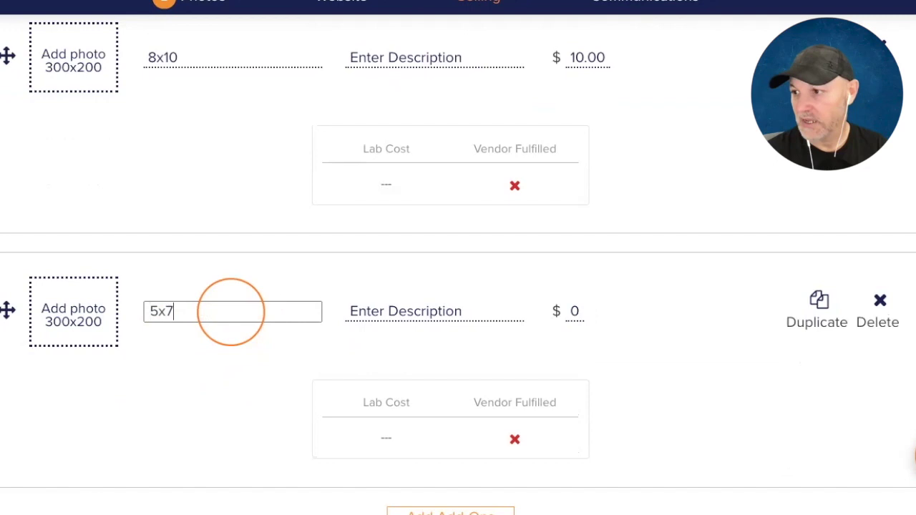
key("Tab")
left_click(575, 320)
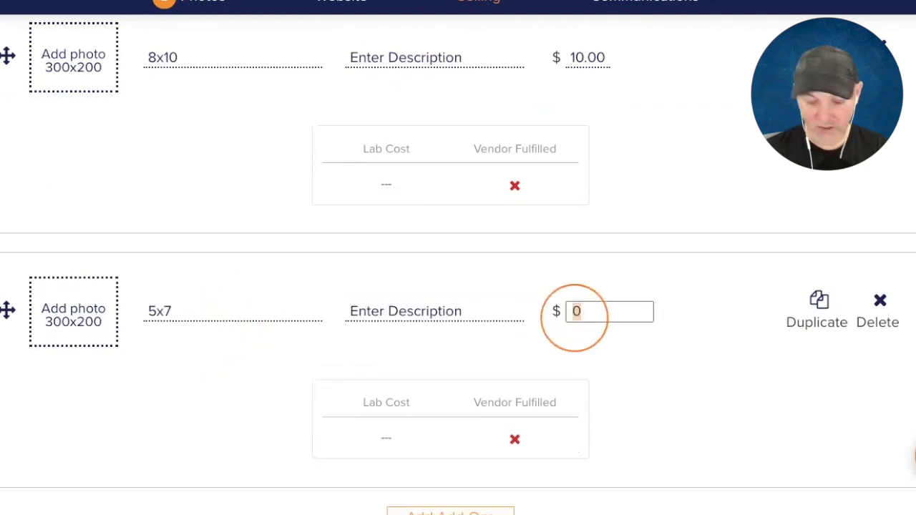
type("6")
left_click(287, 384)
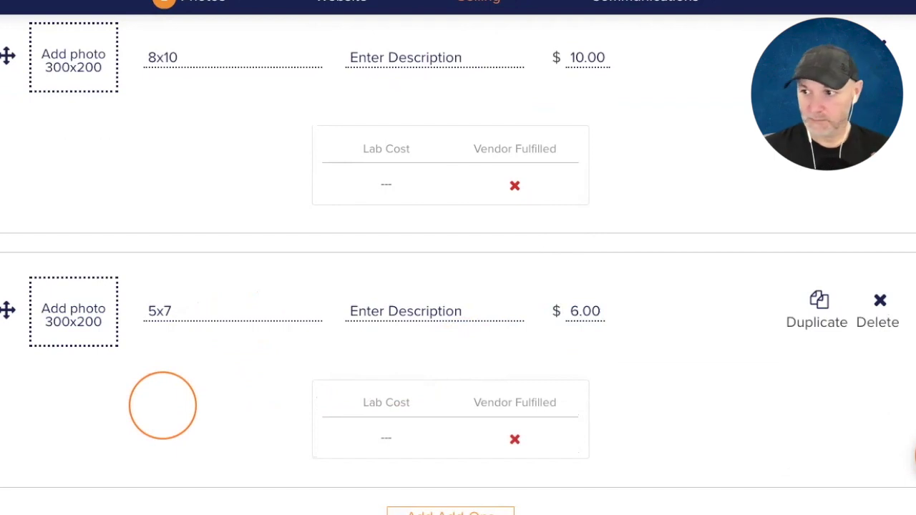
Continue to the Customer Info page and review its default fields
scroll(230, 286, "down", 2)
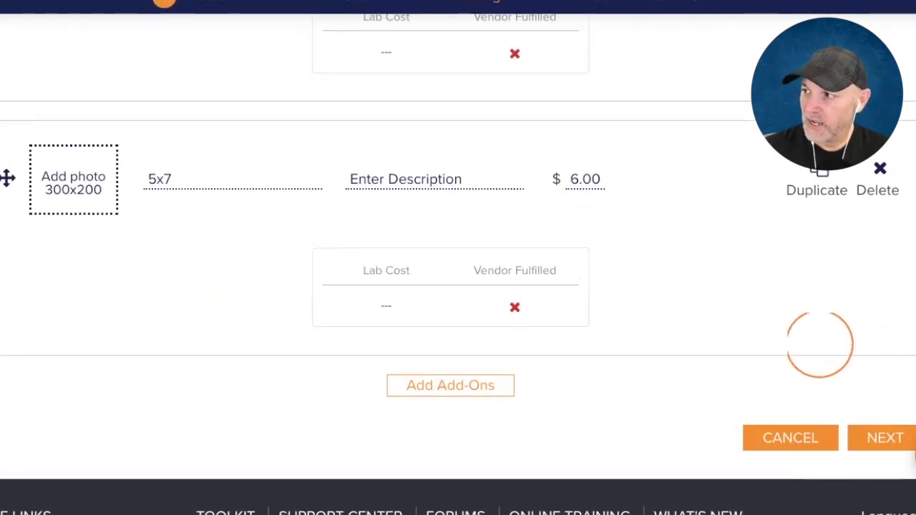
left_click(879, 438)
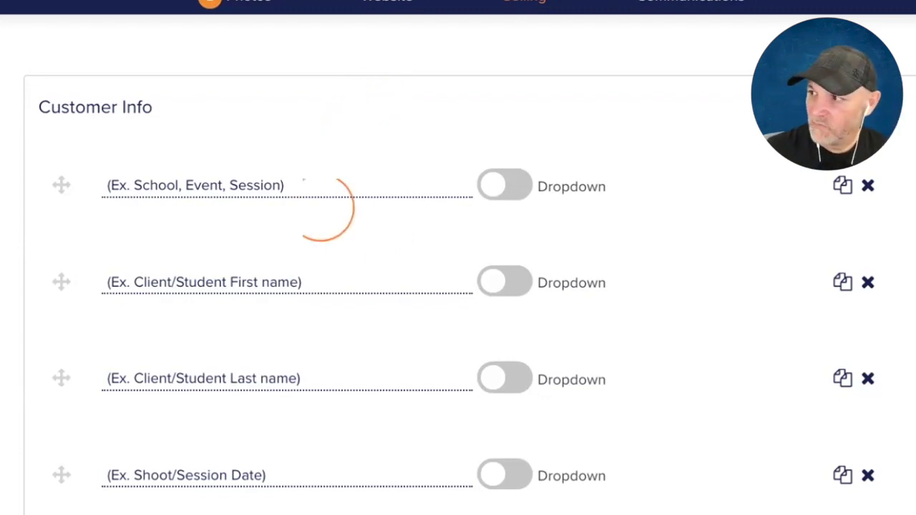
scroll(356, 207, "down", 3)
scroll(356, 214, "up", 2)
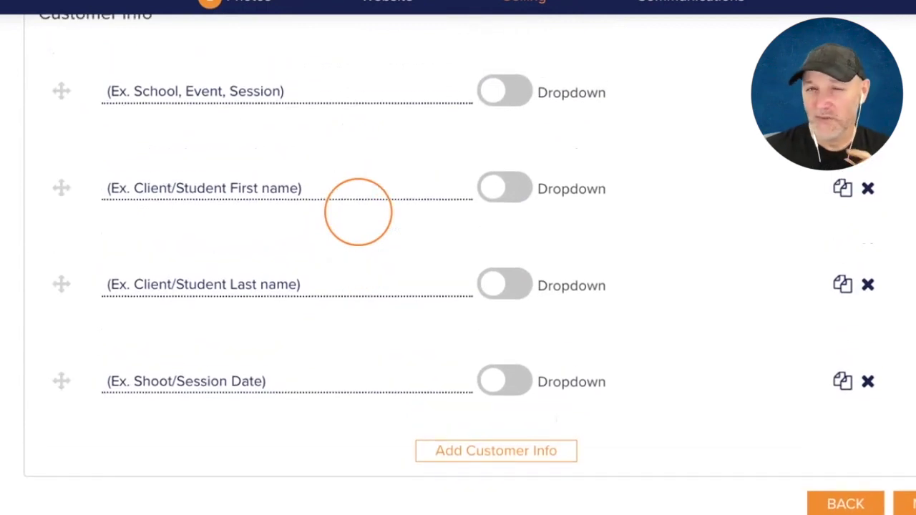
scroll(358, 212, "up", 1)
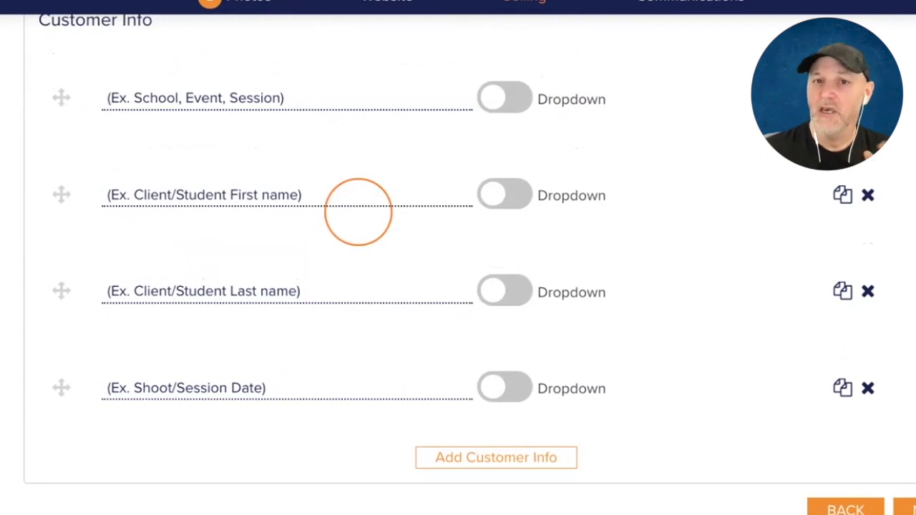
scroll(358, 212, "up", 1)
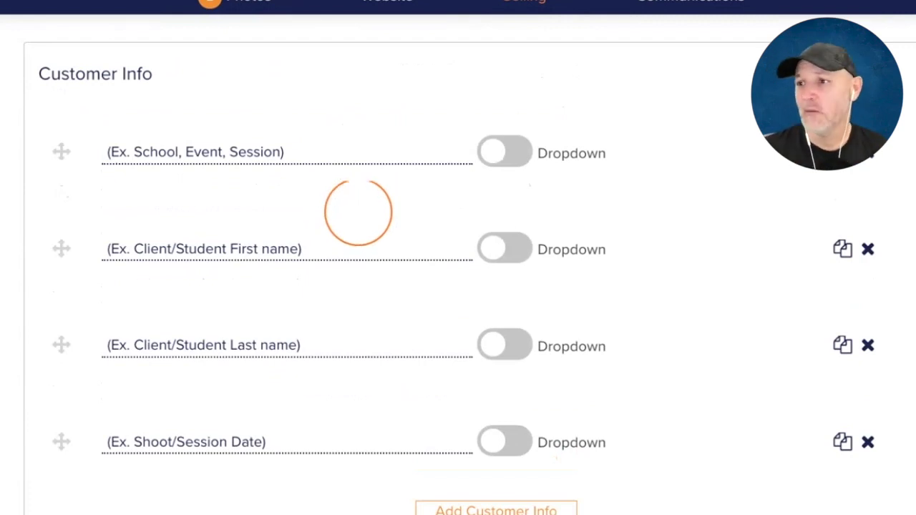
scroll(344, 100, "down", 1)
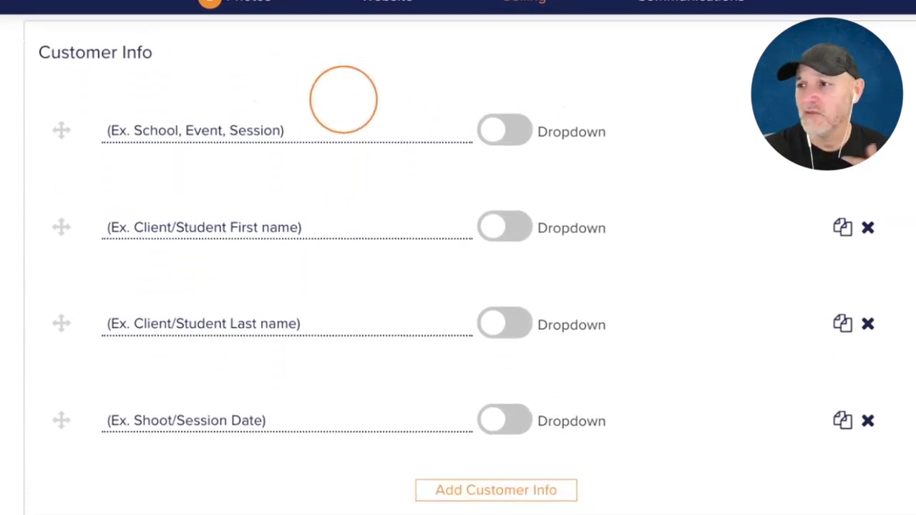
Rename the first customer info field as "Grade" and the second as "Teacher"
left_click(272, 130)
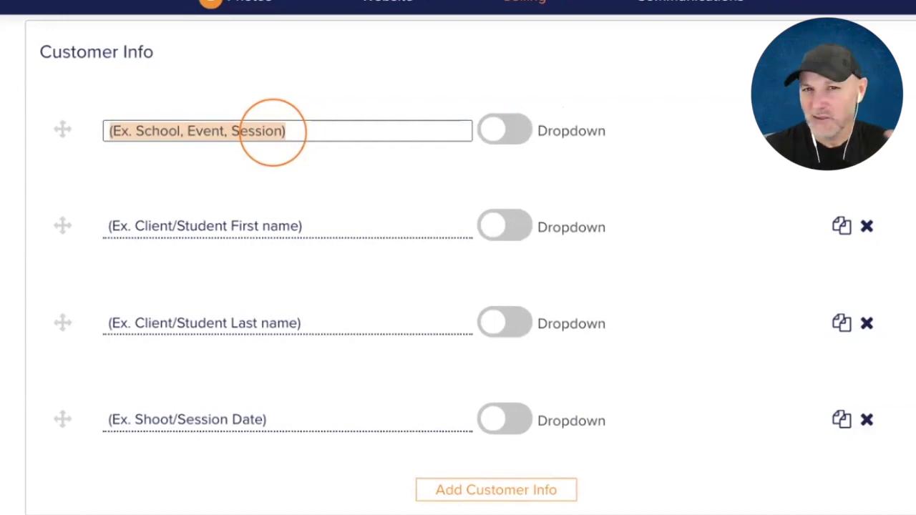
triple_click(322, 131)
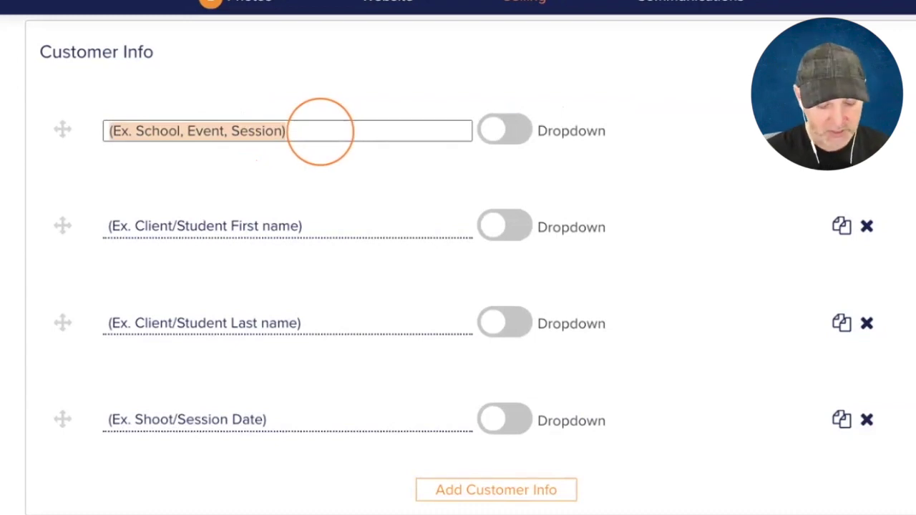
type("Grade")
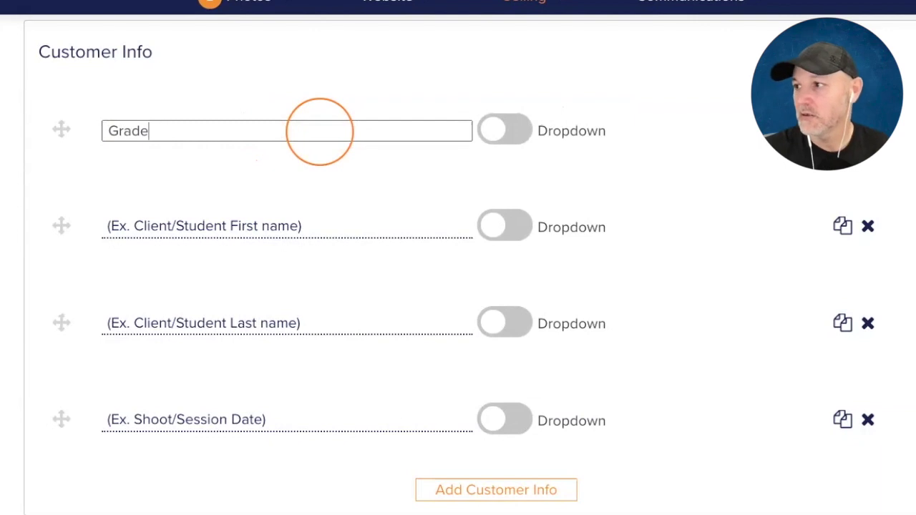
left_click(498, 92)
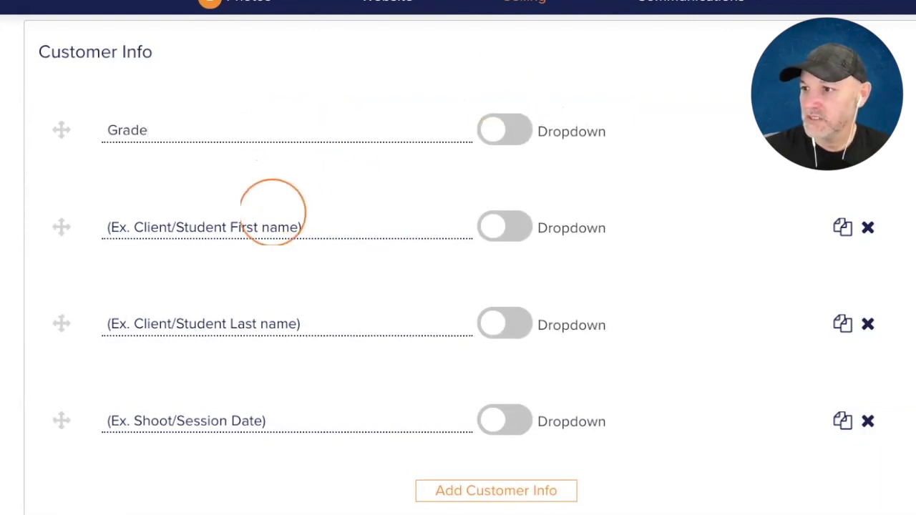
left_click(260, 222)
scroll(391, 149, "down", 1)
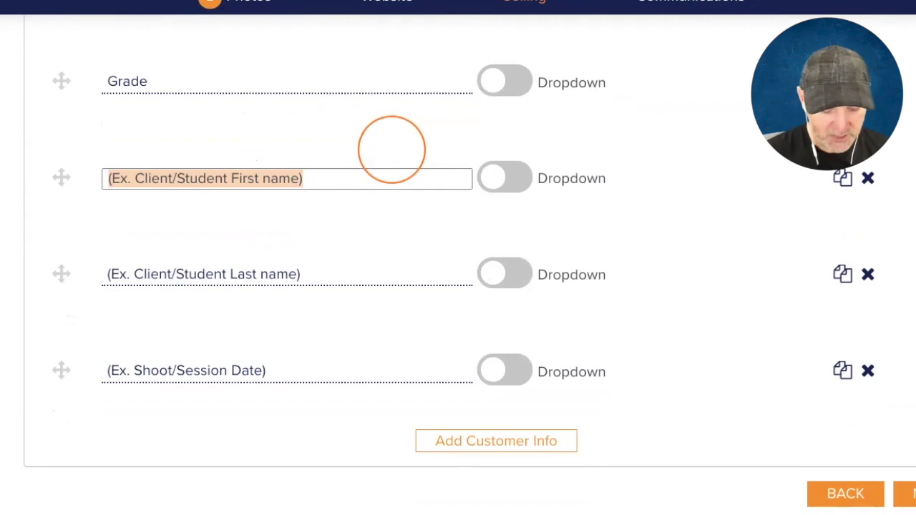
type("Teacher")
left_click(290, 239)
Rename the third customer info field as "Student First Name" and the fourth as "Student Last Name"
scroll(250, 236, "down", 1)
left_click(215, 242)
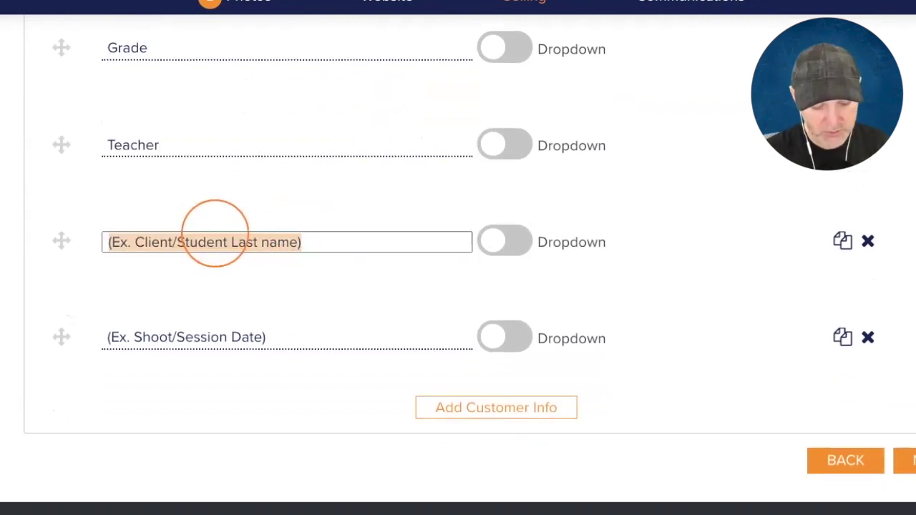
type("Student First Name")
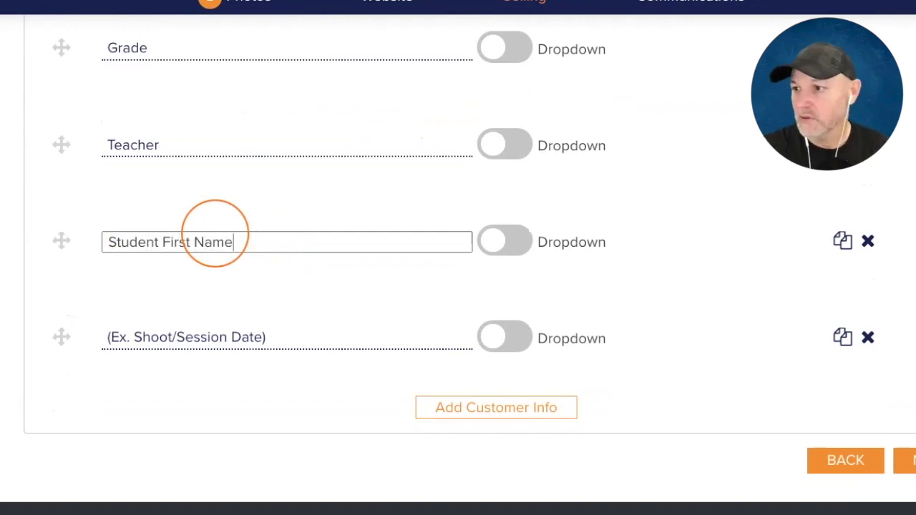
left_click(210, 344)
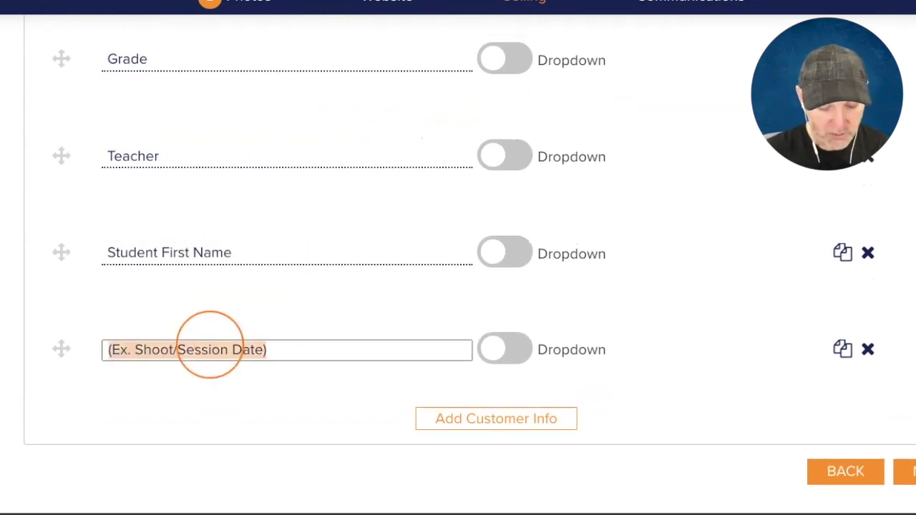
type("Student ")
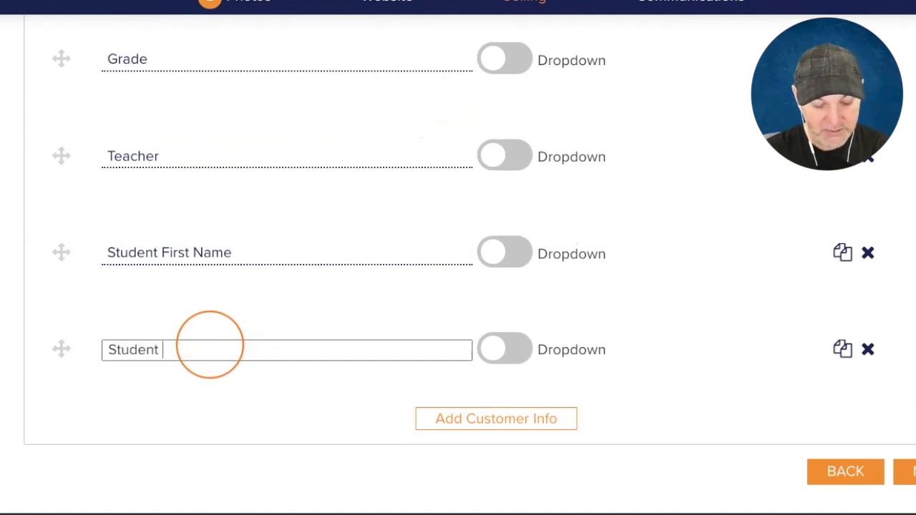
type("Last Name")
key("Return")
Add a fifth customer info field and name it "Student ID"
scroll(395, 223, "down", 1)
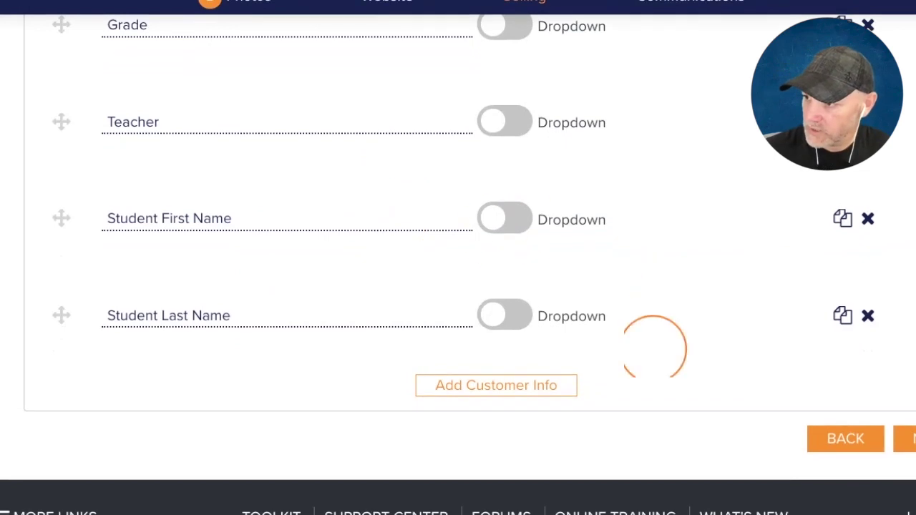
left_click(493, 384)
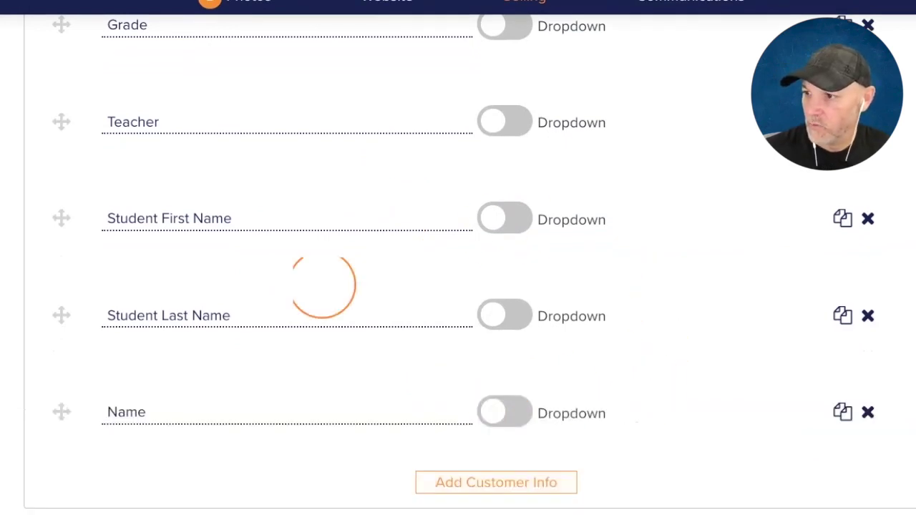
scroll(326, 279, "down", 3)
left_click(194, 315)
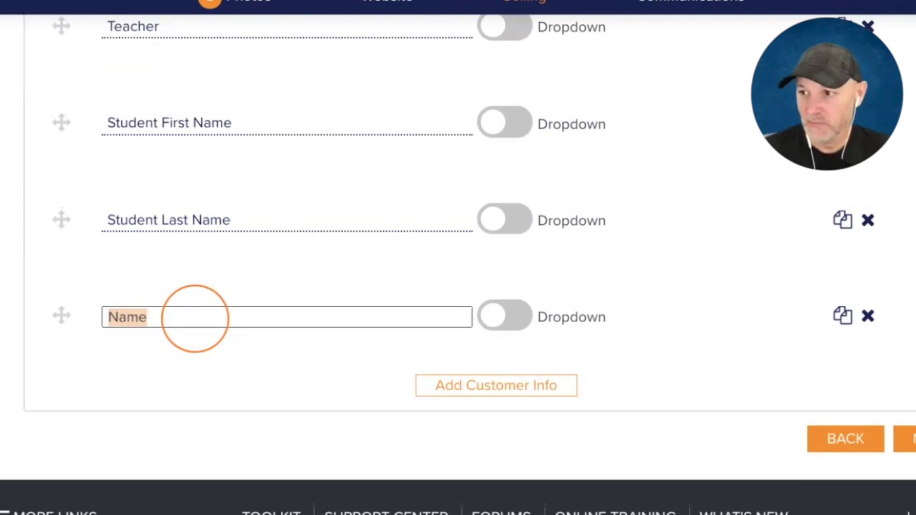
type("Student ID")
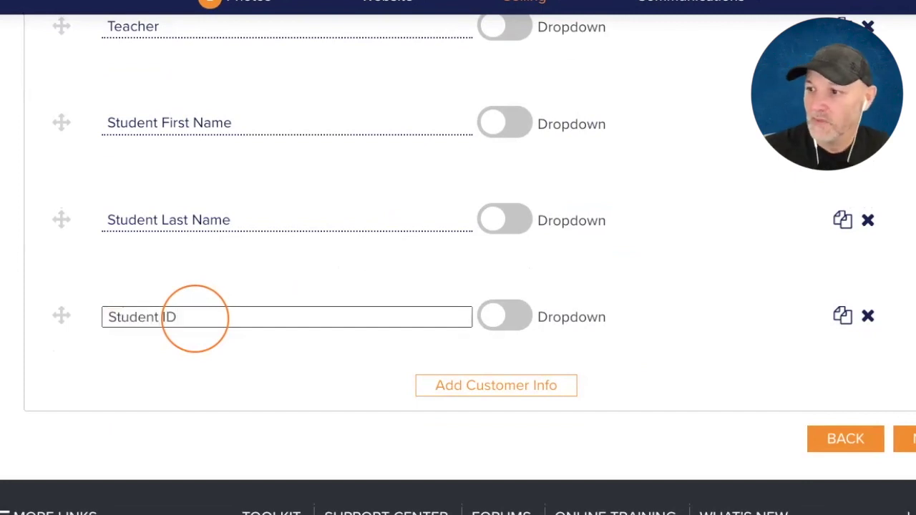
left_click(221, 363)
Make the Grade field a dropdown with the options "1,2,3,4,5,6,"
scroll(272, 286, "up", 1)
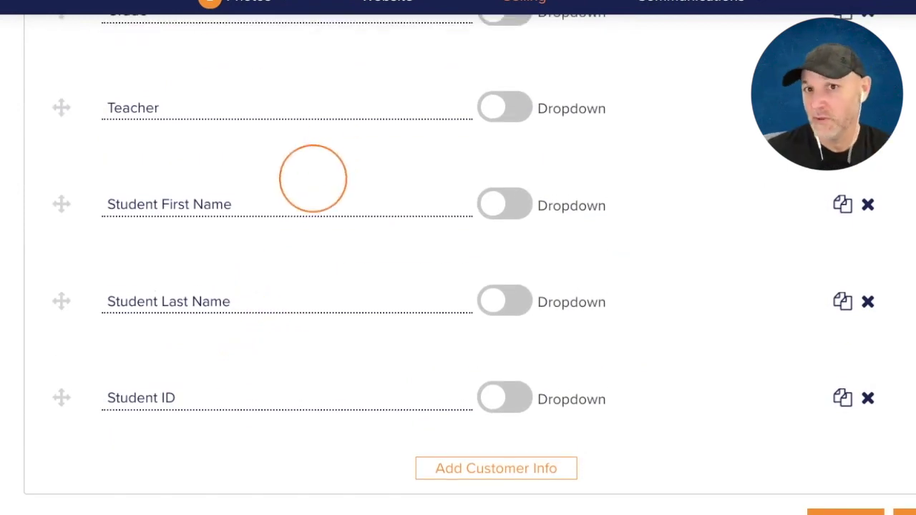
scroll(313, 178, "up", 2)
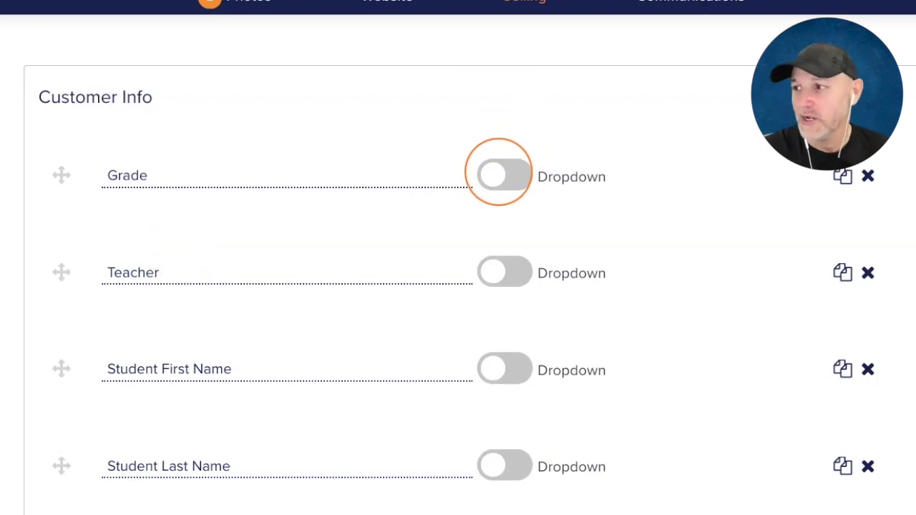
left_click(501, 175)
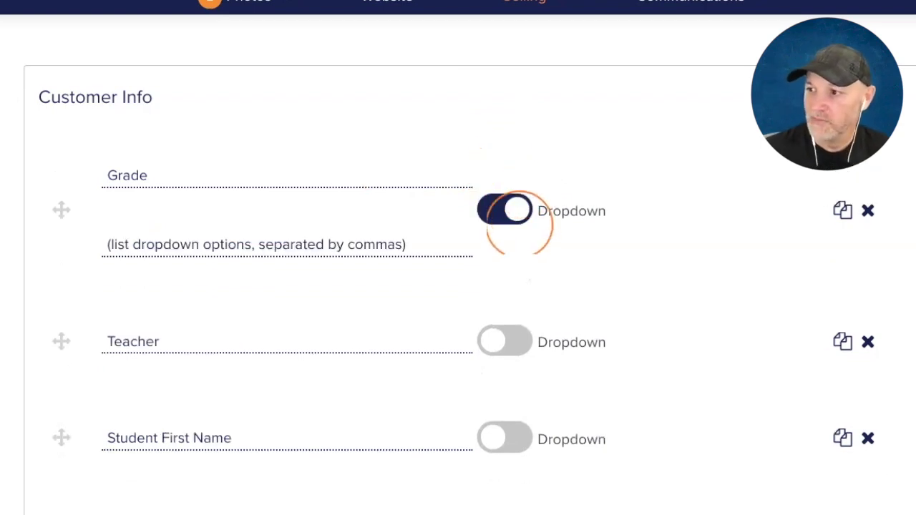
left_click(243, 249)
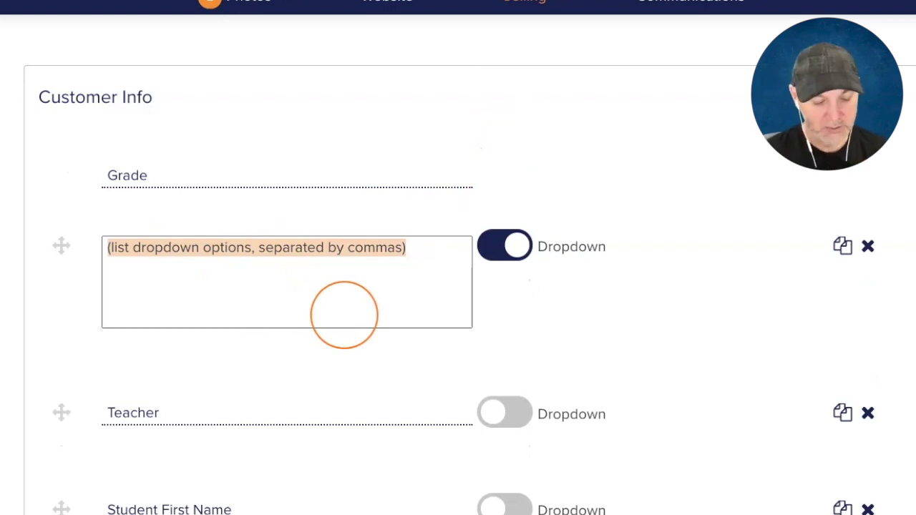
type("1,2,3,4")
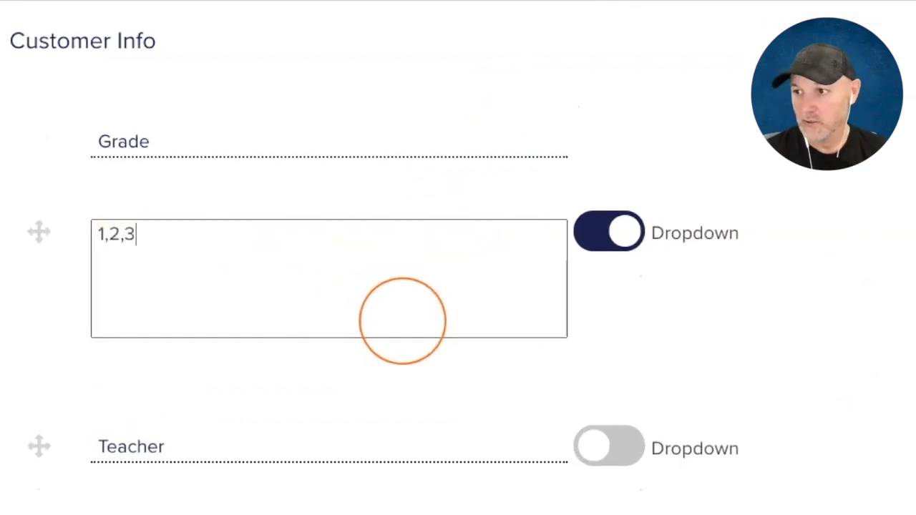
type(",5,6,")
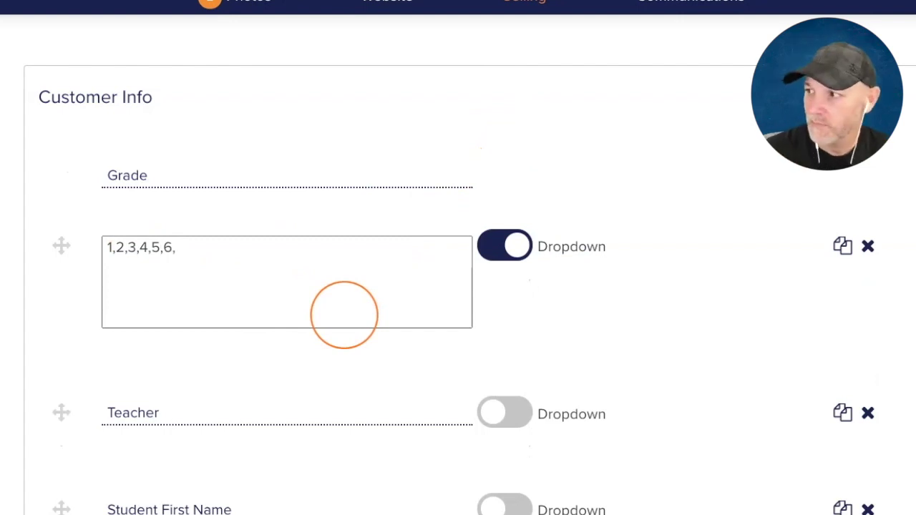
Make the Teacher field a dropdown with four comma-separated teacher surnames as options, and continue to the template's final settings
scroll(685, 200, "down", 3)
left_click(505, 245)
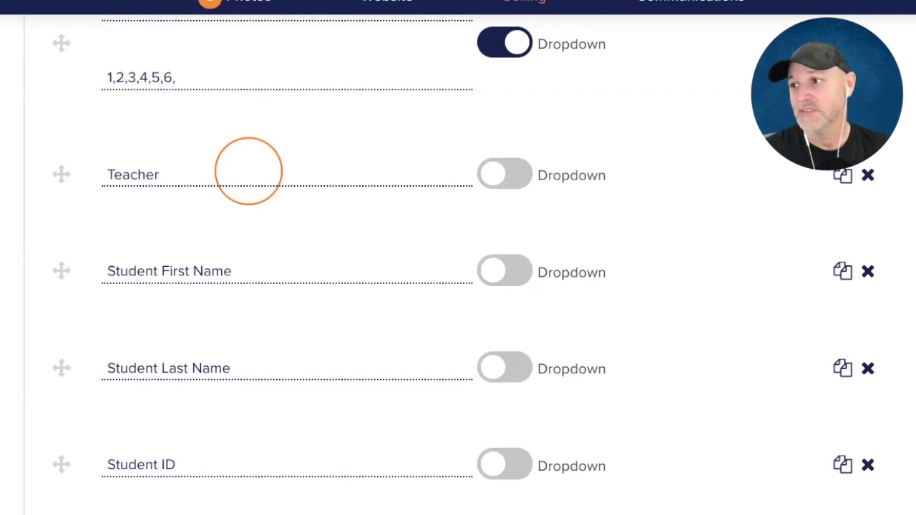
left_click(494, 174)
left_click(280, 233)
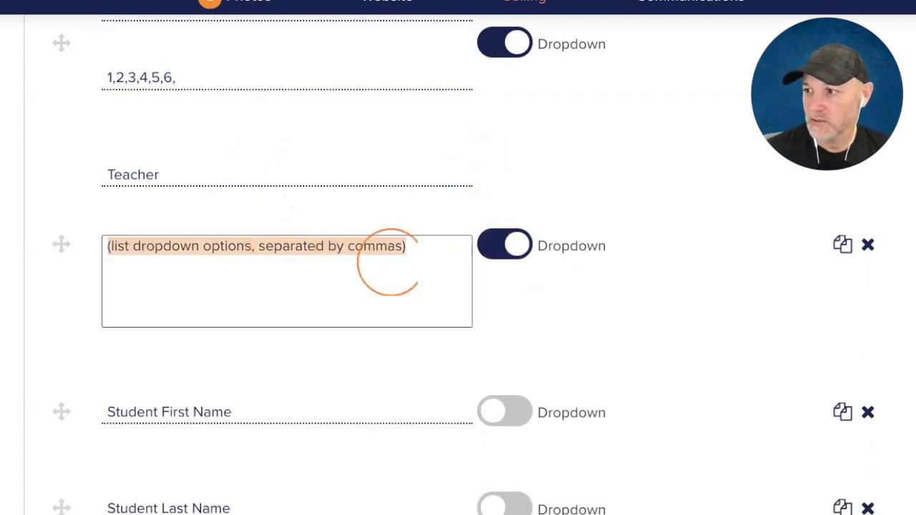
type("Smi")
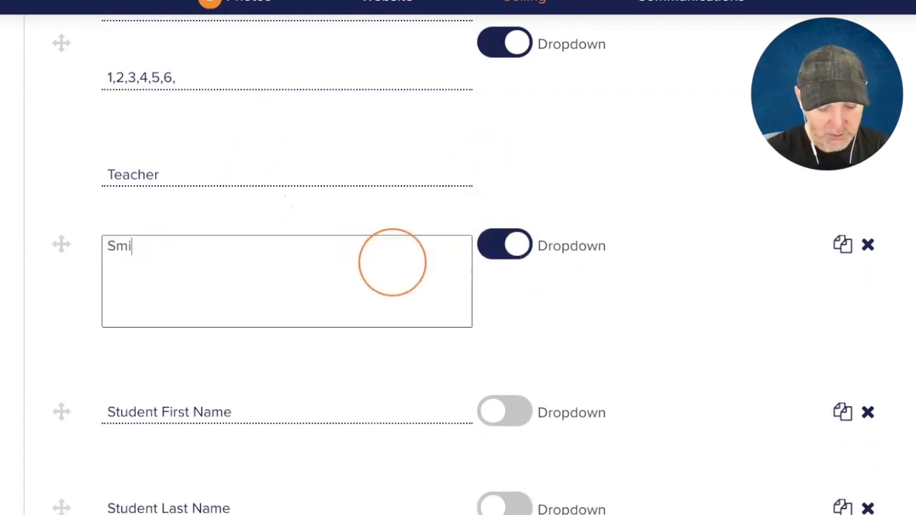
type("th,")
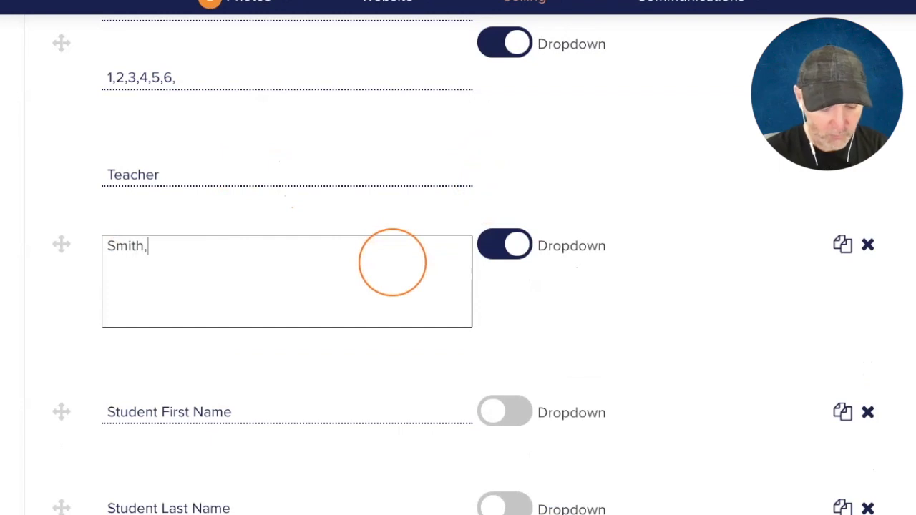
type("Rice,Brady")
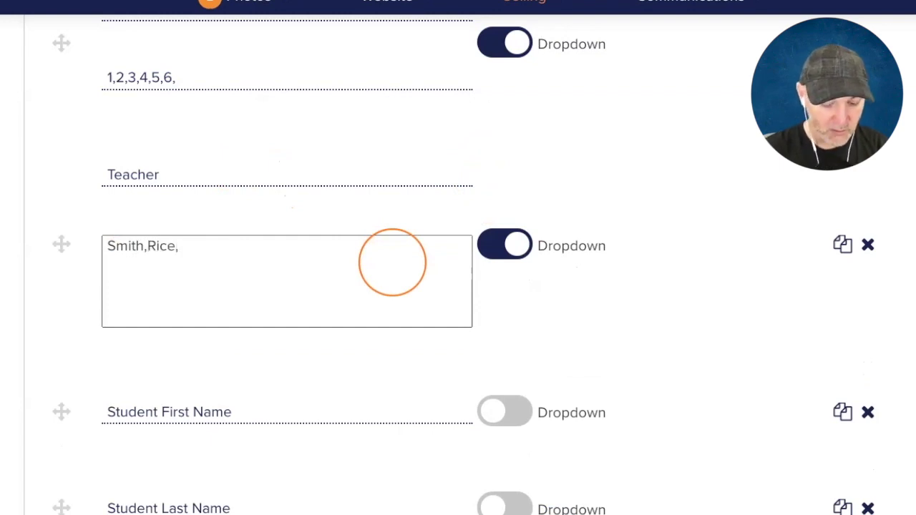
type(",Jones")
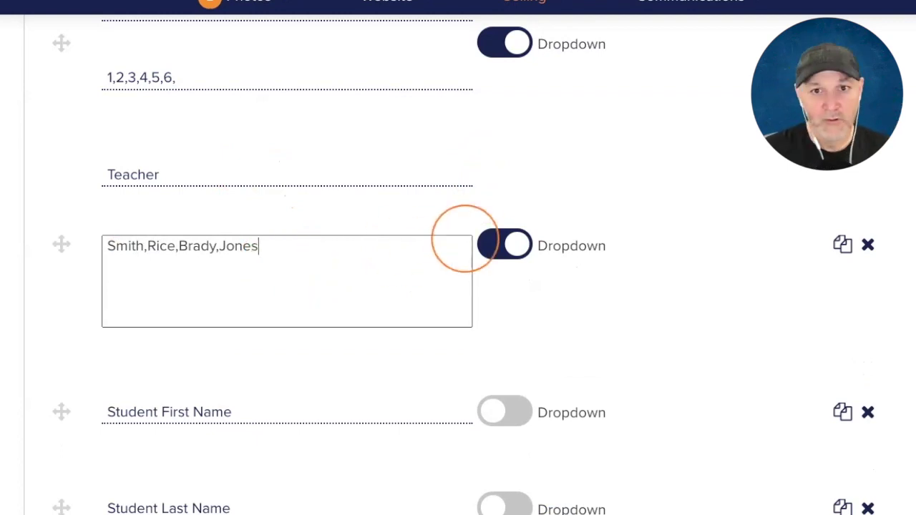
scroll(716, 193, "down", 4)
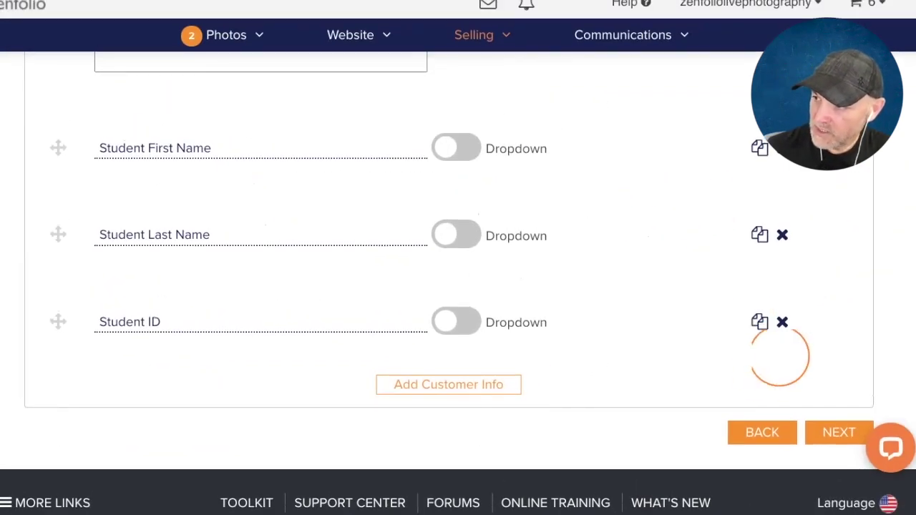
left_click(825, 427)
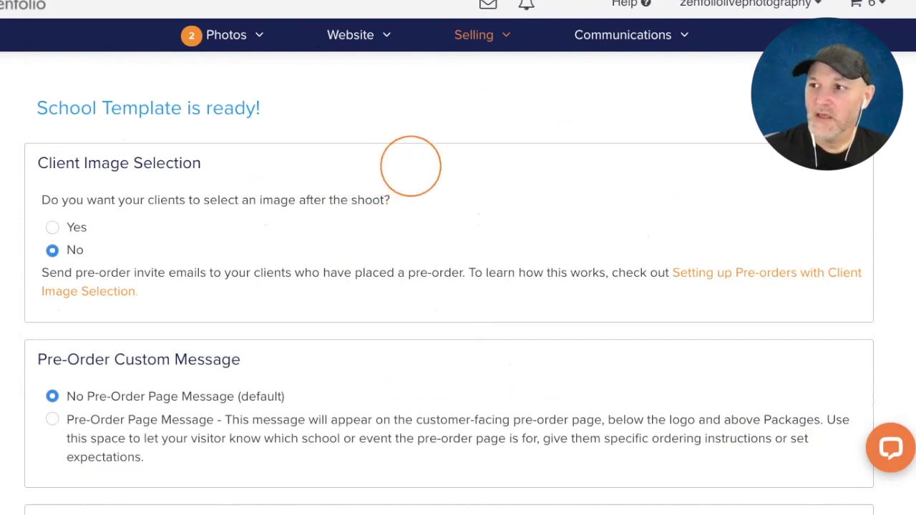
Try the Yes option for client image selection after the shoot and set it back to No
scroll(98, 109, "down", 1)
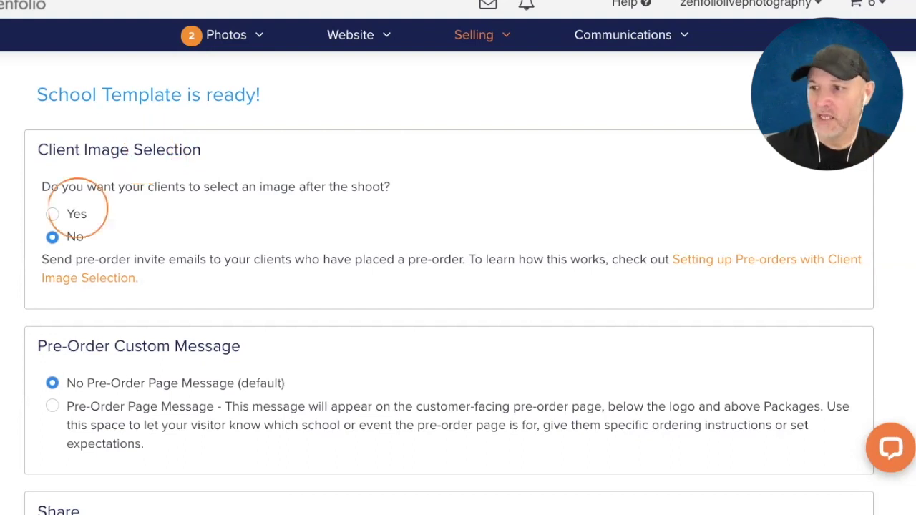
left_click(53, 214)
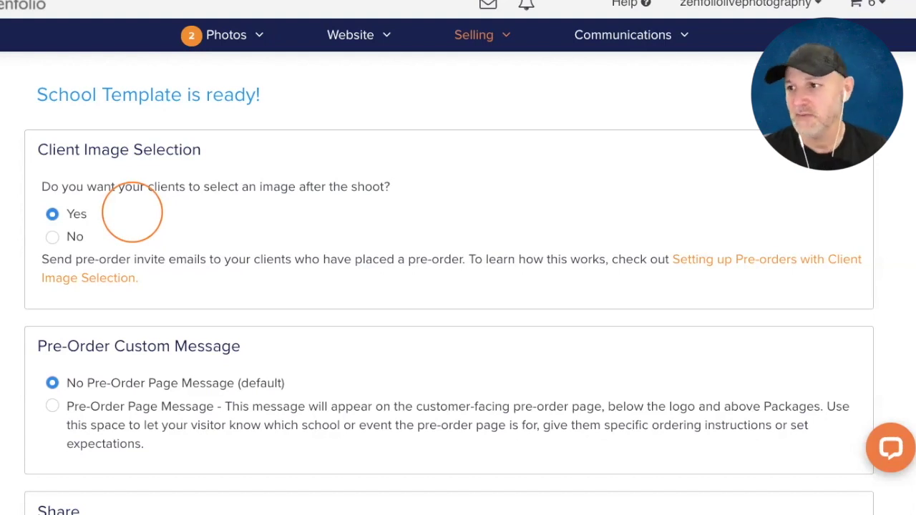
left_click(54, 237)
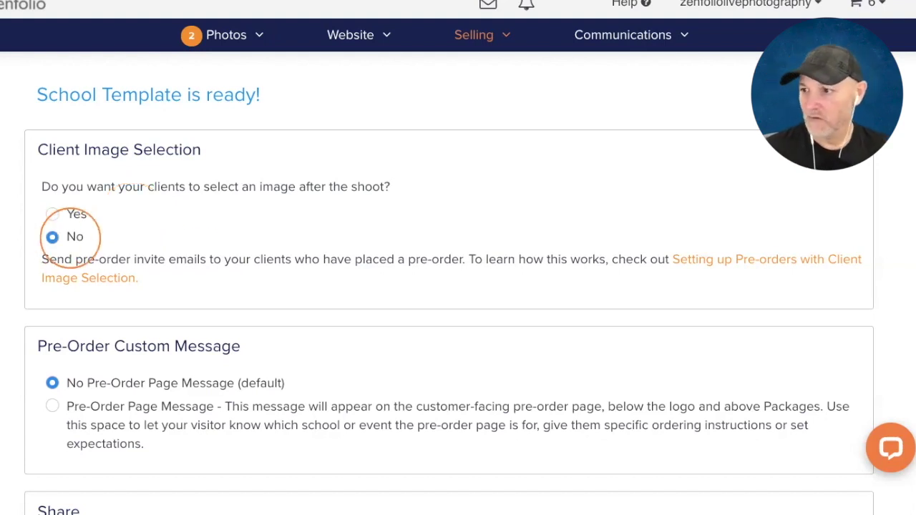
Enable the pre-order page message and enter "this is the custom message field" as its text
scroll(372, 172, "down", 4)
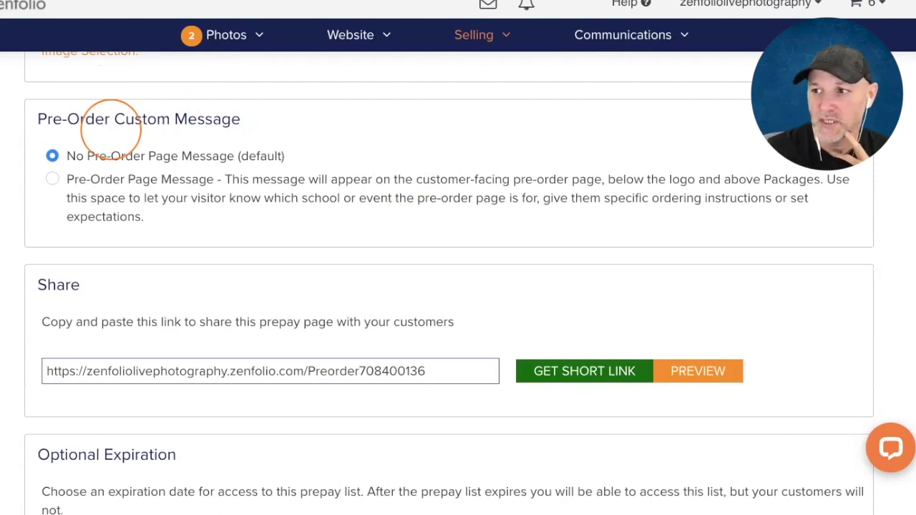
left_click(51, 178)
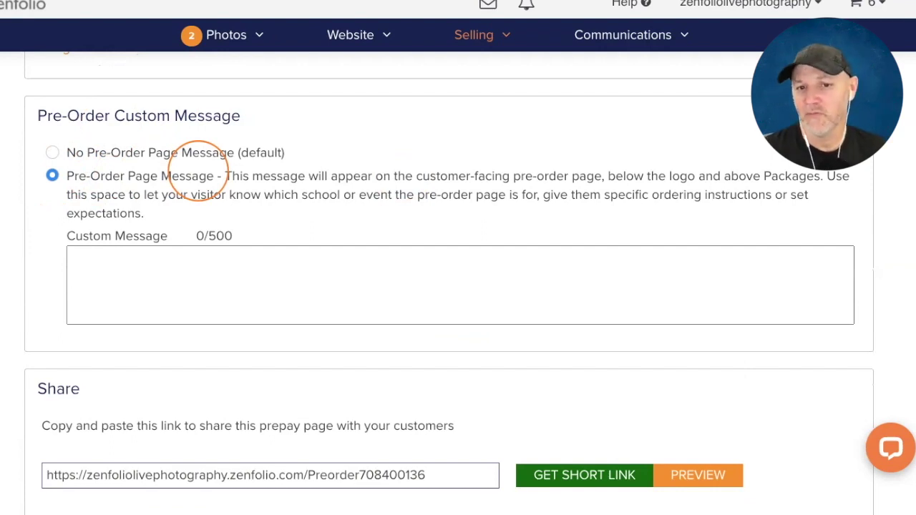
left_click(146, 267)
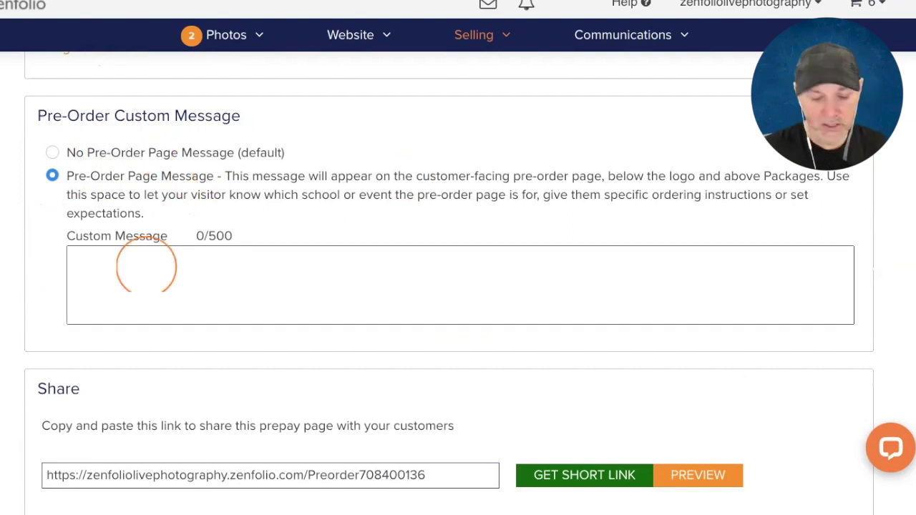
type("this i")
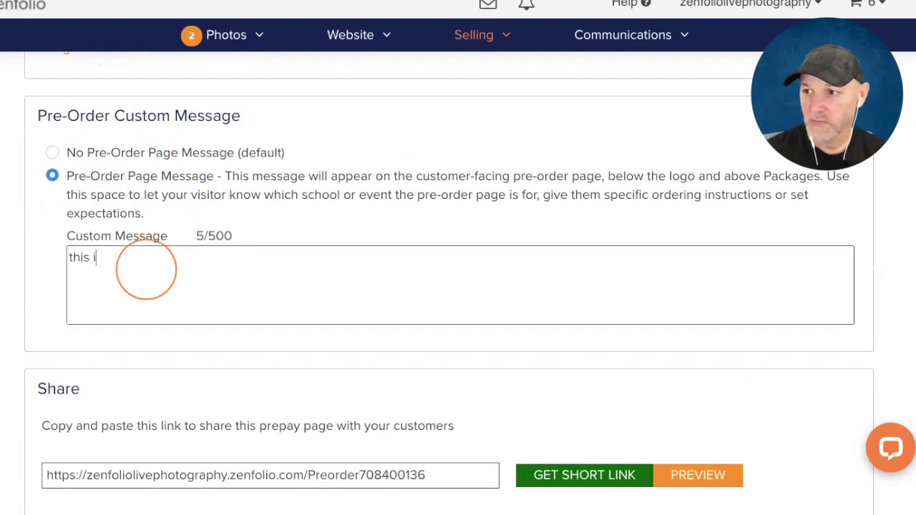
type("s the custom message field")
Review the template's share link, optional expiration, auto approval and shipping settings
scroll(338, 169, "down", 4)
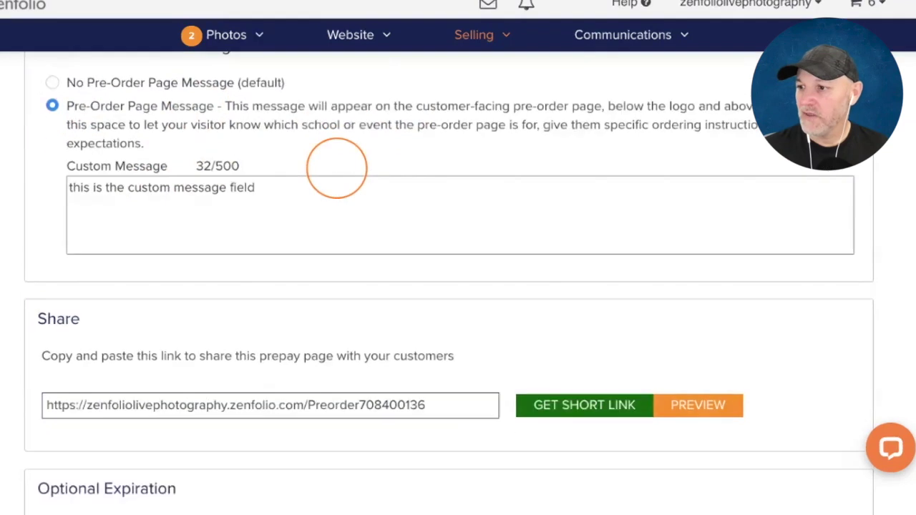
scroll(369, 136, "up", 1)
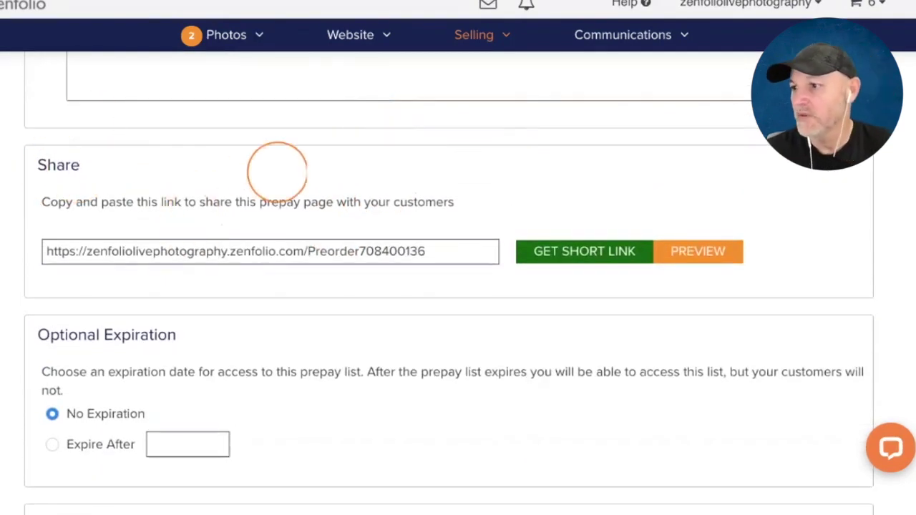
scroll(338, 157, "down", 2)
scroll(340, 156, "down", 1)
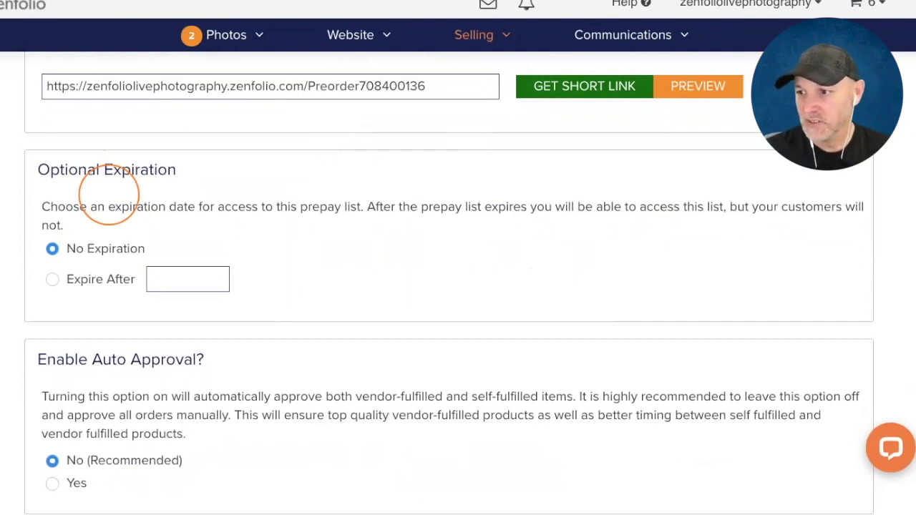
scroll(109, 193, "down", 2)
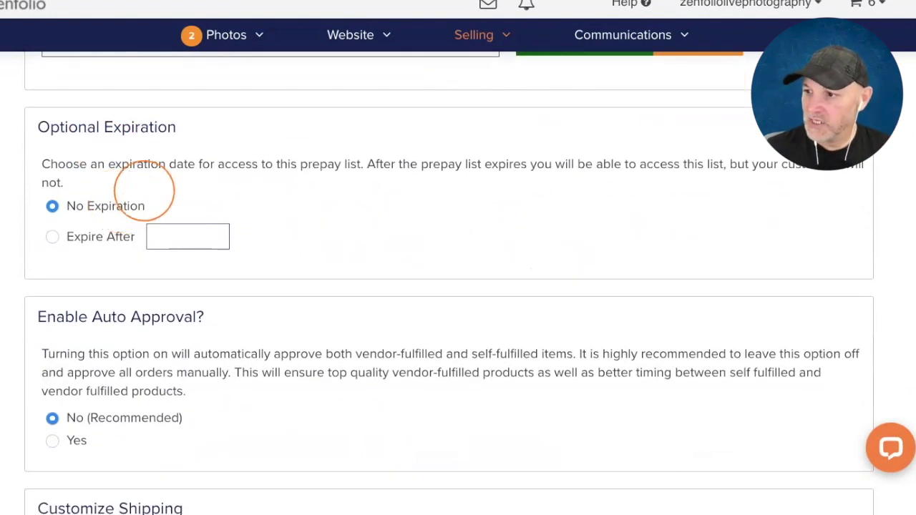
scroll(150, 176, "down", 2)
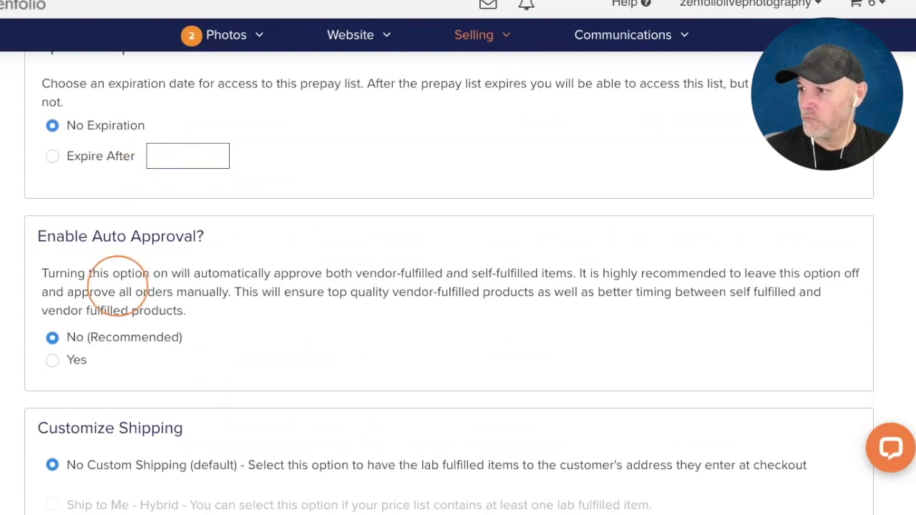
scroll(136, 261, "down", 1)
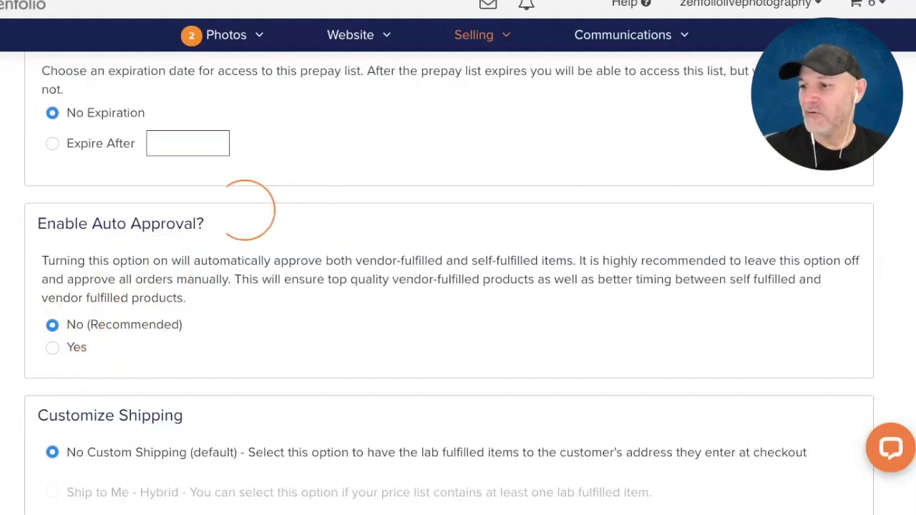
scroll(231, 208, "down", 1)
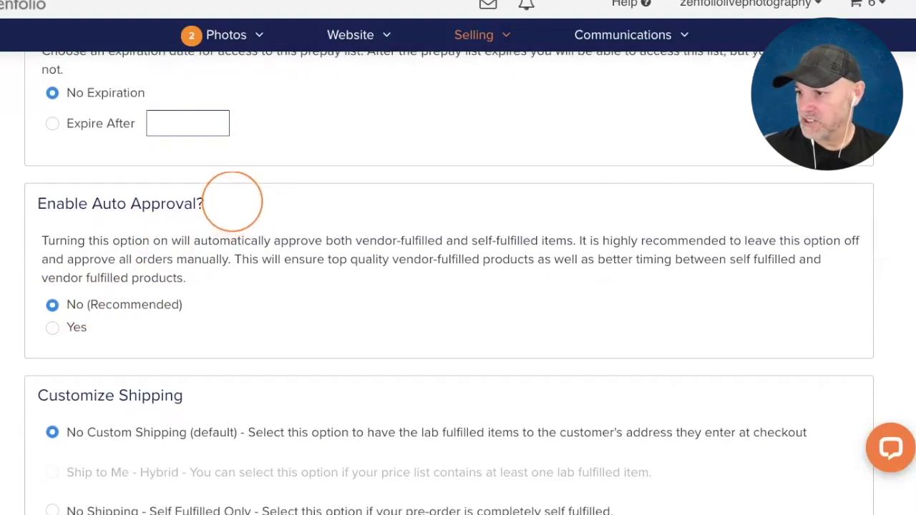
scroll(236, 196, "down", 3)
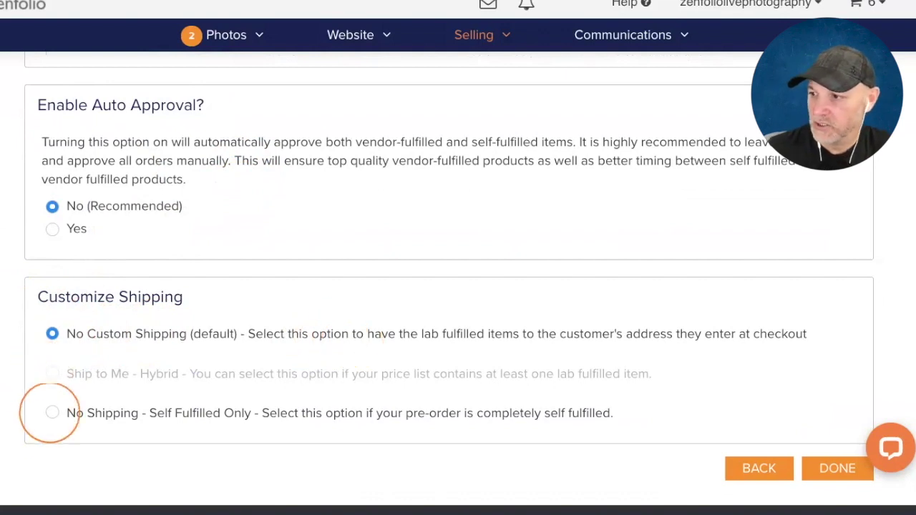
Try the "No Shipping - Self Fulfilled Only" option, examine its message and sales tax address fields, and restore "No Custom Shipping (default)"
left_click(52, 413)
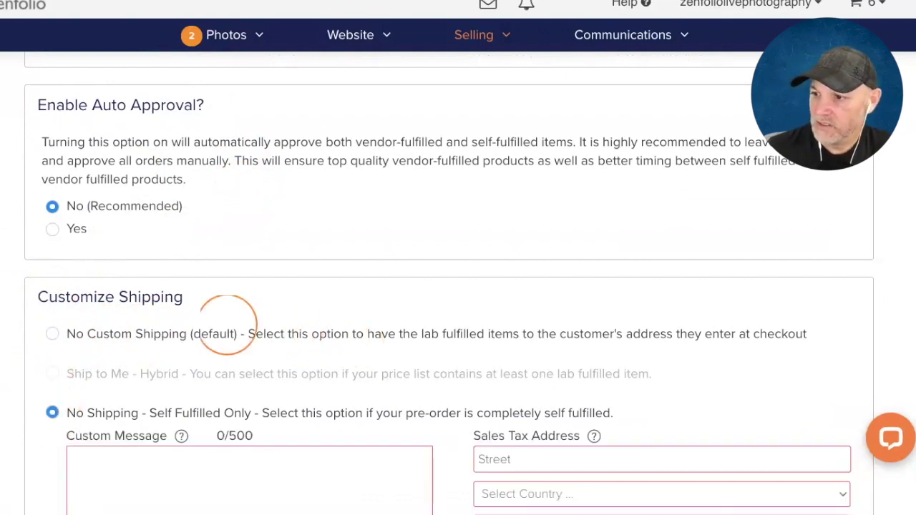
scroll(77, 375, "down", 1)
scroll(77, 374, "down", 1)
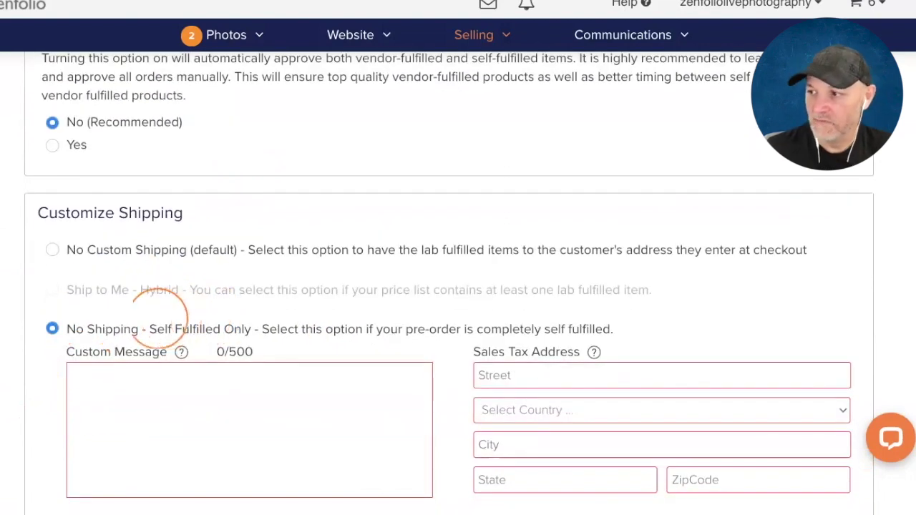
scroll(215, 309, "down", 1)
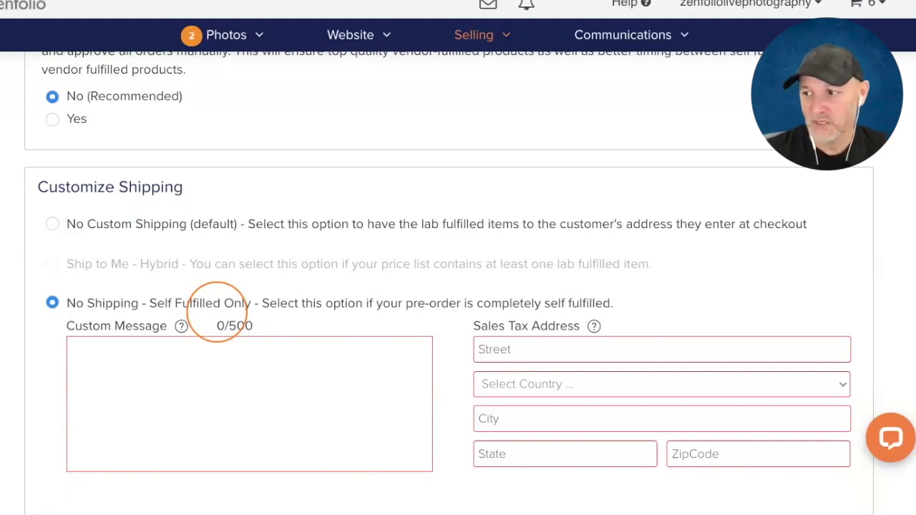
scroll(225, 215, "right", 1)
scroll(231, 264, "up", 1)
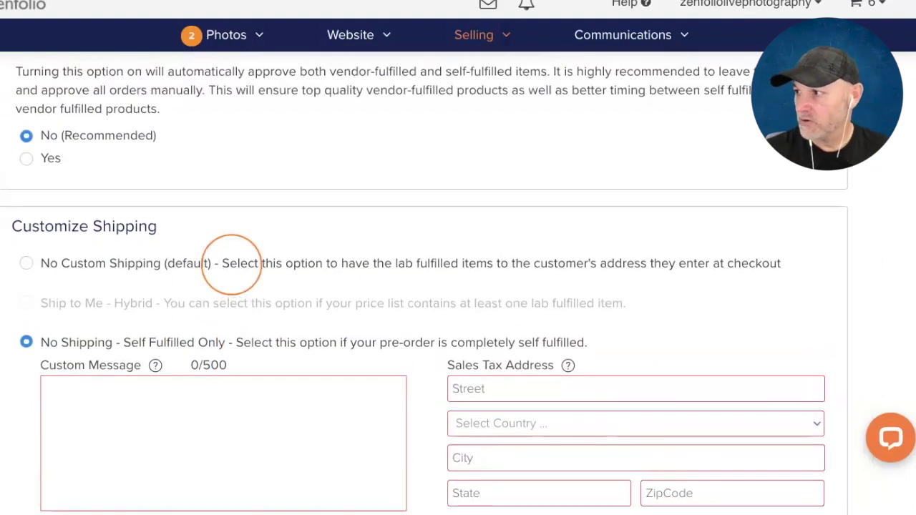
scroll(231, 264, "left", 1)
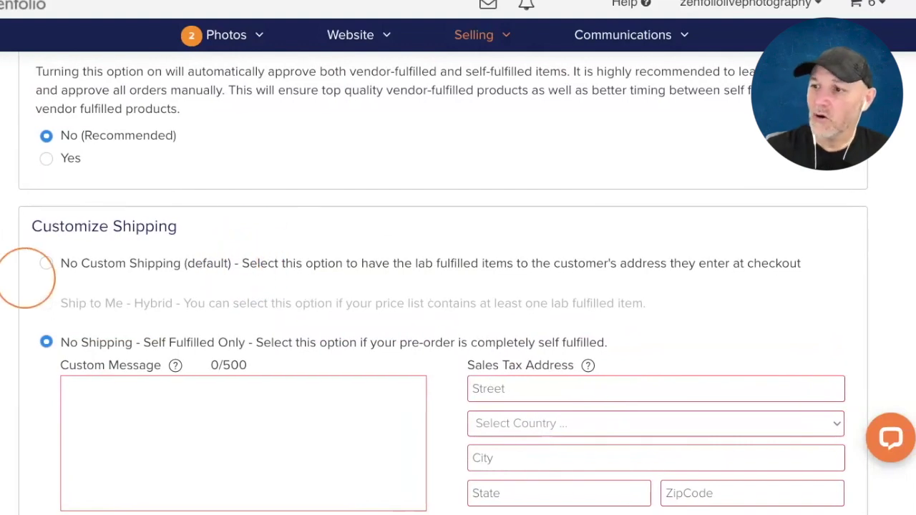
left_click(44, 264)
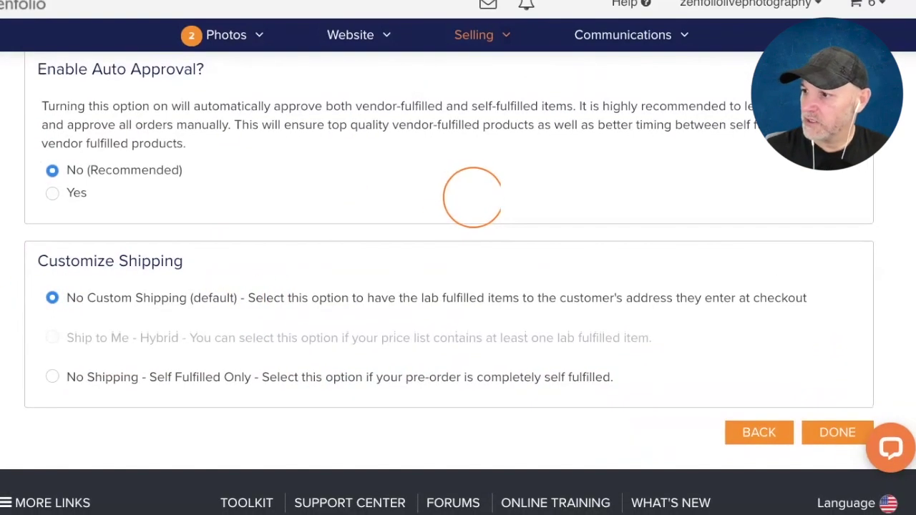
Finish the School Template setup and duplicate that template in the pre-order list
left_click(822, 428)
left_click(818, 421)
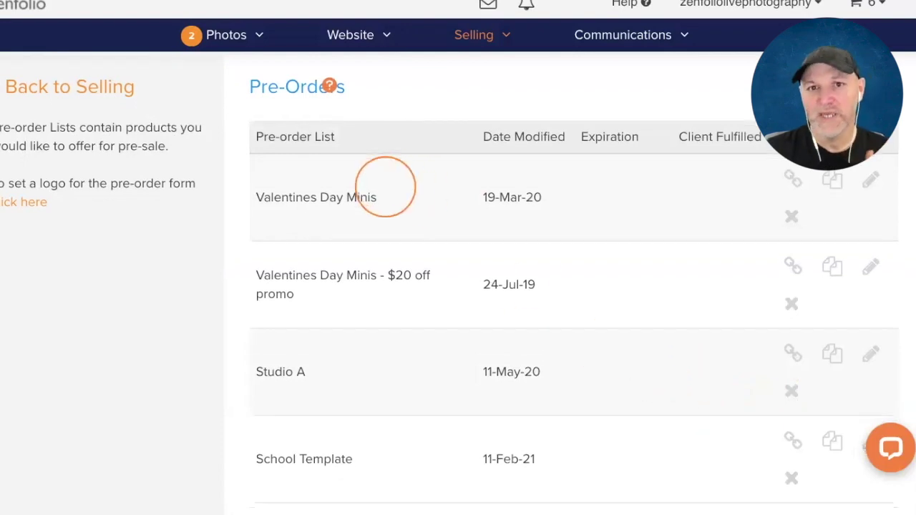
scroll(385, 186, "down", 1)
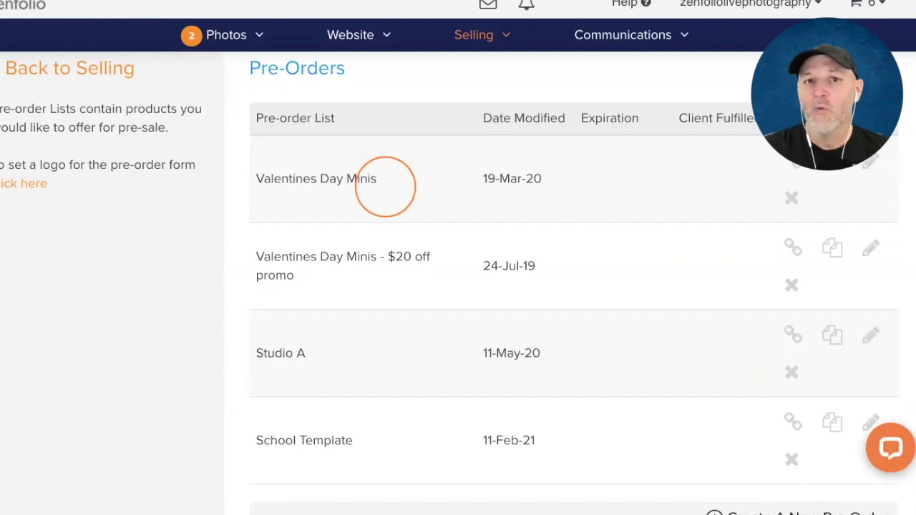
scroll(385, 186, "down", 1)
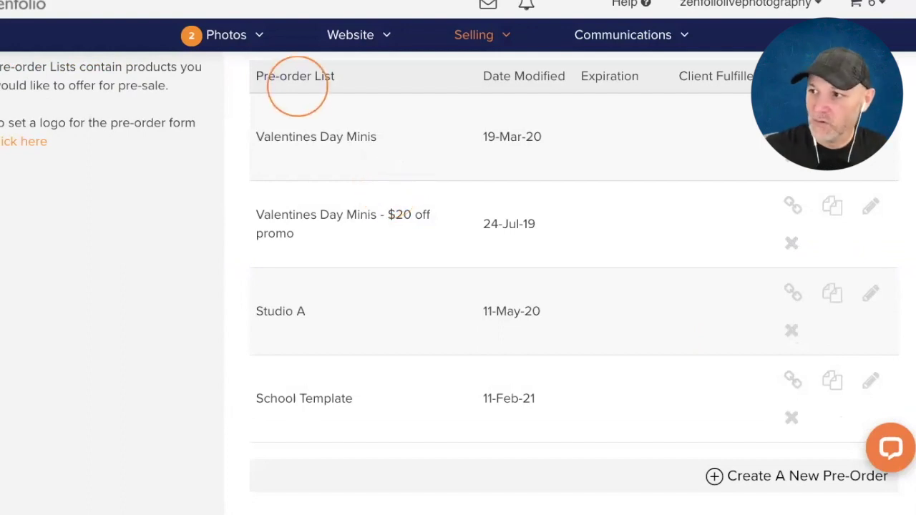
scroll(321, 160, "down", 1)
scroll(293, 367, "down", 1)
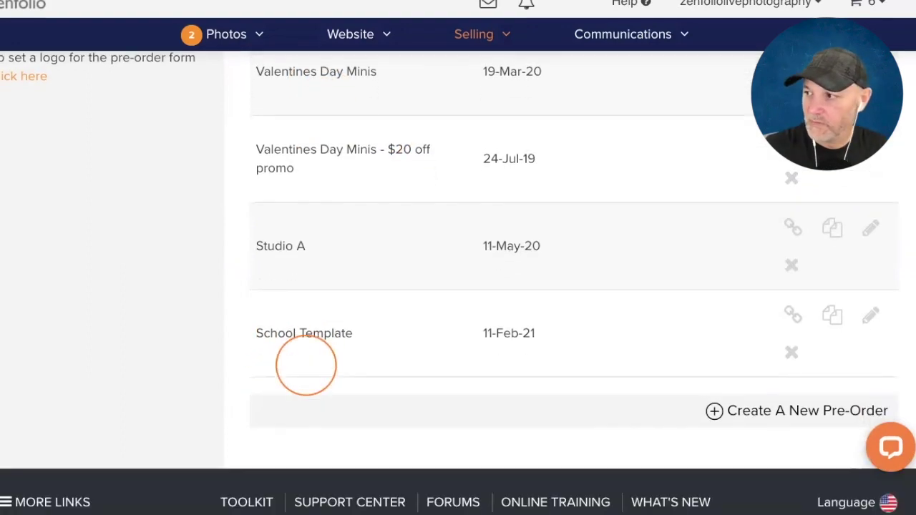
left_click(833, 316)
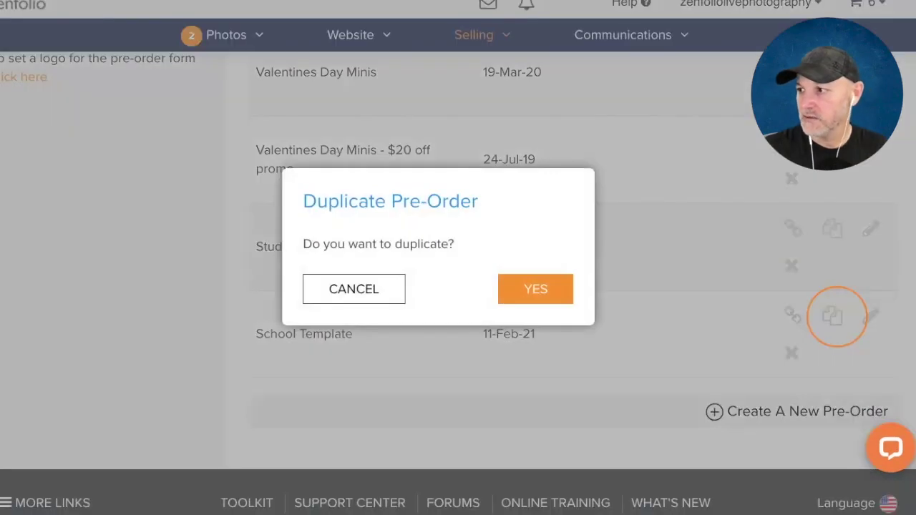
left_click(533, 288)
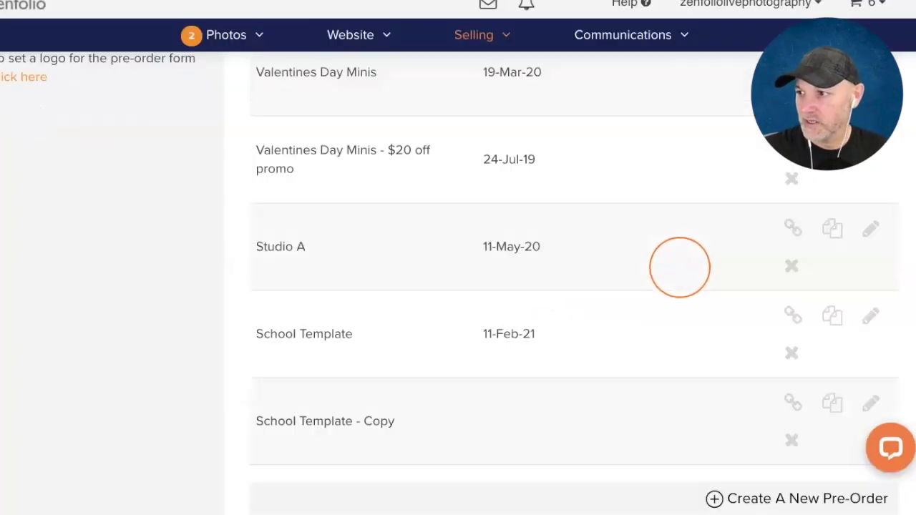
Open the School Template copy for editing and rename the pre-order as "East Raleigh 2021"
scroll(555, 215, "down", 1)
scroll(555, 215, "down", 1)
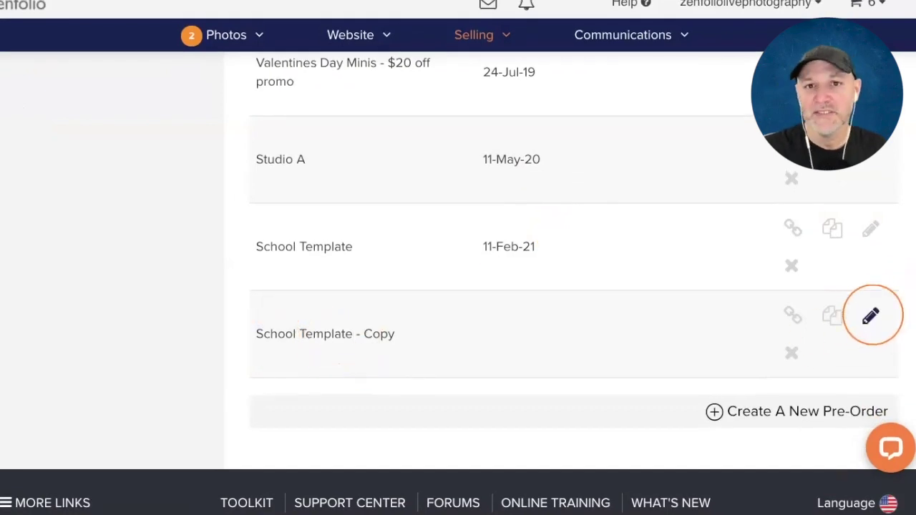
left_click(871, 316)
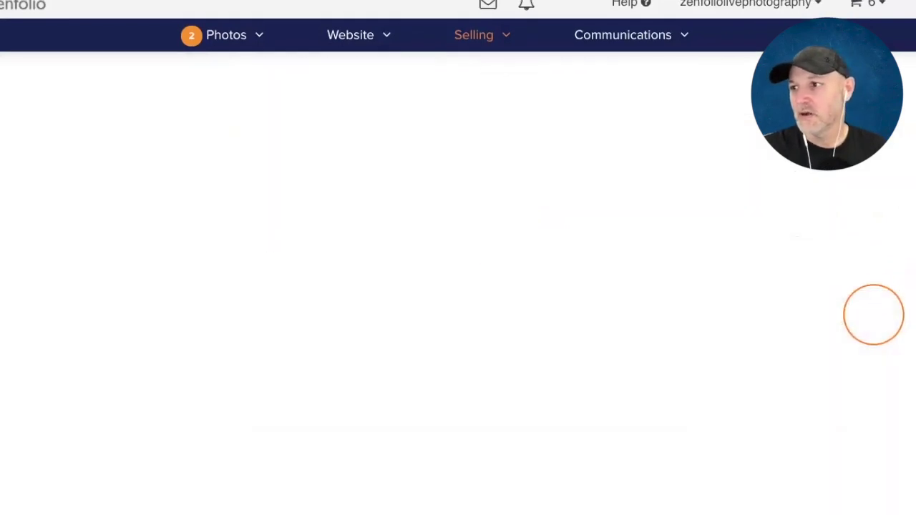
left_click(336, 111)
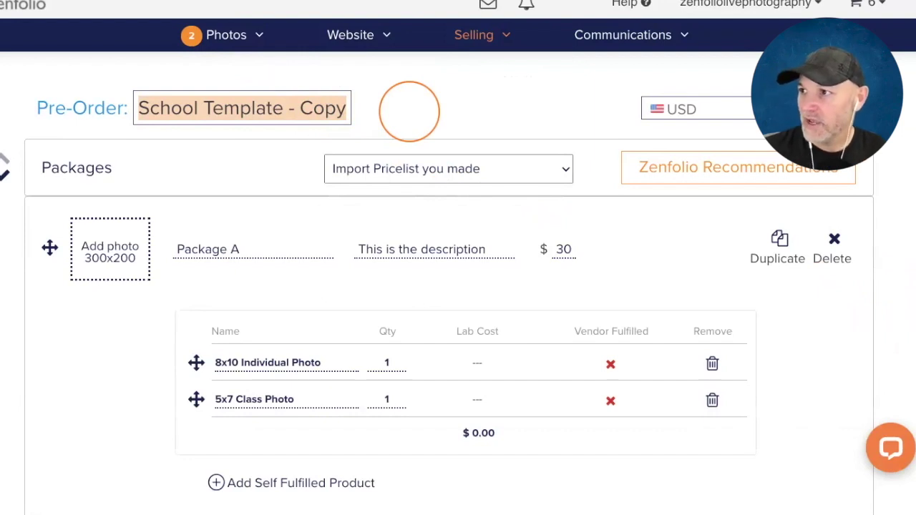
scroll(410, 111, "down", 1)
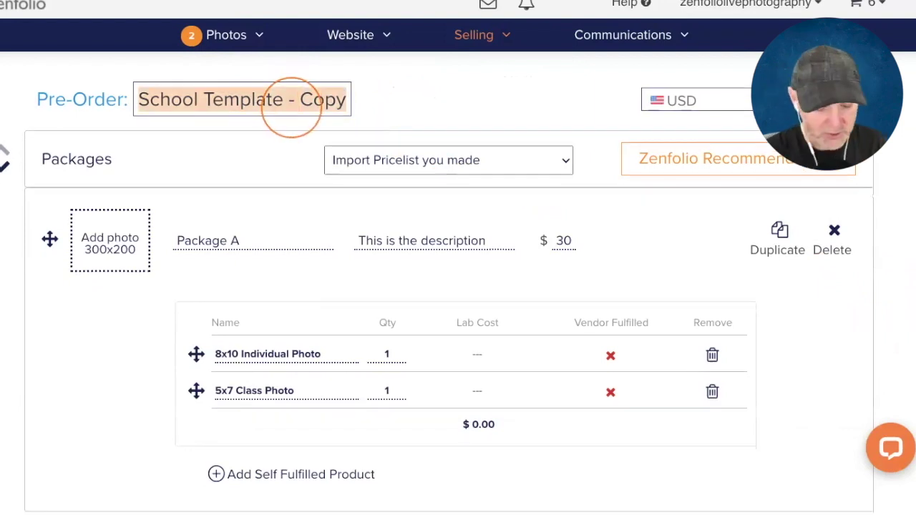
type("Eas")
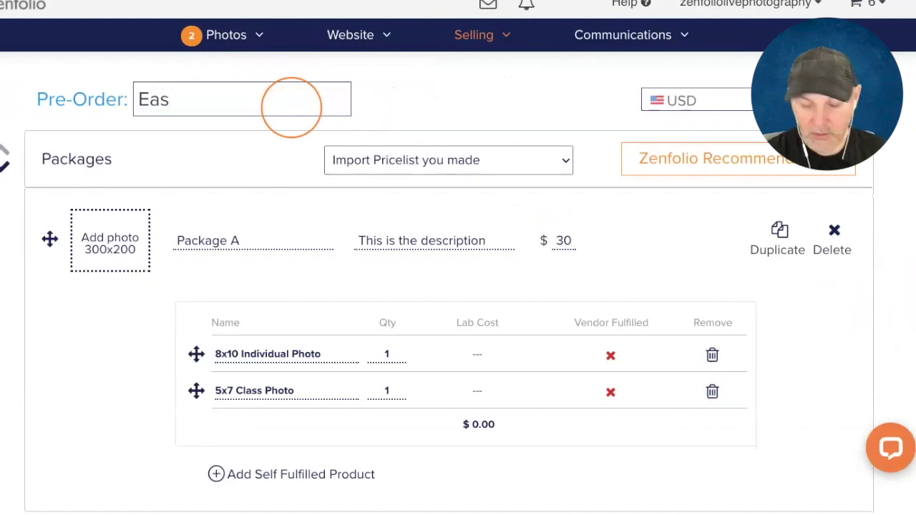
type("t Raleigh ")
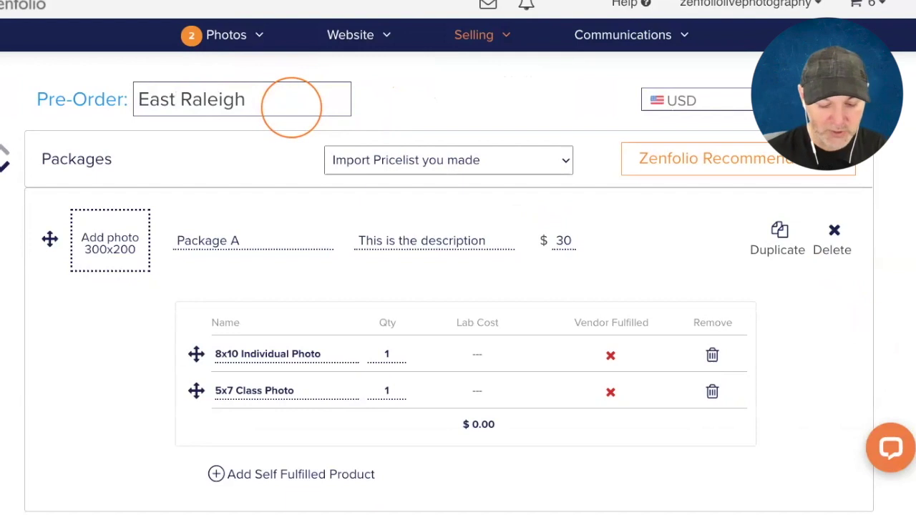
type("2021")
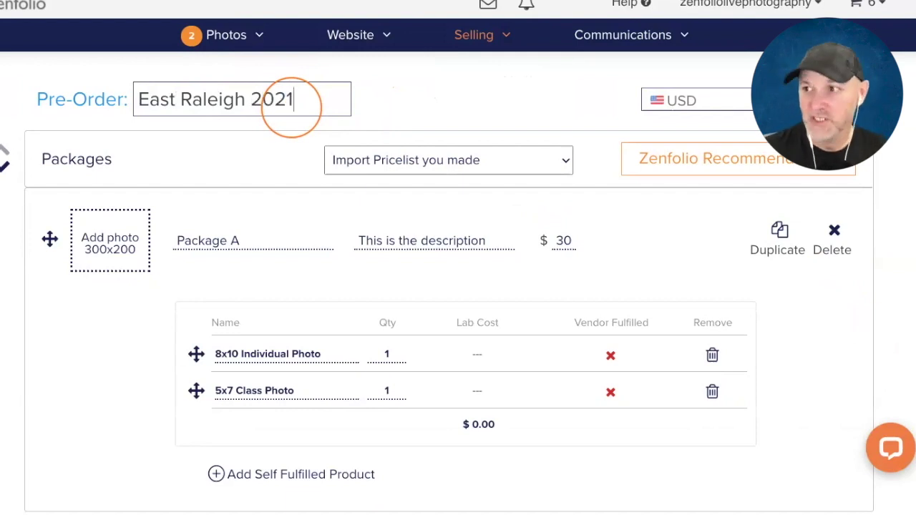
left_click(265, 146)
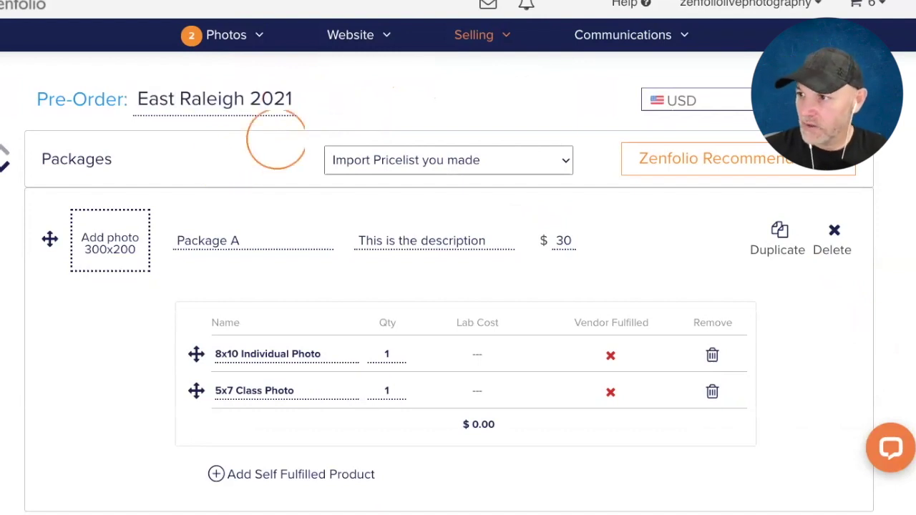
Review the copied packages and add-ons of East Raleigh 2021 and continue to its customer info fields
scroll(276, 157, "down", 2)
scroll(277, 156, "down", 20)
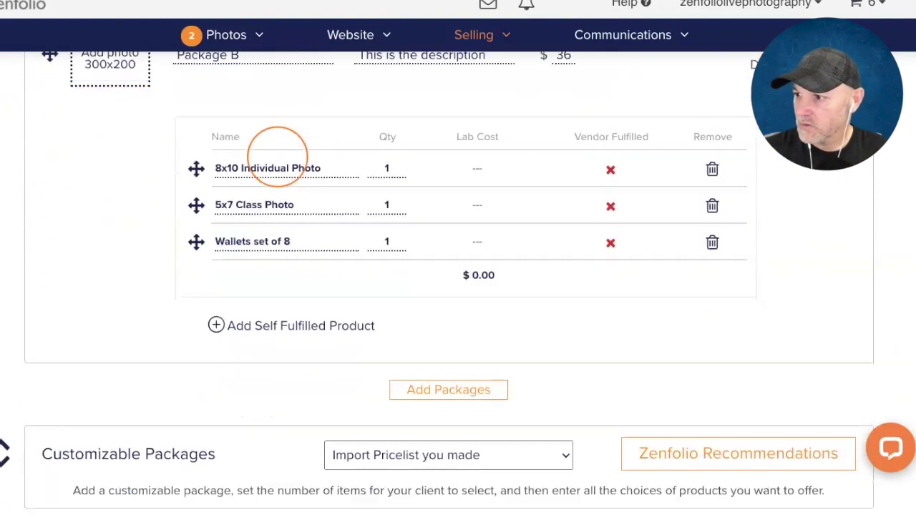
scroll(278, 156, "down", 5)
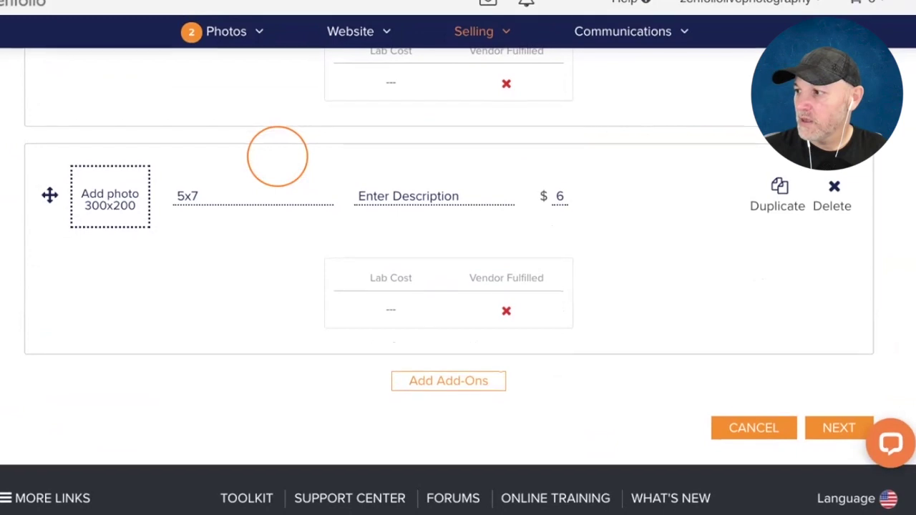
left_click(823, 428)
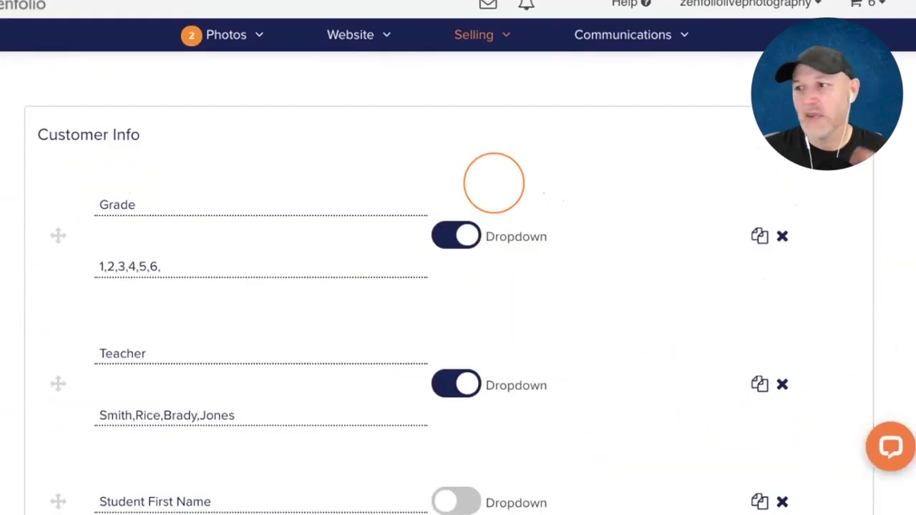
Check the customer info fields, including the Teacher dropdown choices, and continue to the final pre-order settings
scroll(344, 192, "down", 2)
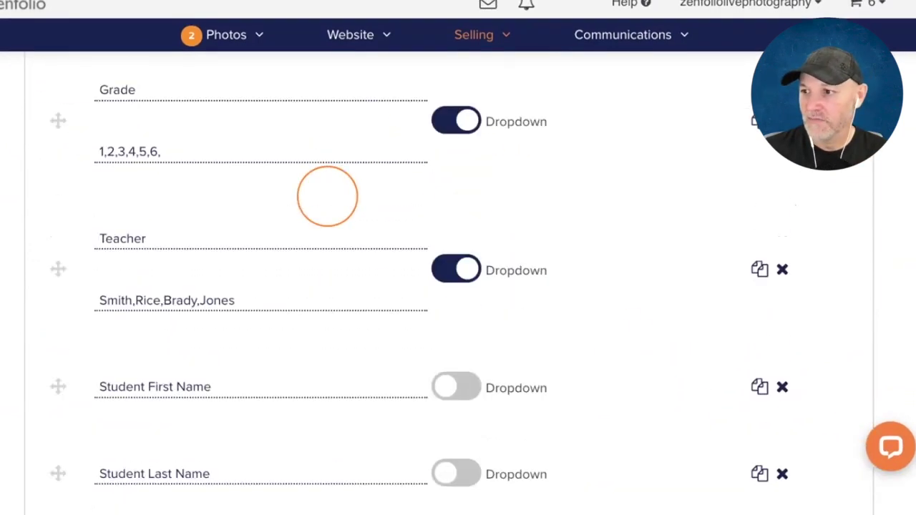
left_click(180, 304)
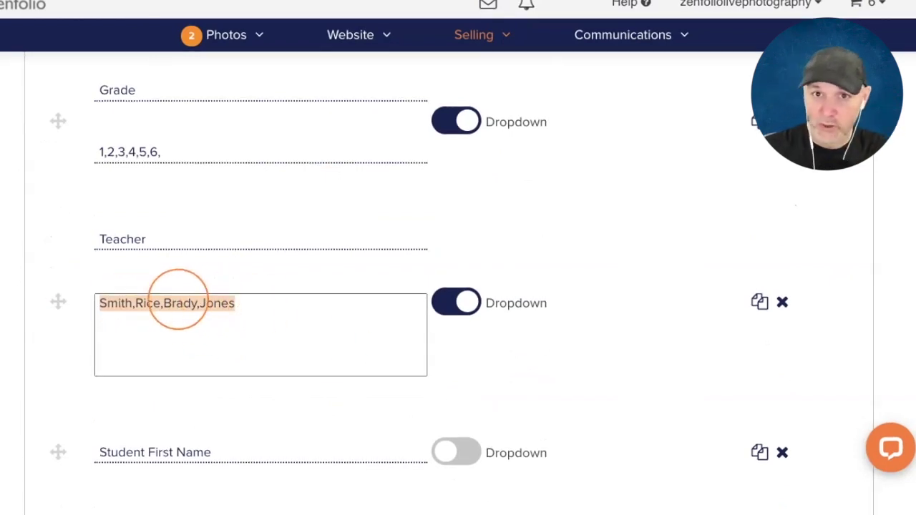
scroll(536, 190, "down", 4)
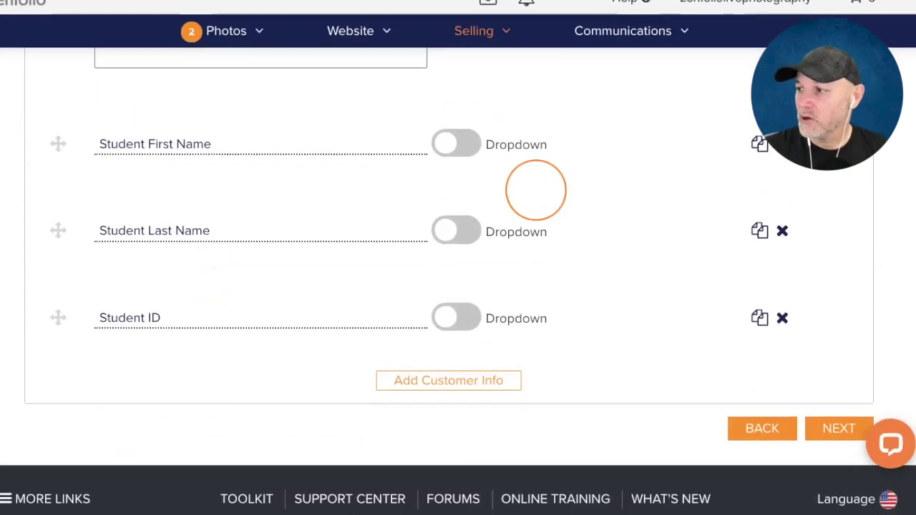
left_click(835, 431)
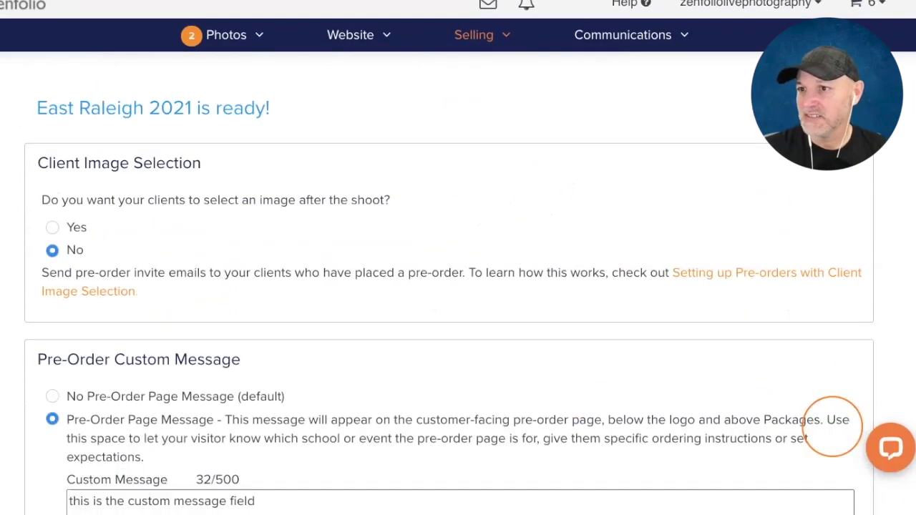
Set the East Raleigh 2021 pre-order to expire after 02/26/2021
scroll(440, 139, "down", 3)
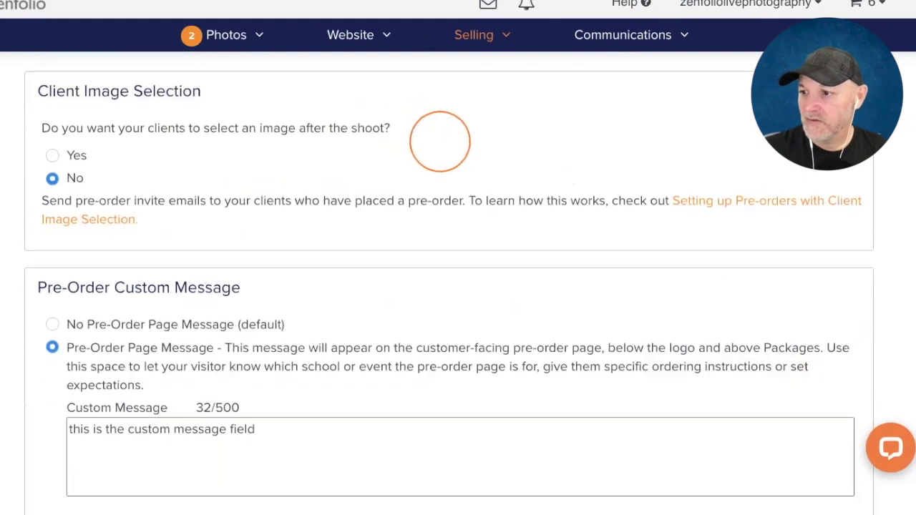
scroll(452, 133, "down", 4)
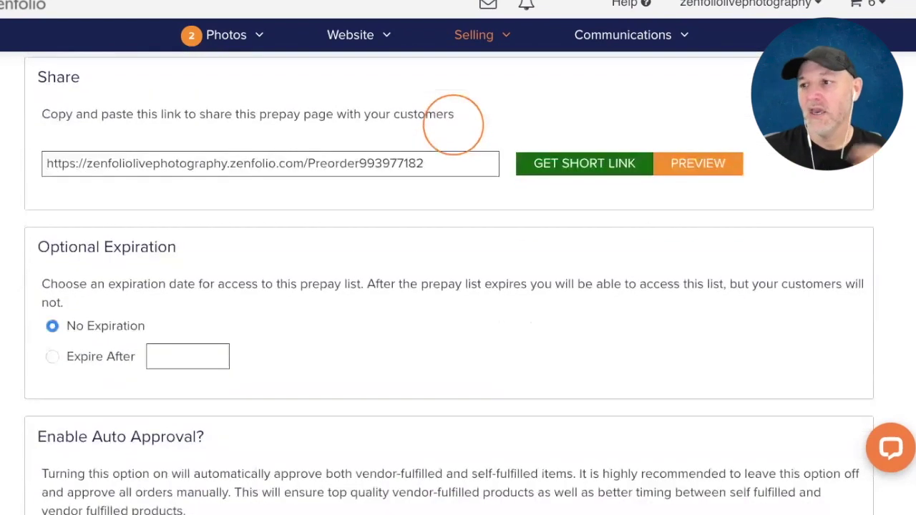
scroll(352, 204, "down", 2)
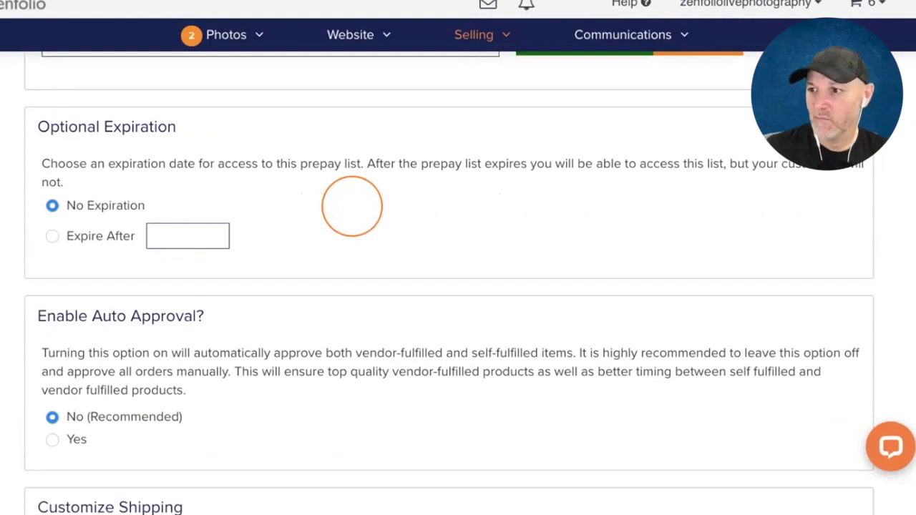
left_click(52, 236)
left_click(150, 237)
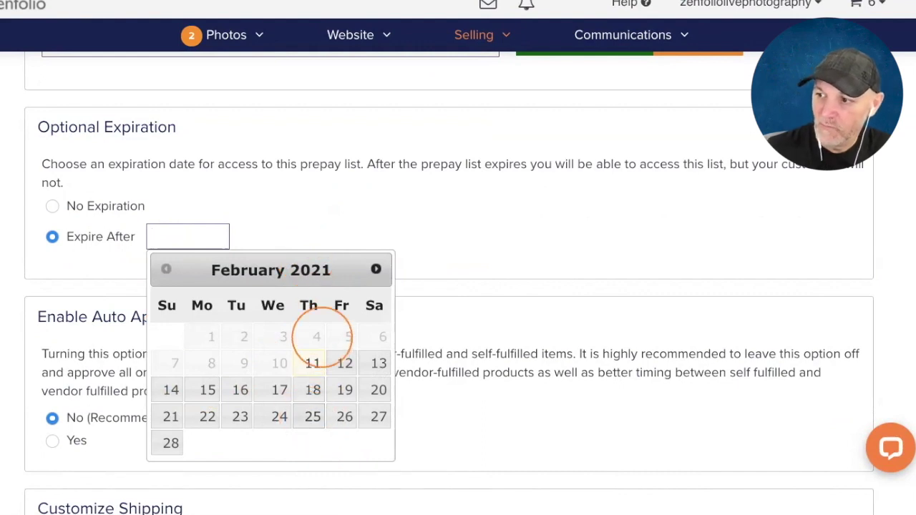
left_click(330, 423)
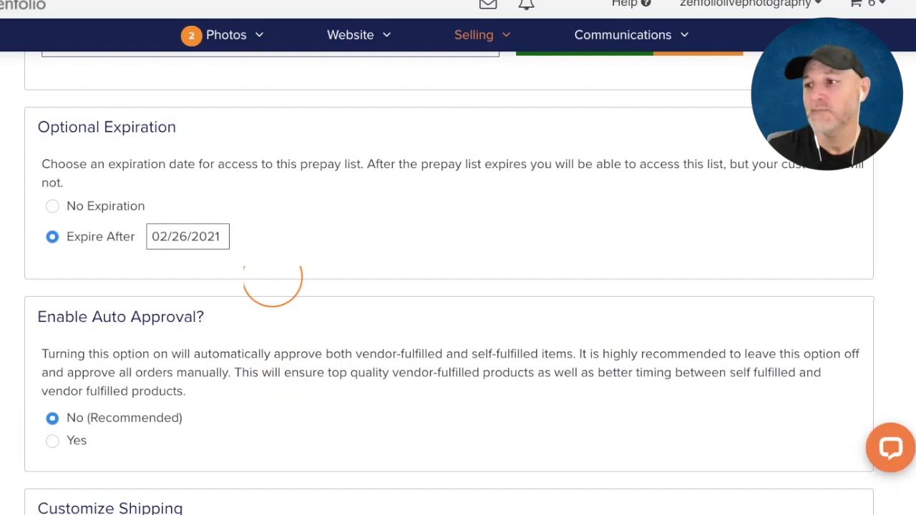
Copy the pre-order's share link, including generating its short version, and finish the East Raleigh 2021 setup
scroll(413, 213, "down", 4)
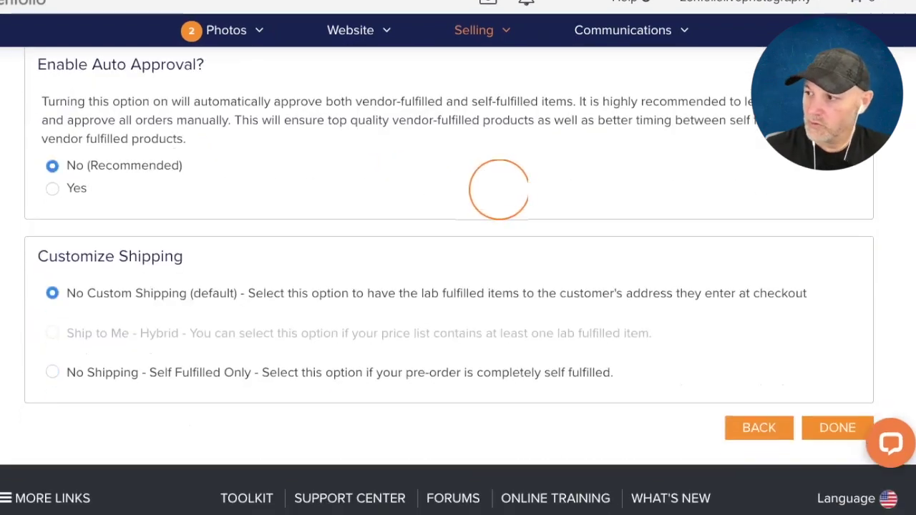
scroll(560, 218, "up", 6)
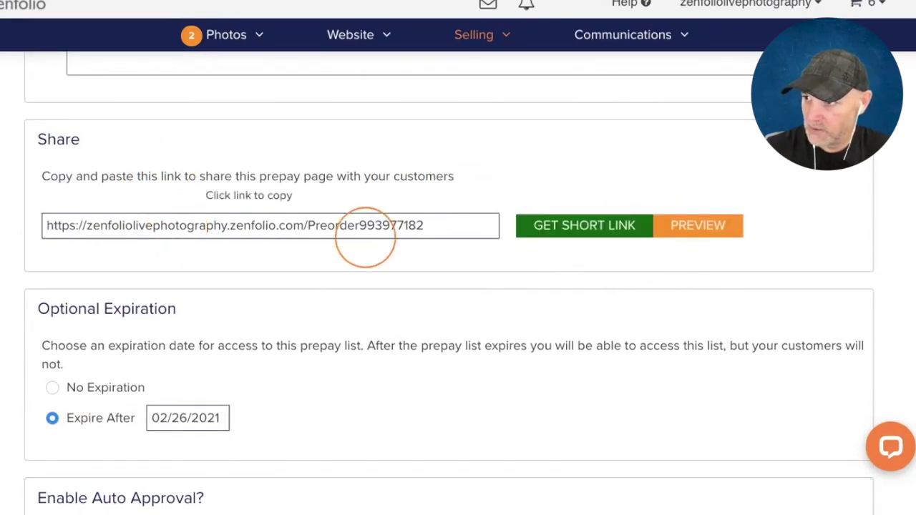
left_click(556, 225)
key("super+c")
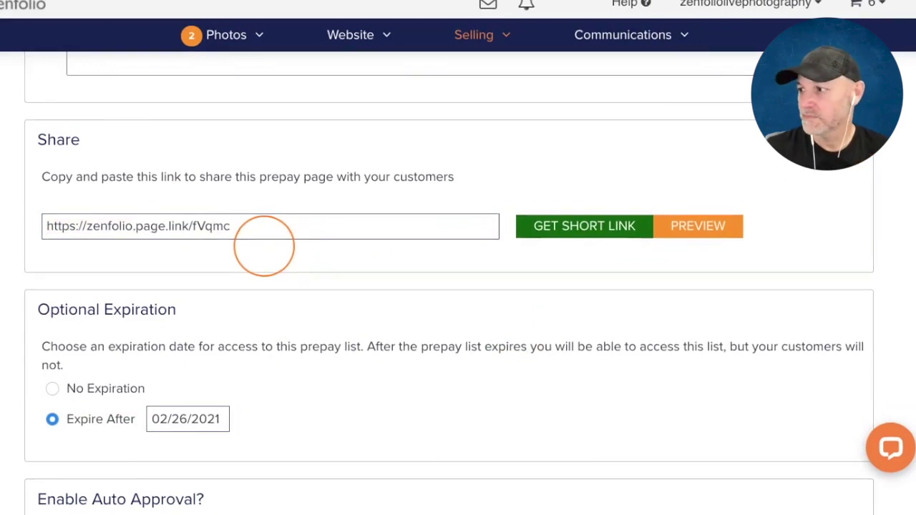
scroll(263, 245, "down", 6)
left_click(824, 430)
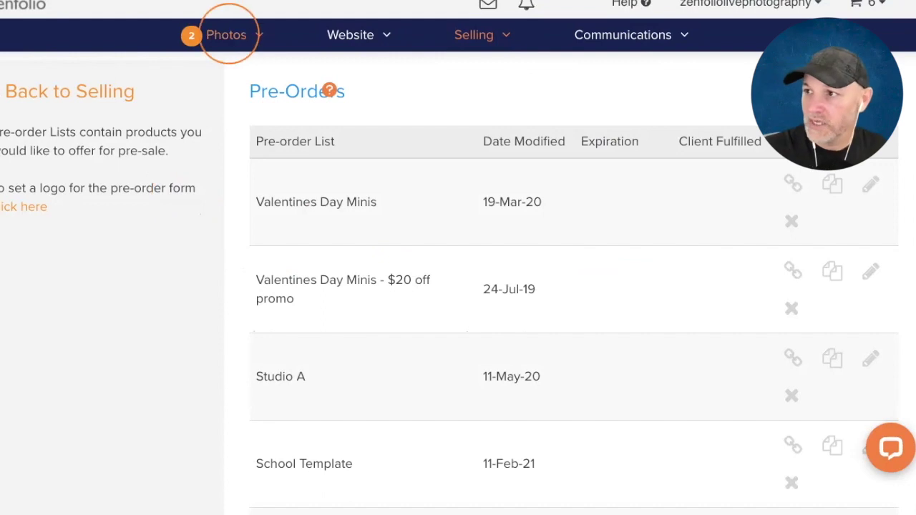
Go to all photos and open the group details of the Greendale High School folder under Schools
left_click(226, 34)
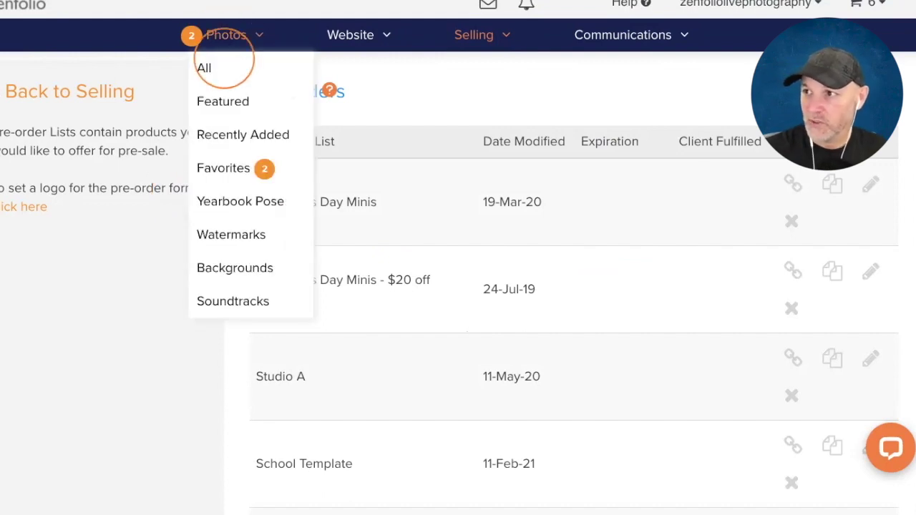
left_click(207, 66)
scroll(179, 260, "down", 5)
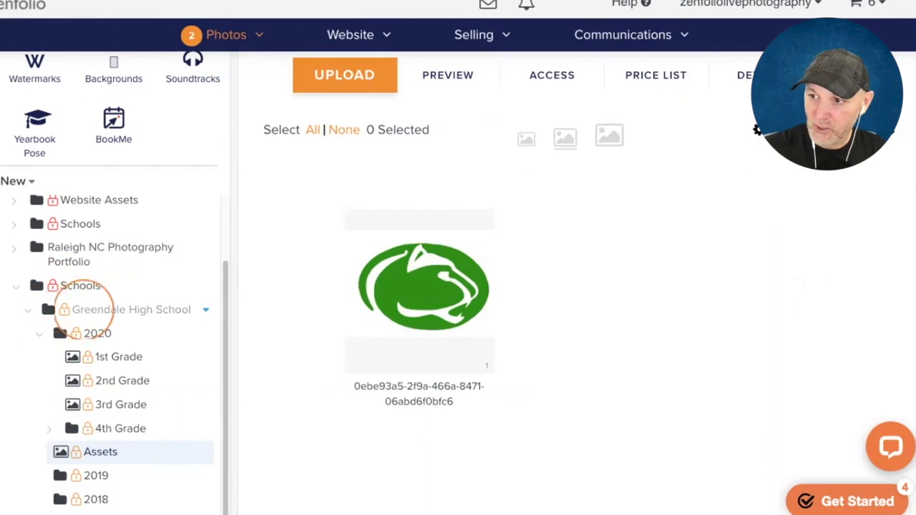
left_click(120, 310)
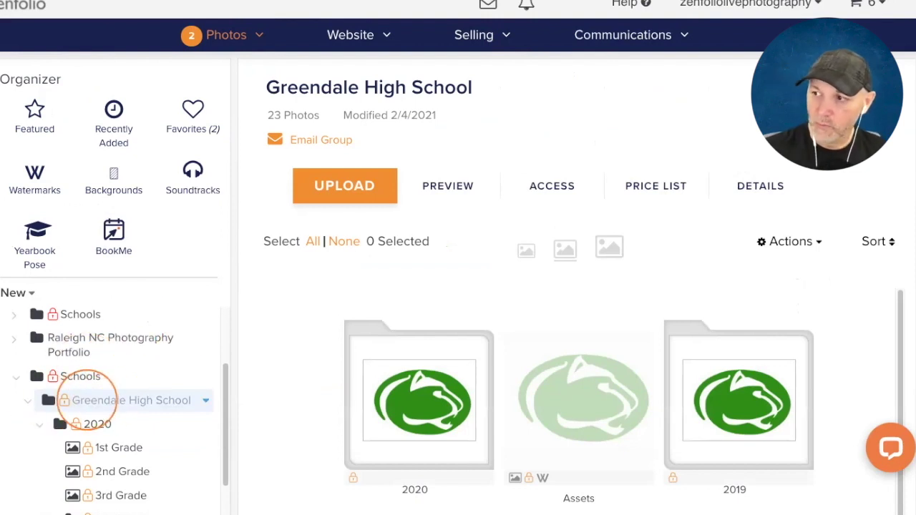
scroll(606, 150, "down", 1)
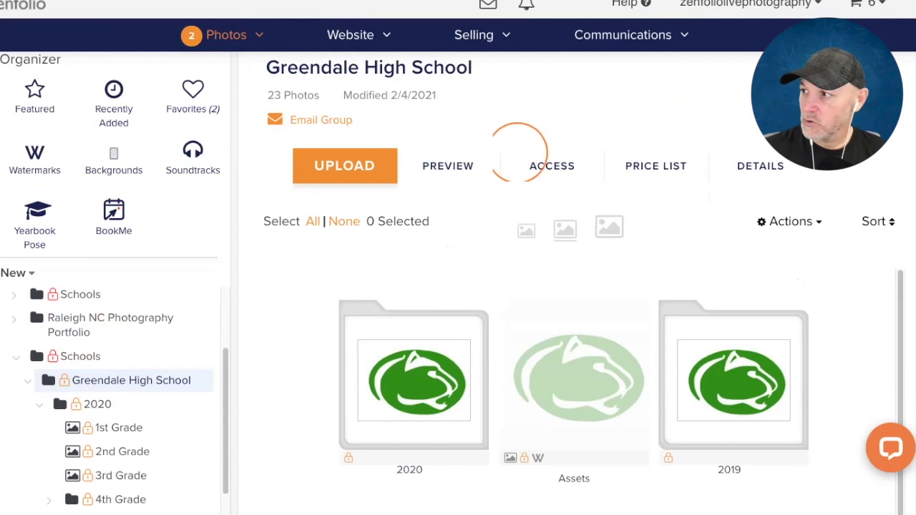
left_click(761, 175)
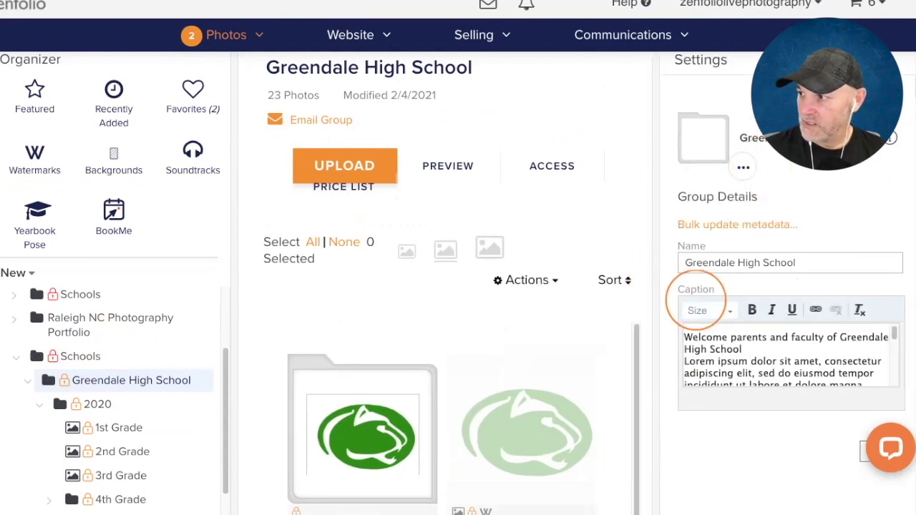
Replace the caption line above "Contact me" with "2021 School Photos Pre-Order Link"
scroll(739, 333, "down", 5)
left_click_drag(748, 350, 683, 351)
key("BackSpace")
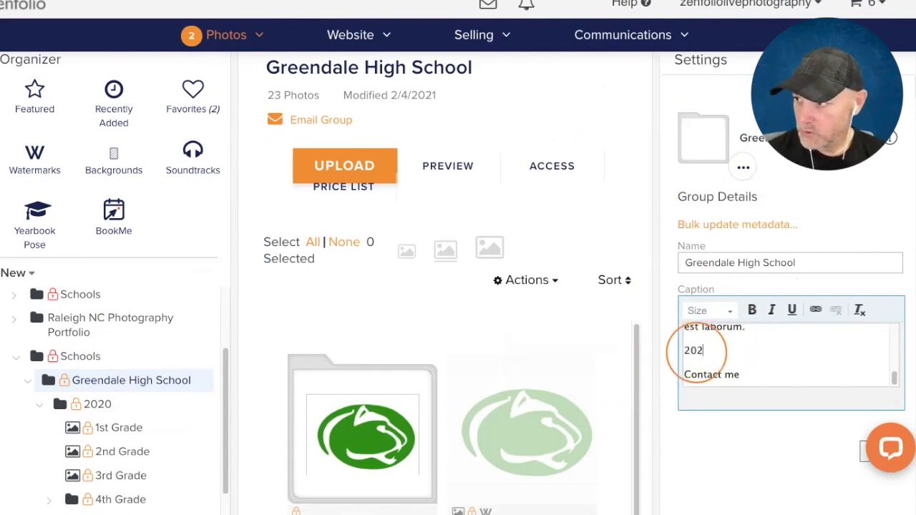
type("2021 School Photos Pre-Order Link")
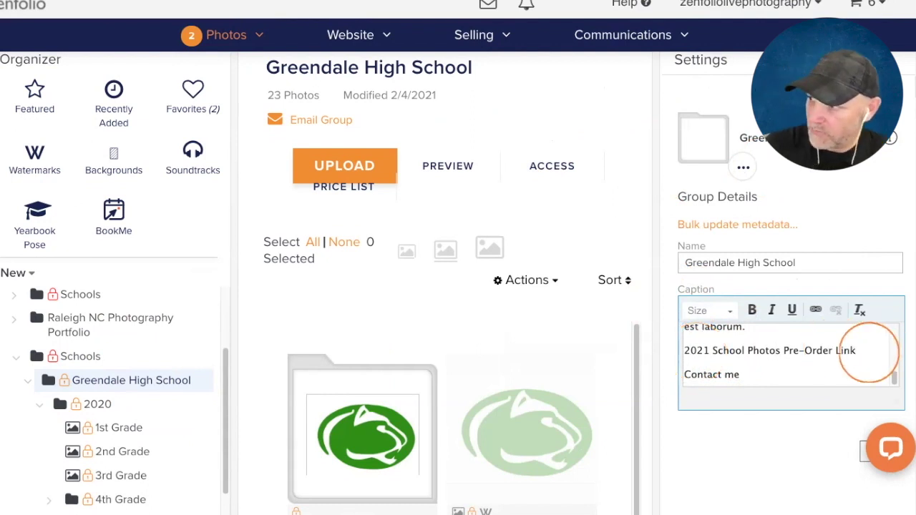
Link the caption text "2021 School Photos Pre-Order Link" to the copied pre-order URL, opening in a new window/tab, and save the group details
left_click_drag(856, 351, 680, 352)
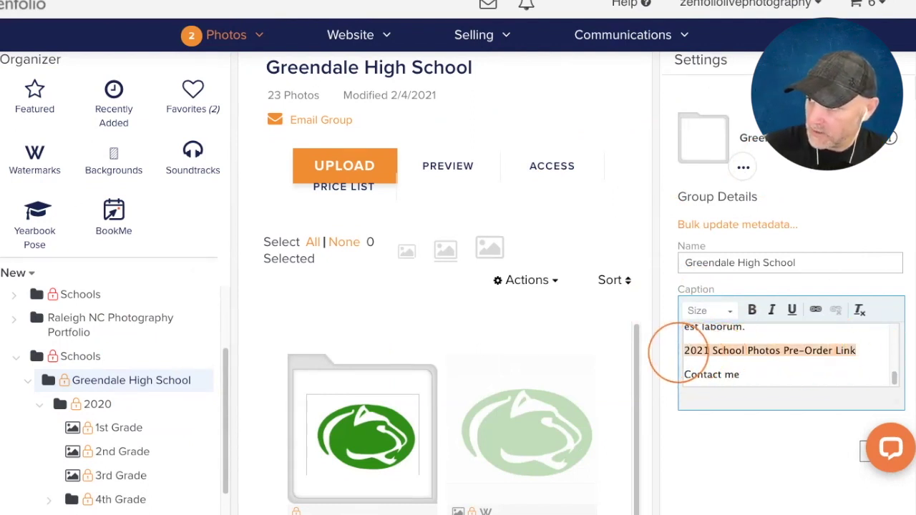
left_click(815, 310)
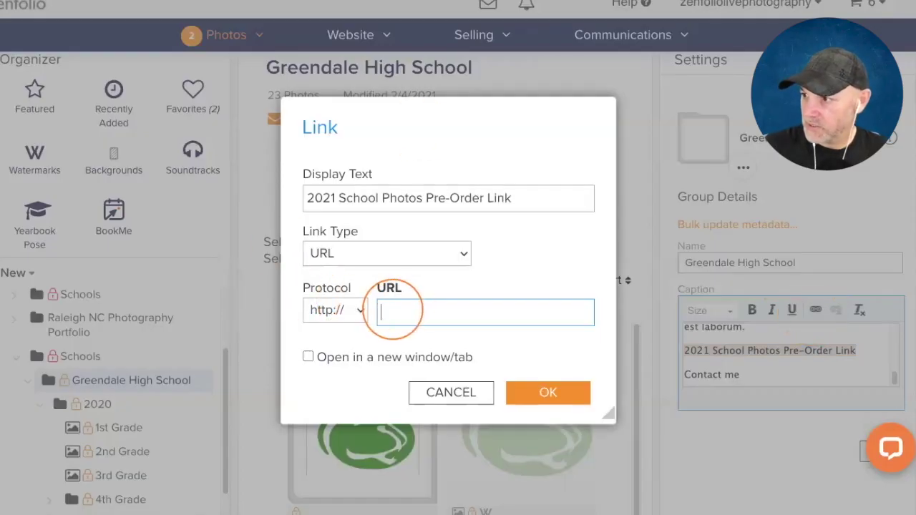
right_click(396, 309)
left_click(423, 404)
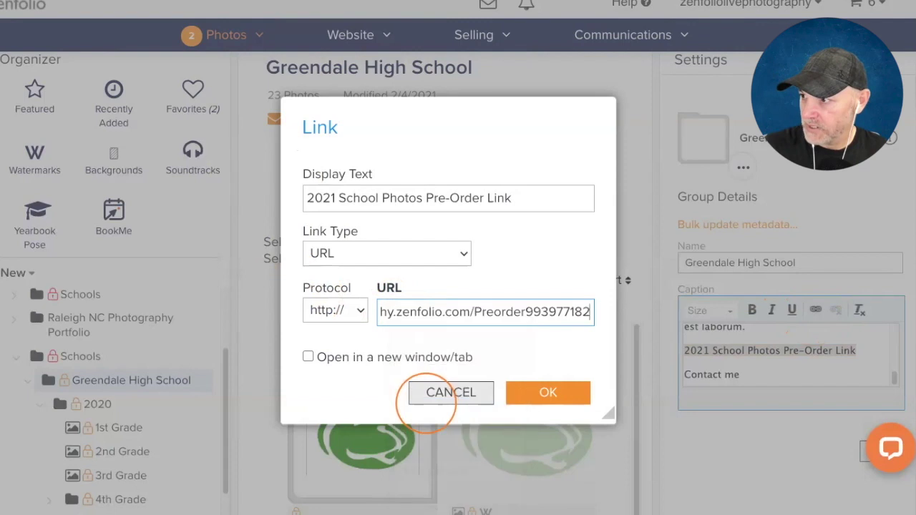
left_click(307, 356)
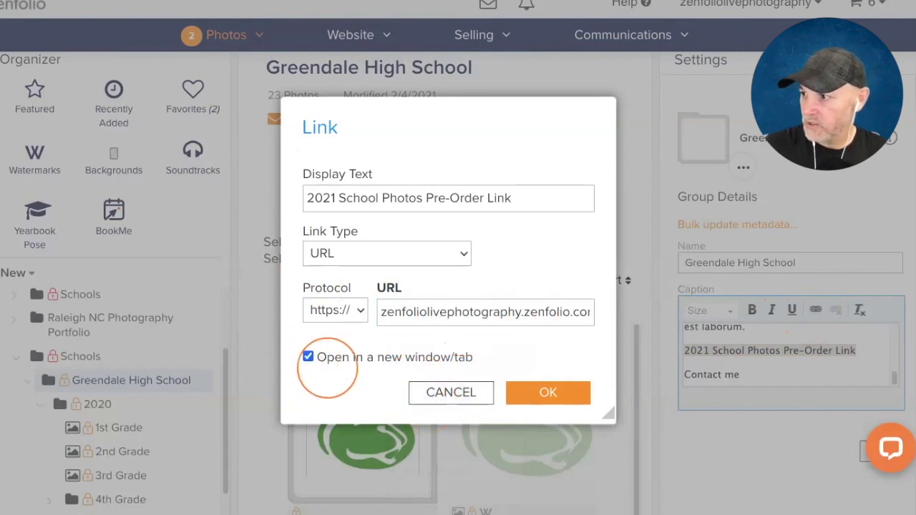
left_click(548, 392)
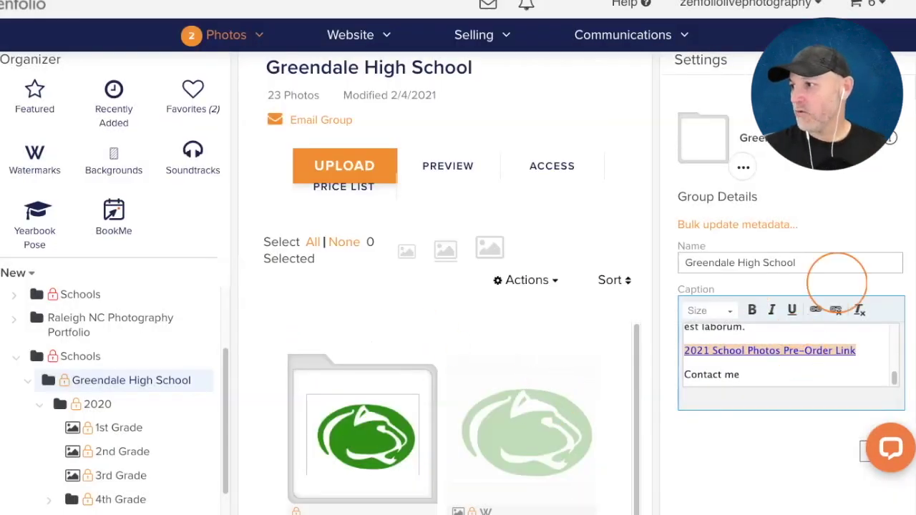
scroll(837, 282, "down", 3)
left_click(880, 337)
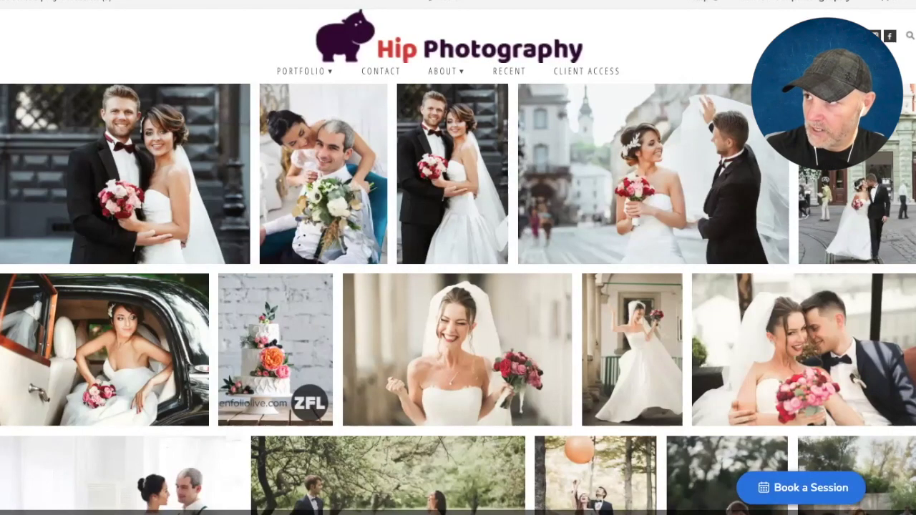
Switch to the public Greendale High School page, reload it and follow its 2021 School Photos Pre-Order Link
left_click(204, 4)
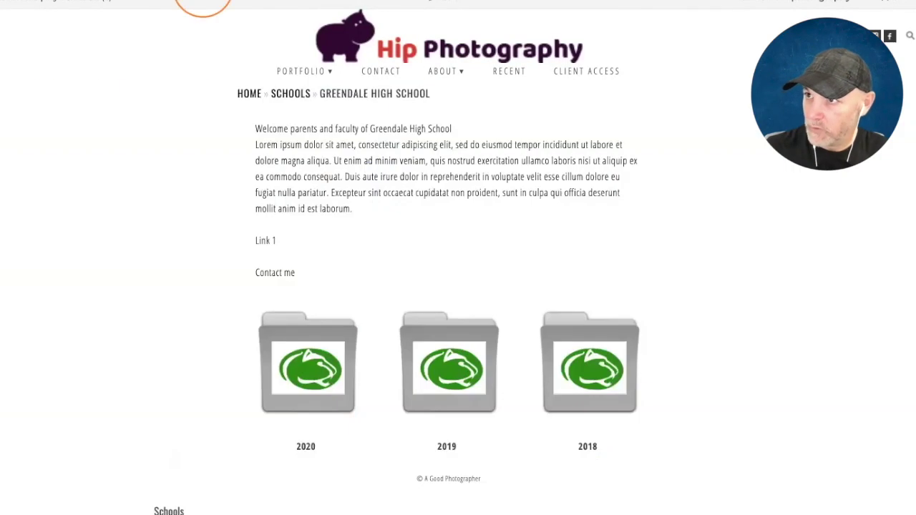
key("F5")
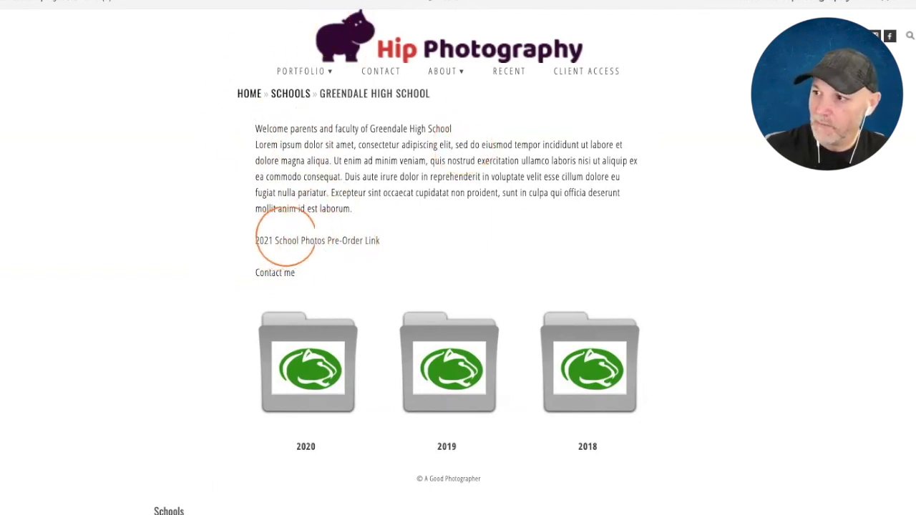
left_click(301, 241)
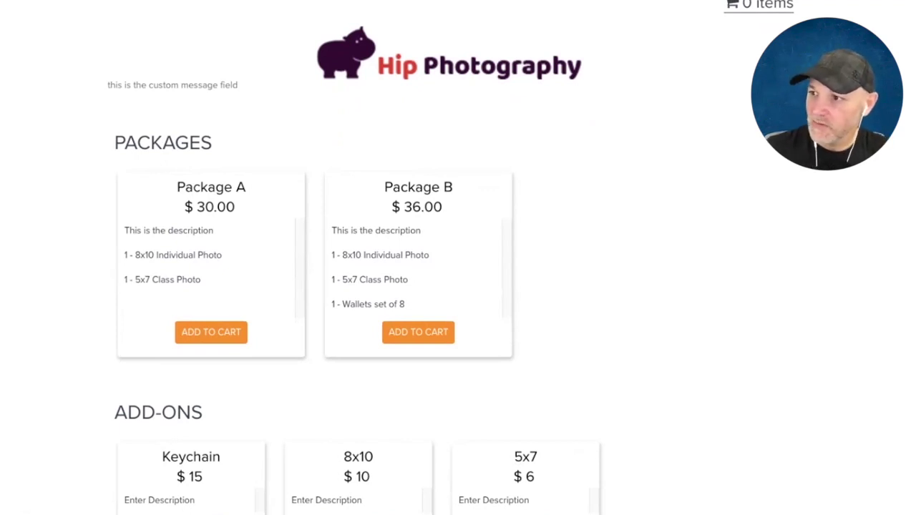
Add Package A and one Keychain add-on to the pre-order cart and proceed to checkout
scroll(198, 153, "down", 2)
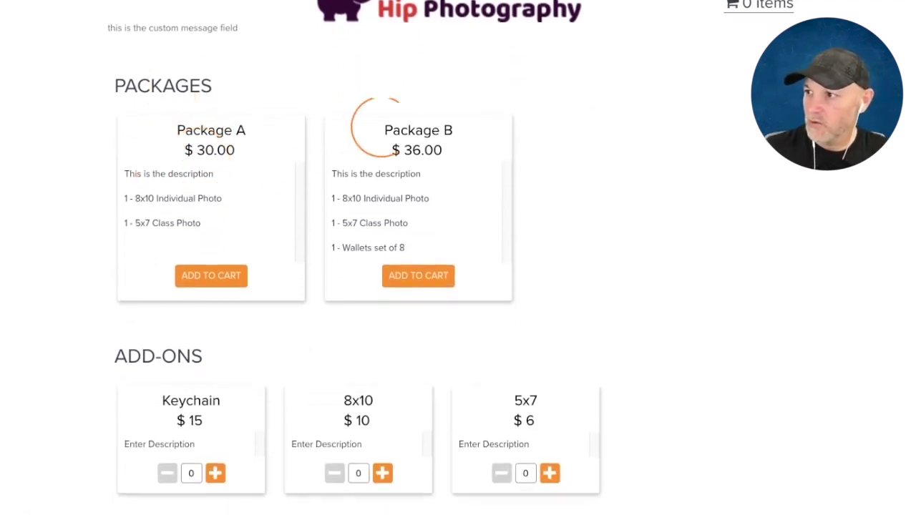
scroll(280, 189, "down", 2)
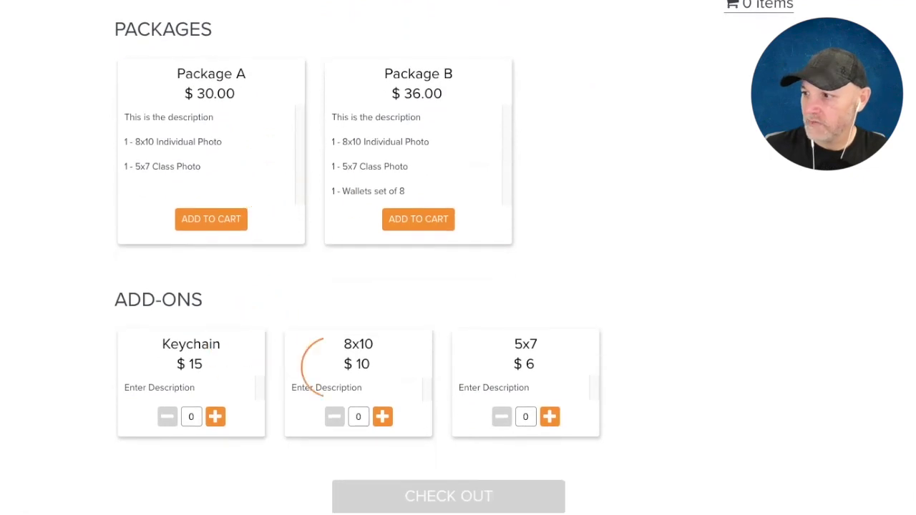
scroll(468, 342, "up", 2)
left_click(211, 268)
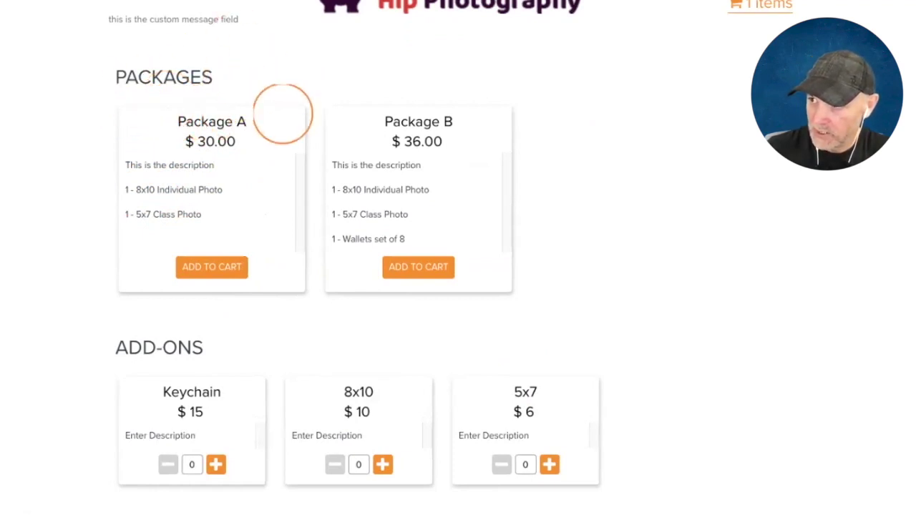
scroll(165, 66, "up", 2)
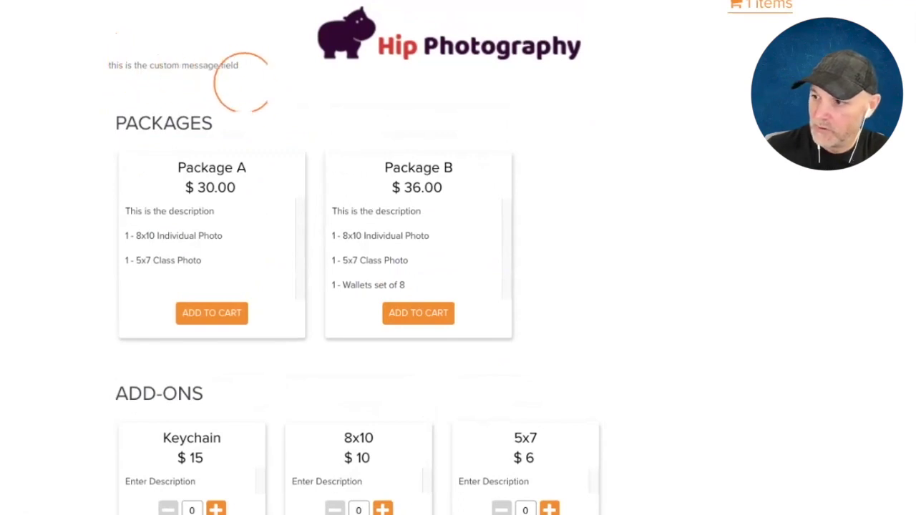
scroll(256, 100, "down", 4)
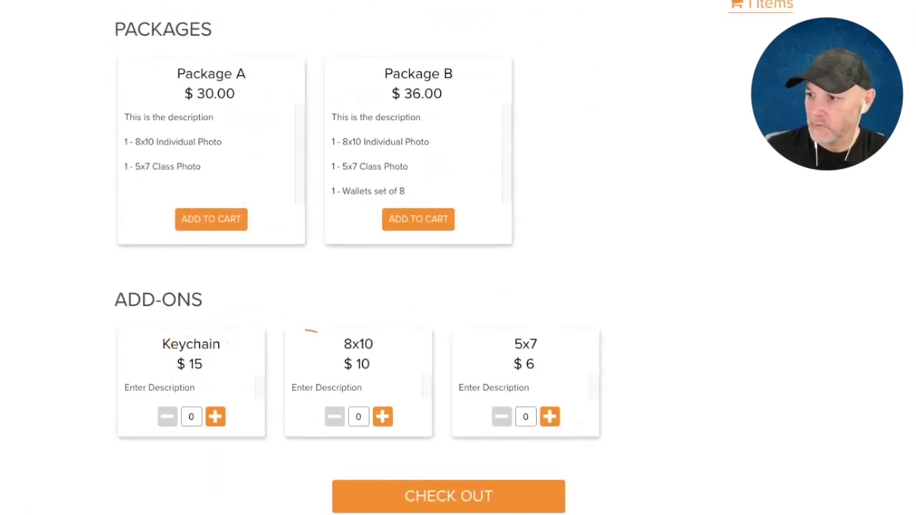
left_click(215, 416)
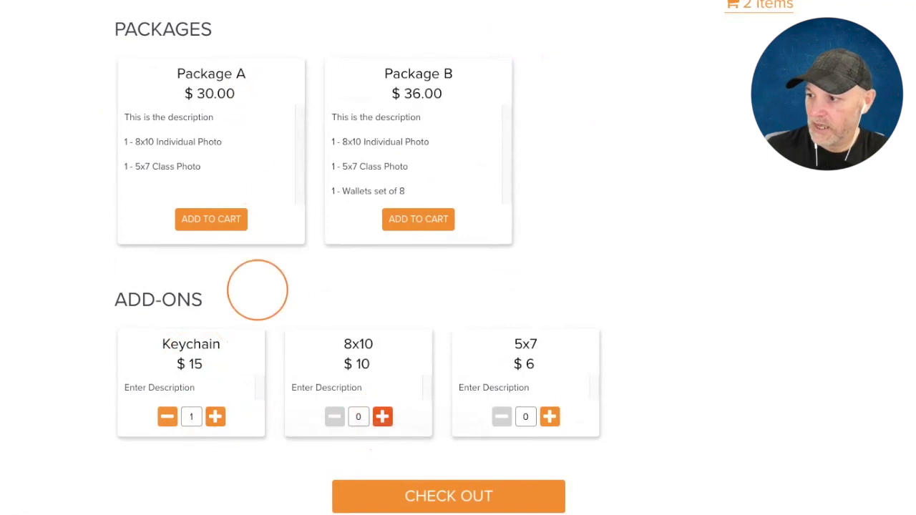
left_click(421, 491)
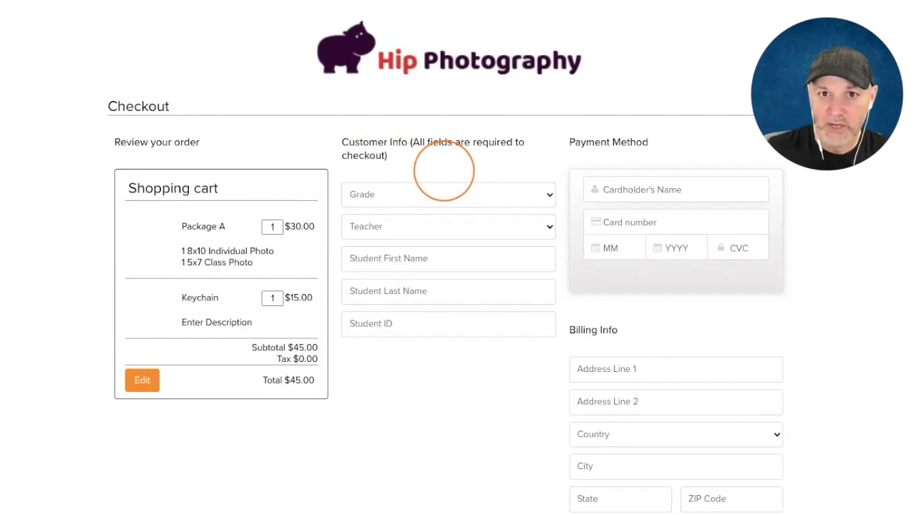
Choose grade 4 and a teacher in the checkout's customer info
left_click(547, 196)
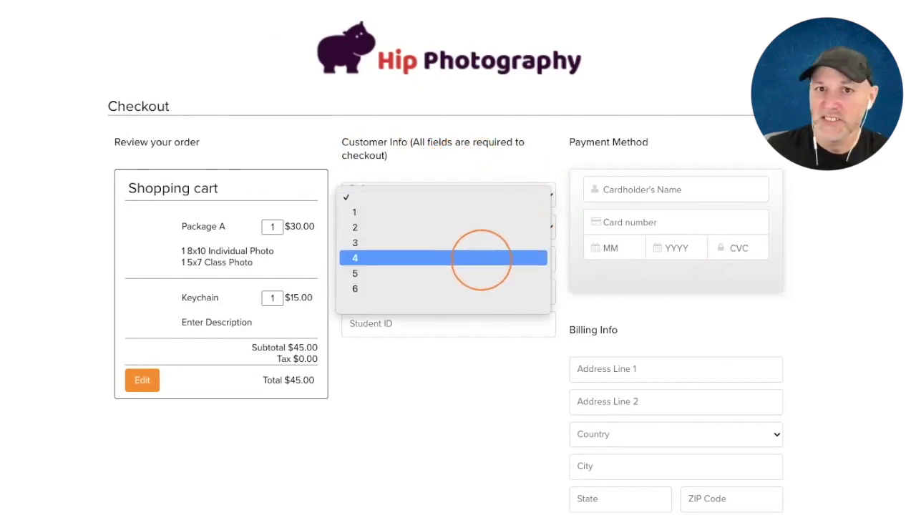
left_click(481, 259)
left_click(428, 214)
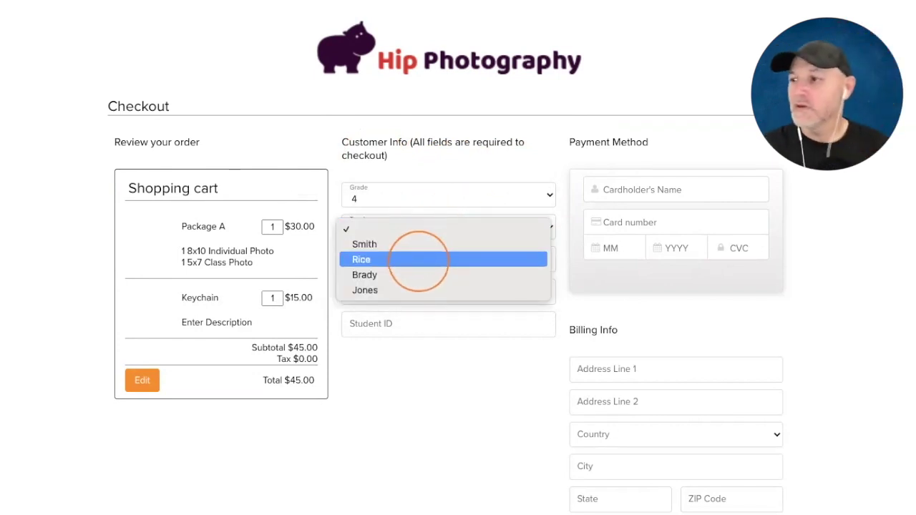
left_click(419, 259)
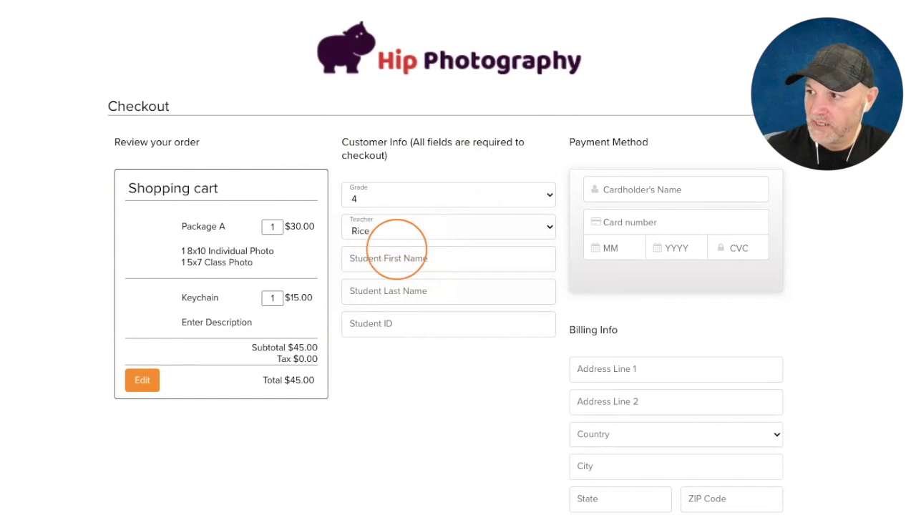
Examine the checkout's student name and ID fields, payment method, billing info and same-address shipping option
left_click(390, 260)
left_click(398, 293)
left_click(405, 326)
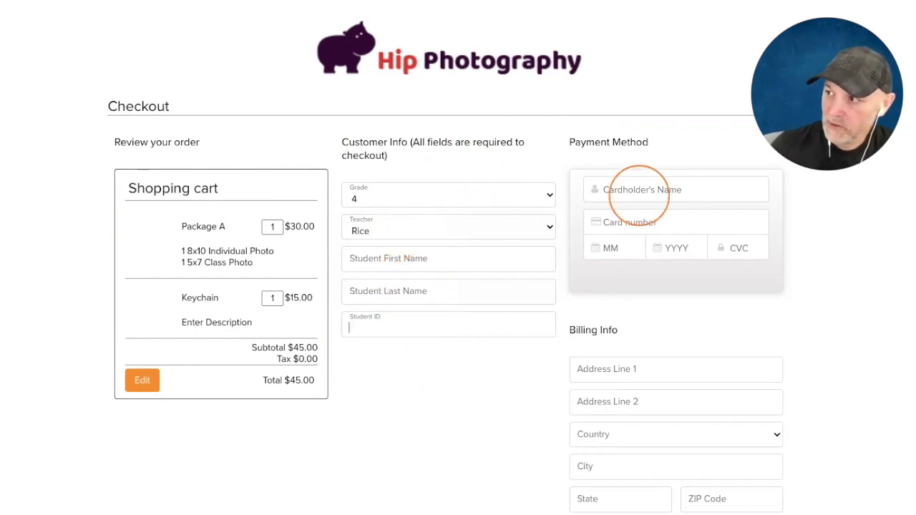
scroll(637, 188, "down", 3)
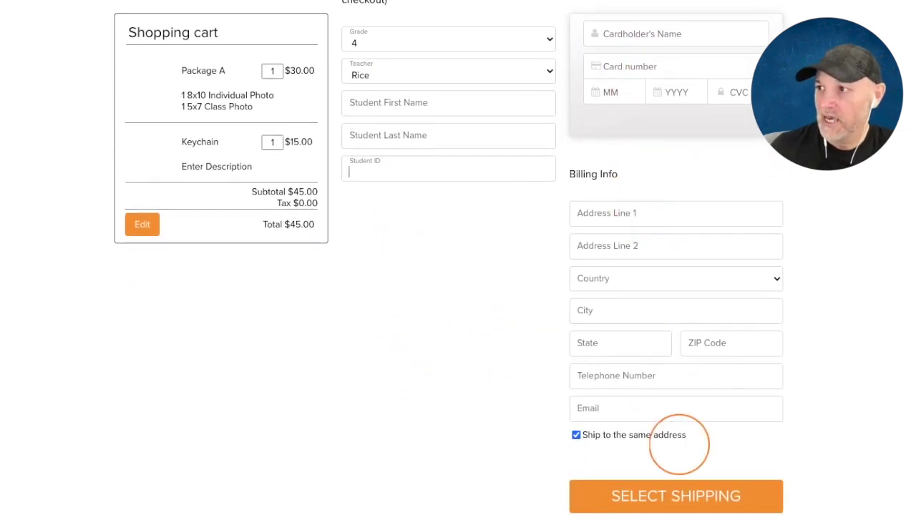
scroll(545, 401, "up", 2)
scroll(547, 402, "up", 1)
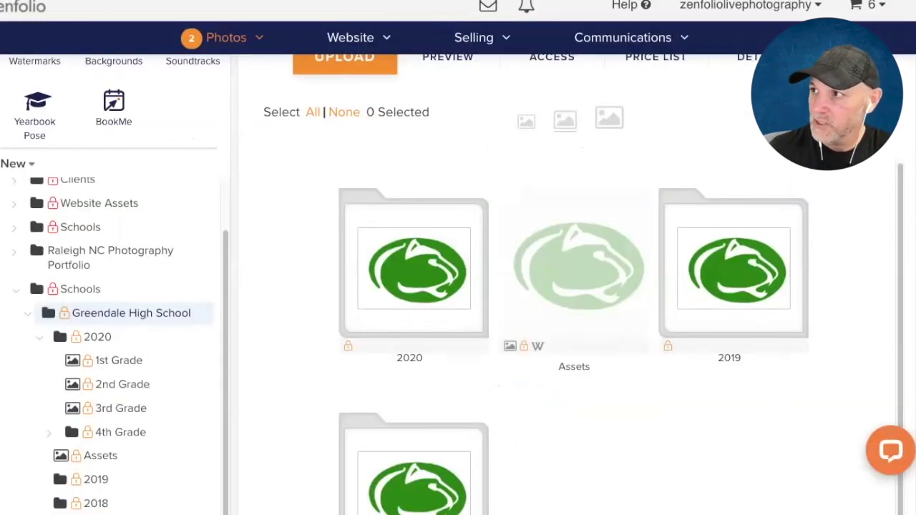
Return to Zenfolio's Pre-Orders list and open the East Raleigh 2021 order form through its link
mouse_move(466, 41)
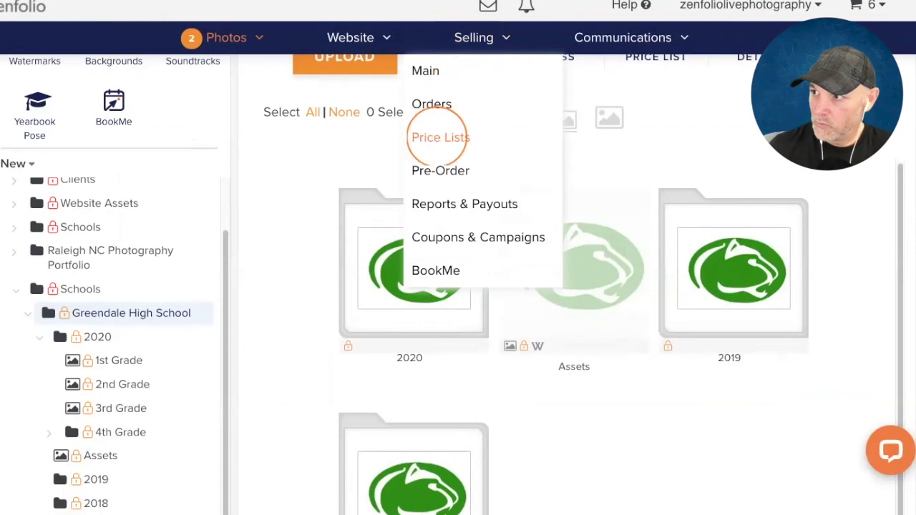
left_click(434, 169)
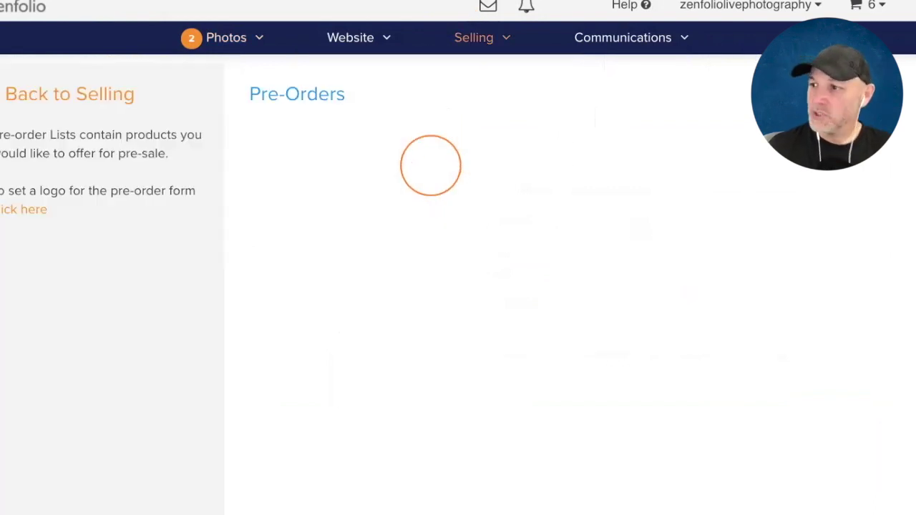
scroll(379, 198, "down", 2)
scroll(389, 199, "down", 1)
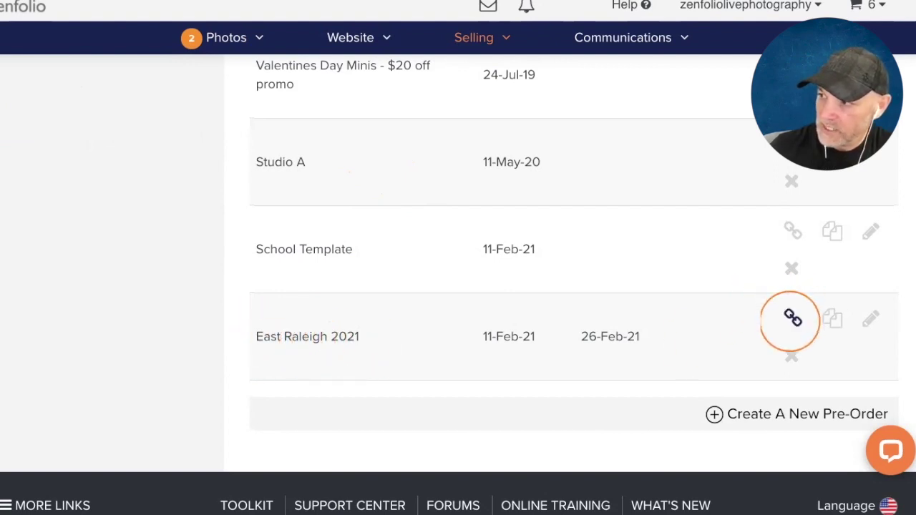
left_click(794, 317)
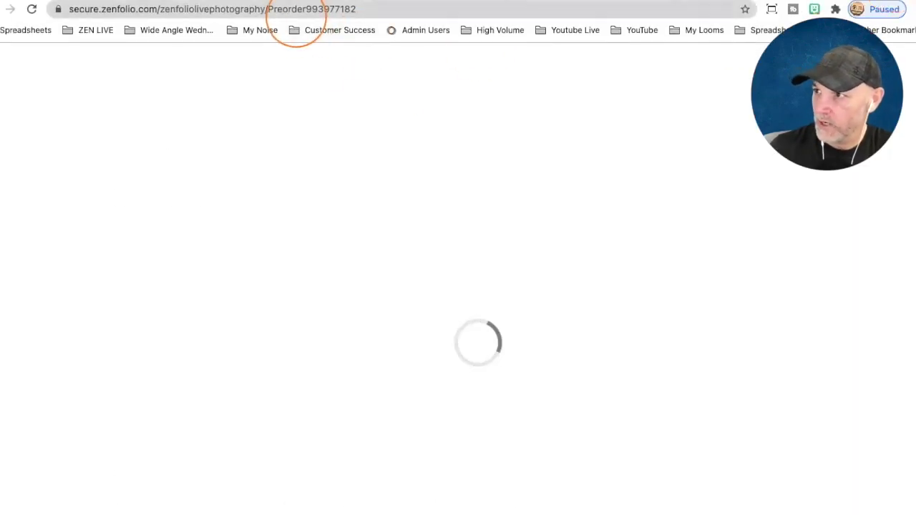
Copy the full web address of the East Raleigh 2021 pre-order form
left_click(296, 9)
right_click(296, 12)
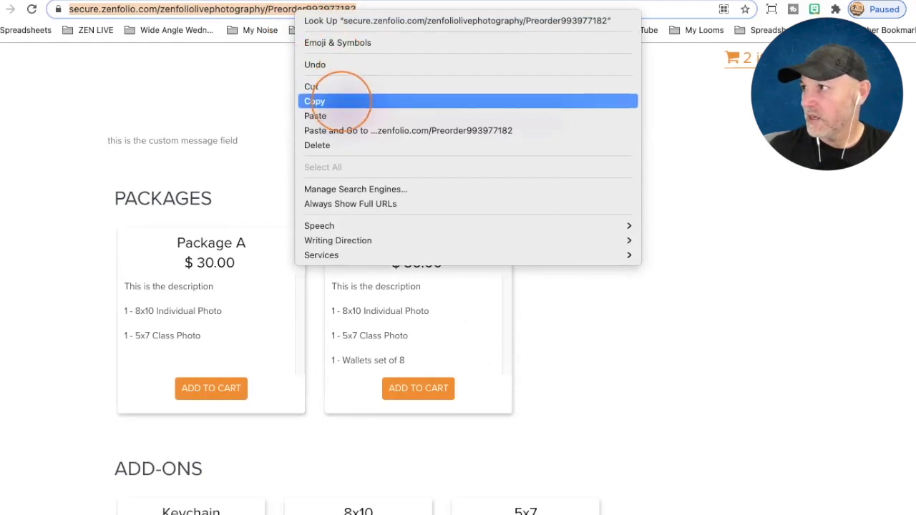
left_click(338, 100)
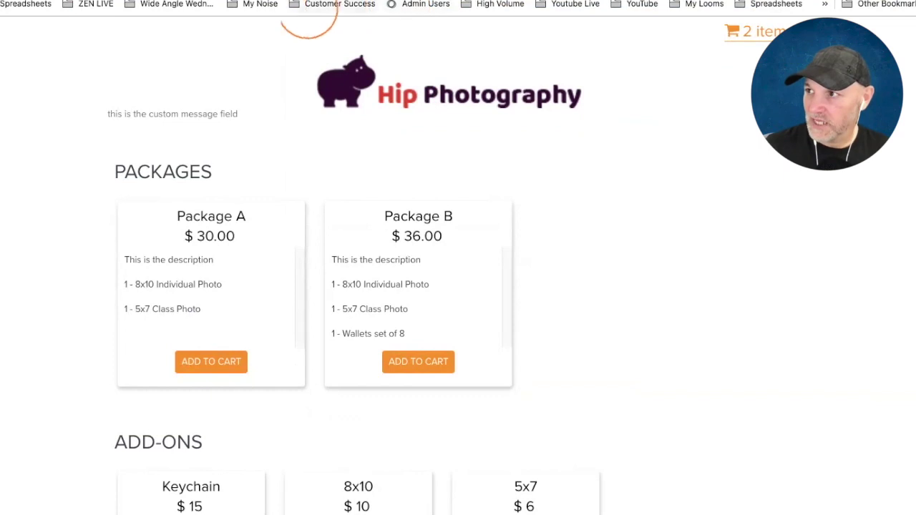
key("super+l")
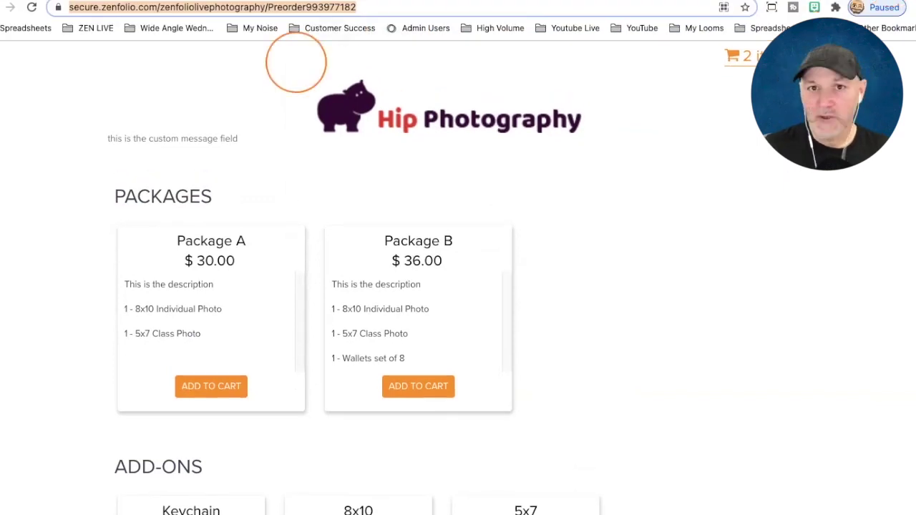
left_click(337, 8)
key("super+c")
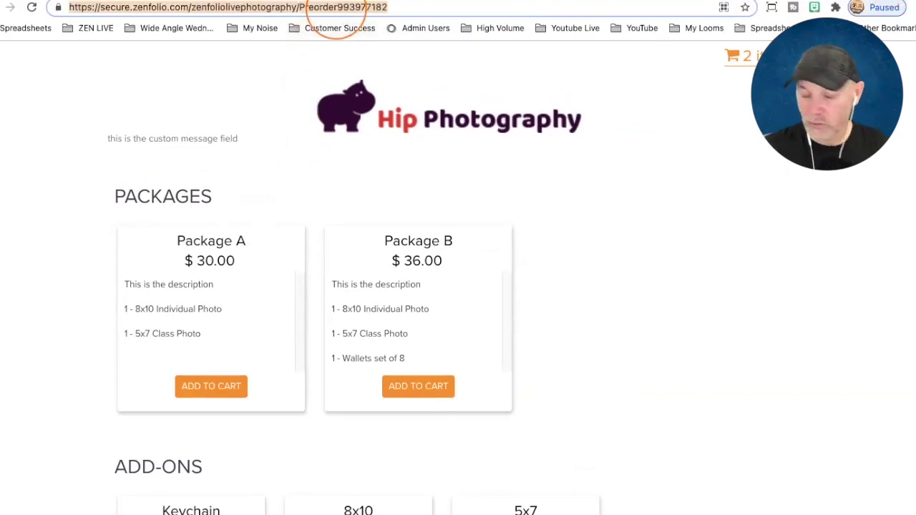
Find the QR Code Generator site by searching for "free qr code maker" and generate a QR code from the copied pre-order address
type("free")
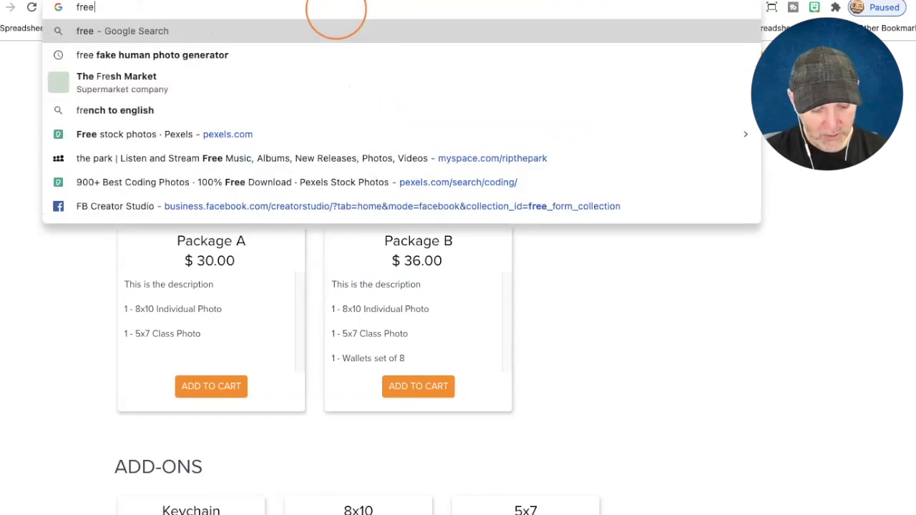
type(" qr code maker")
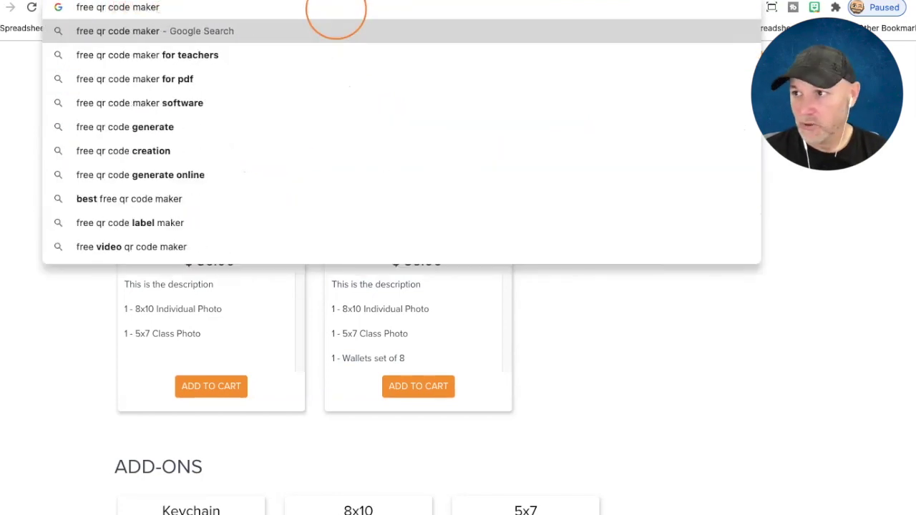
key("Return")
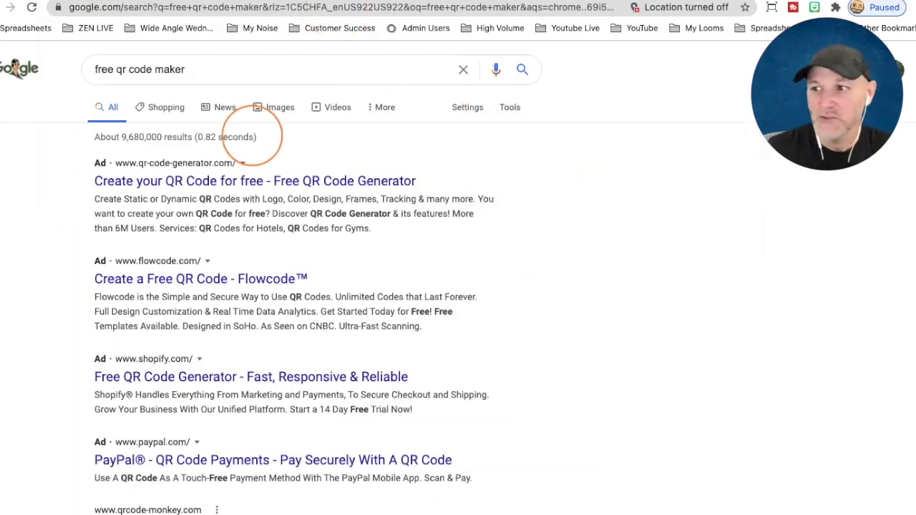
left_click(149, 180)
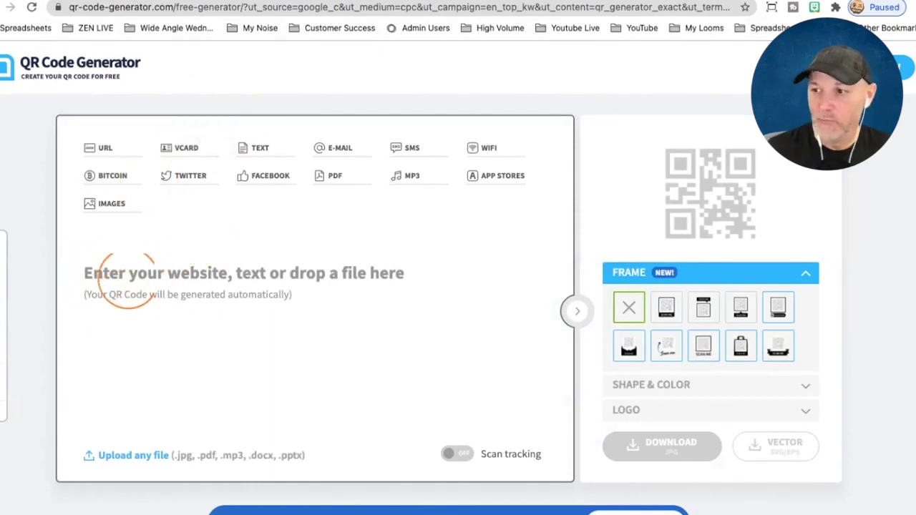
key("super+v")
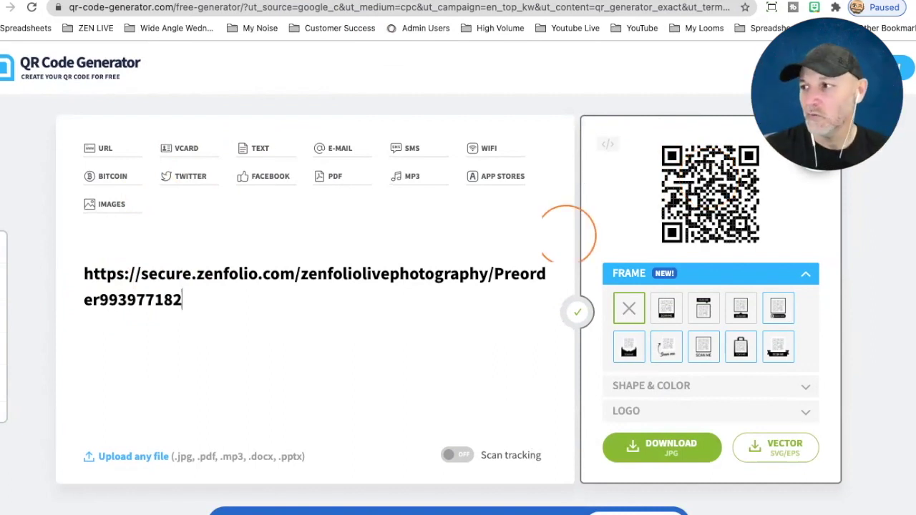
Switch back from the QR code site to Zenfolio's Pre-Orders list and open the photo organizer
scroll(568, 234, "down", 1)
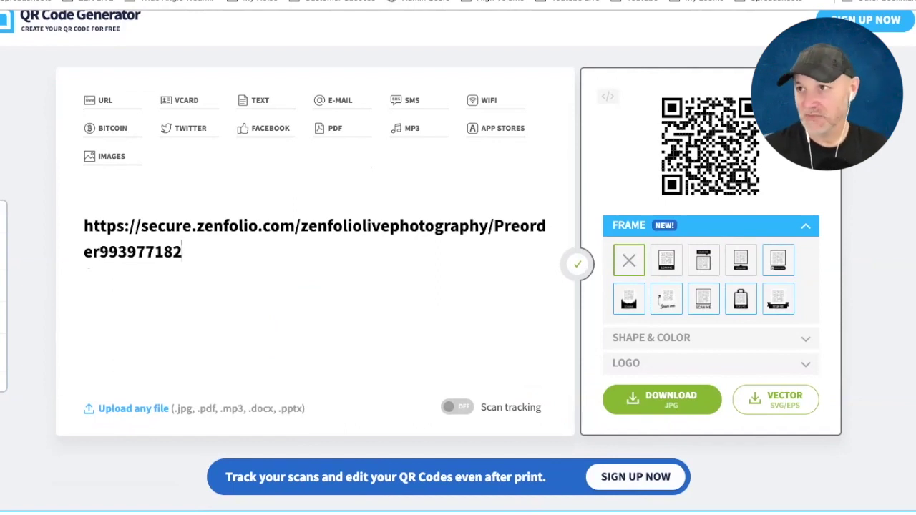
key("ctrl+shift+Tab")
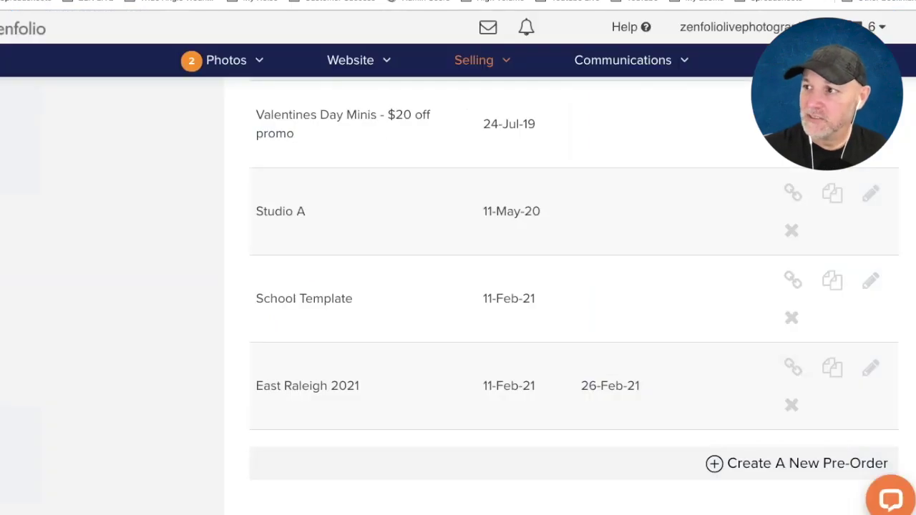
scroll(267, 272, "up", 3)
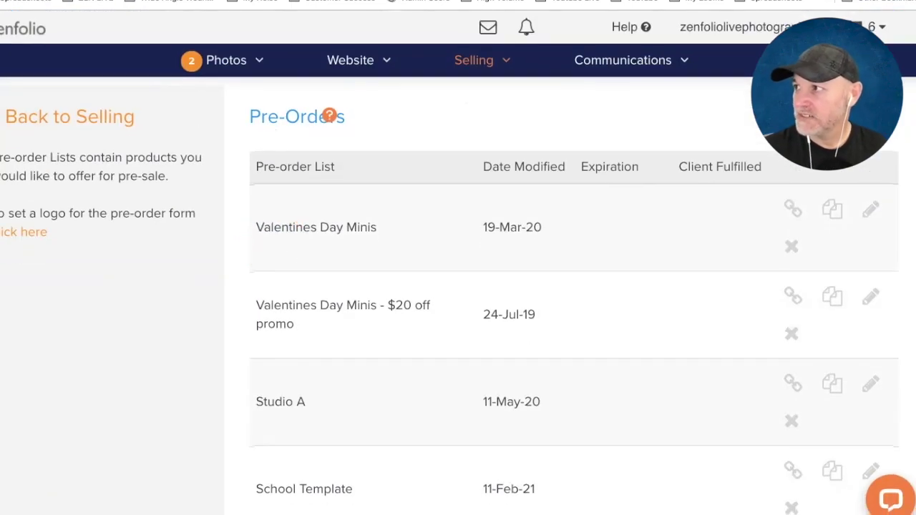
left_click(201, 255)
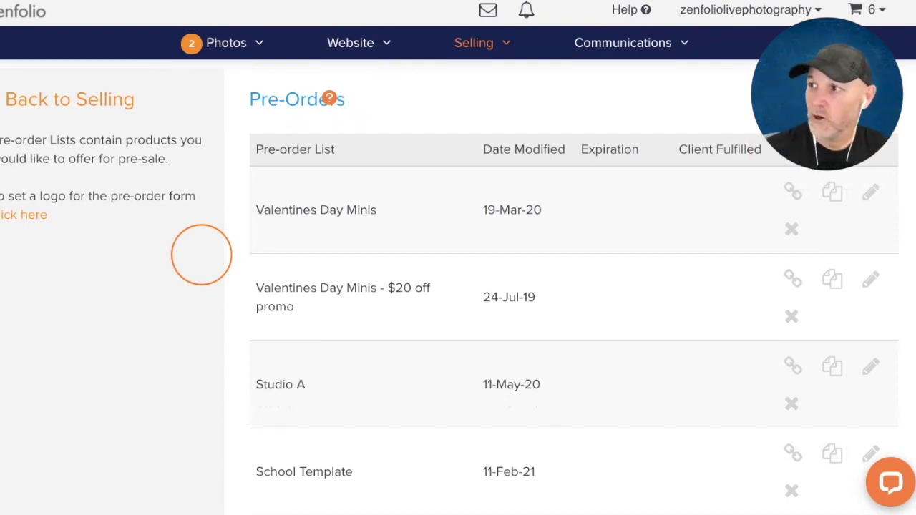
left_click(259, 42)
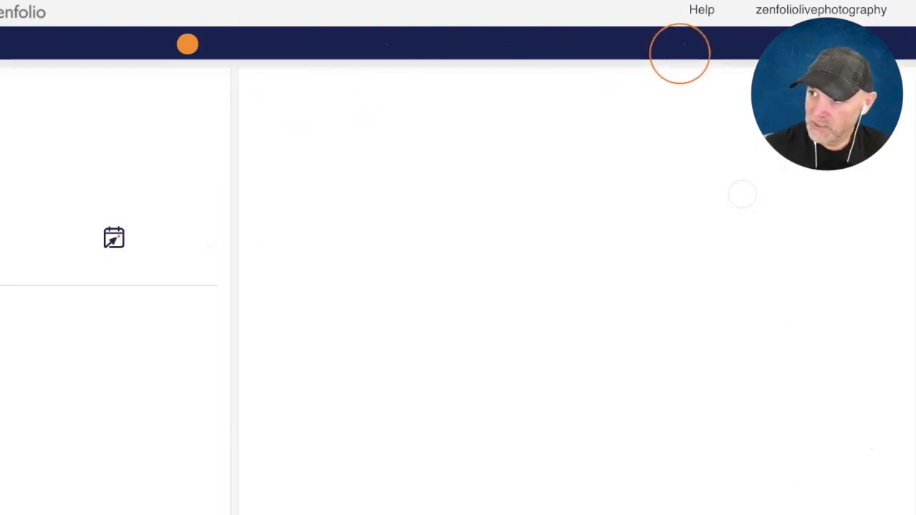
left_click(425, 41)
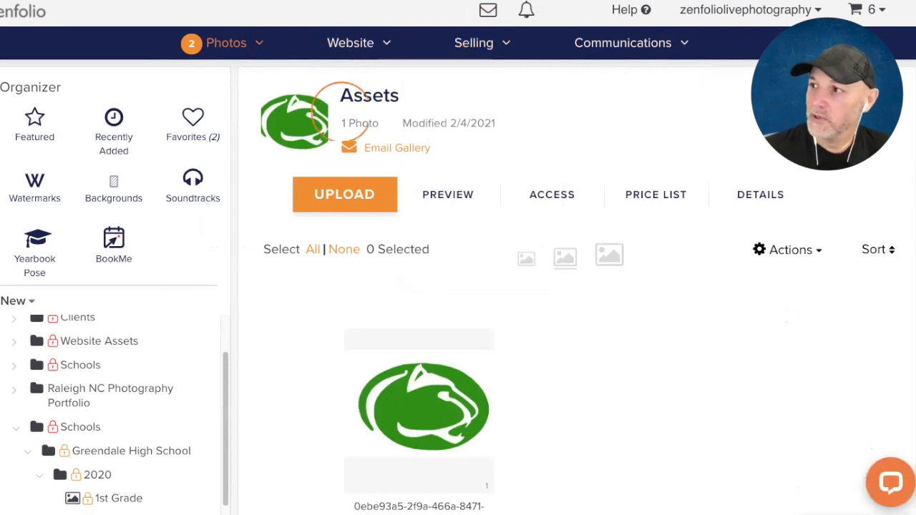
Open the Preorders sales report within Zenfolio's selling Reports & Payouts
mouse_move(476, 43)
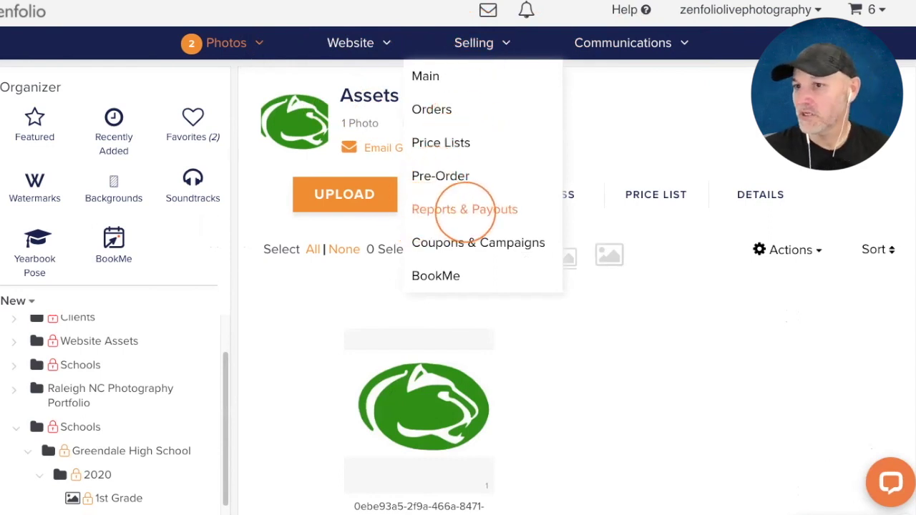
left_click(465, 209)
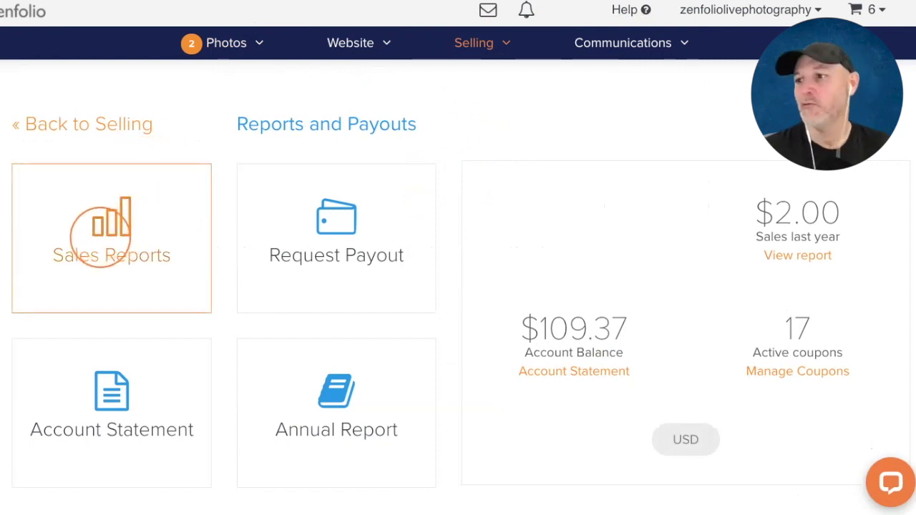
left_click(101, 237)
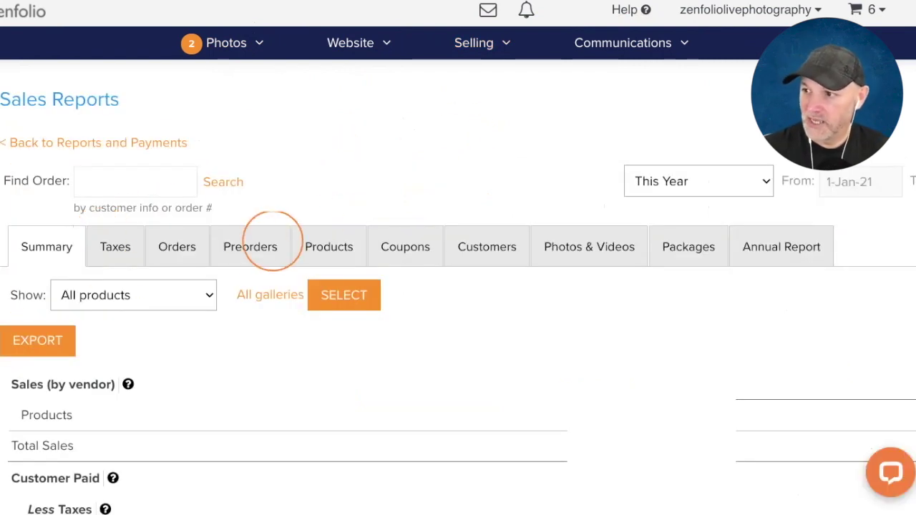
scroll(260, 241, "down", 1)
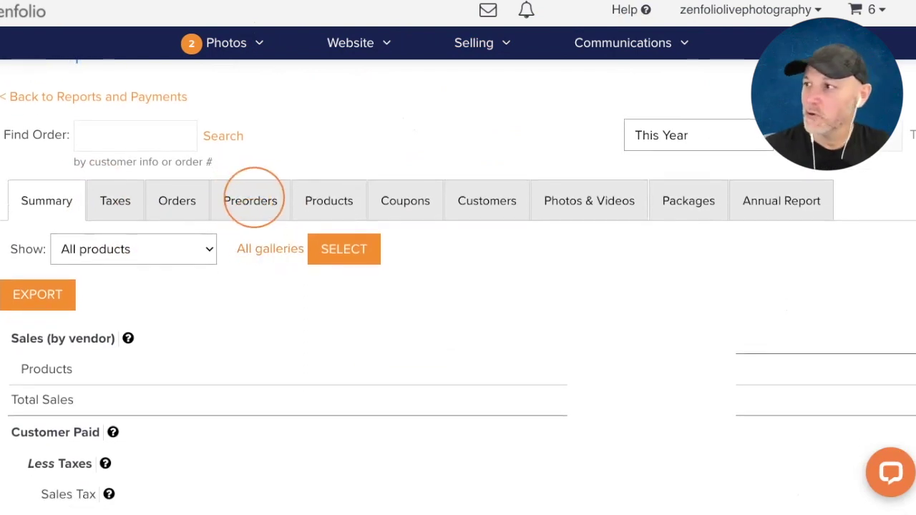
left_click(250, 200)
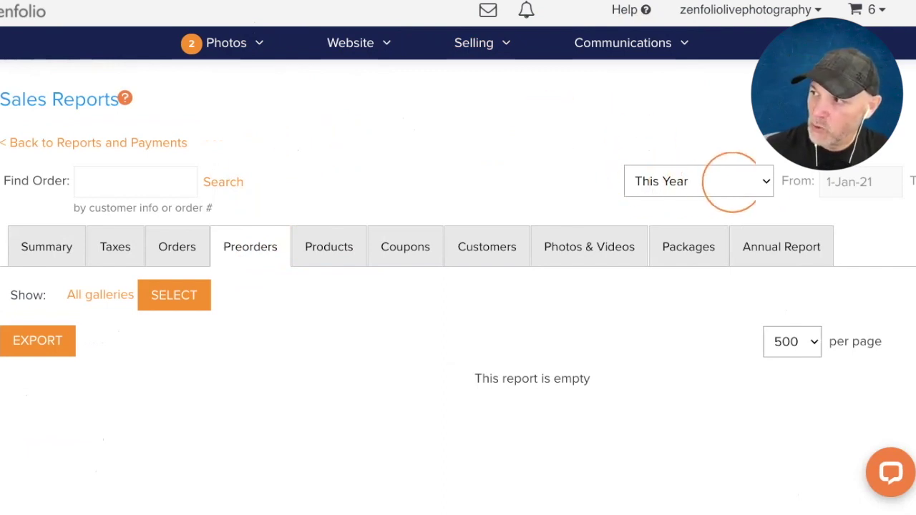
Set the Preorders report's date range to Last Year
scroll(783, 179, "right", 2)
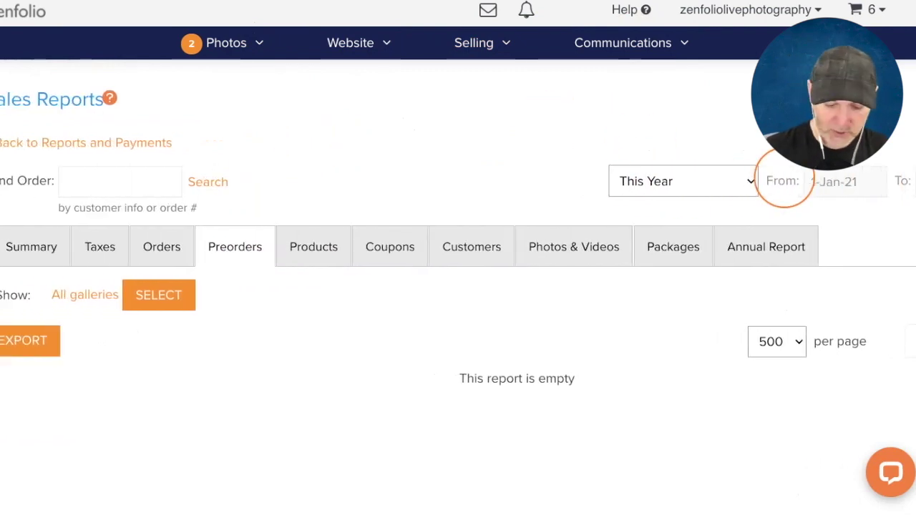
key("ctrl+minus")
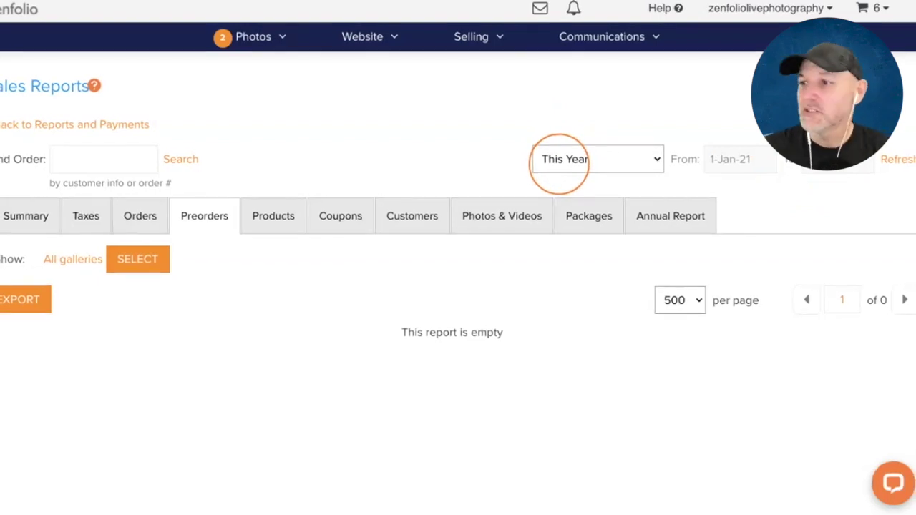
left_click(652, 161)
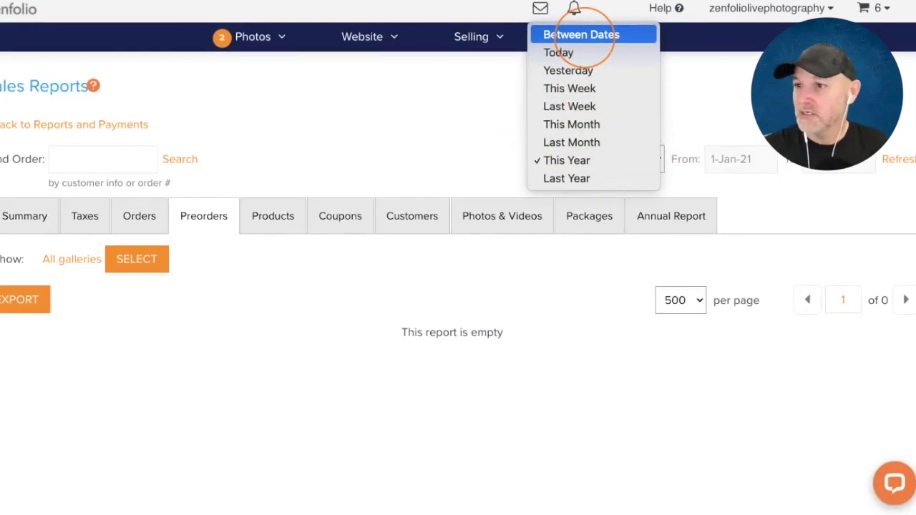
left_click(569, 179)
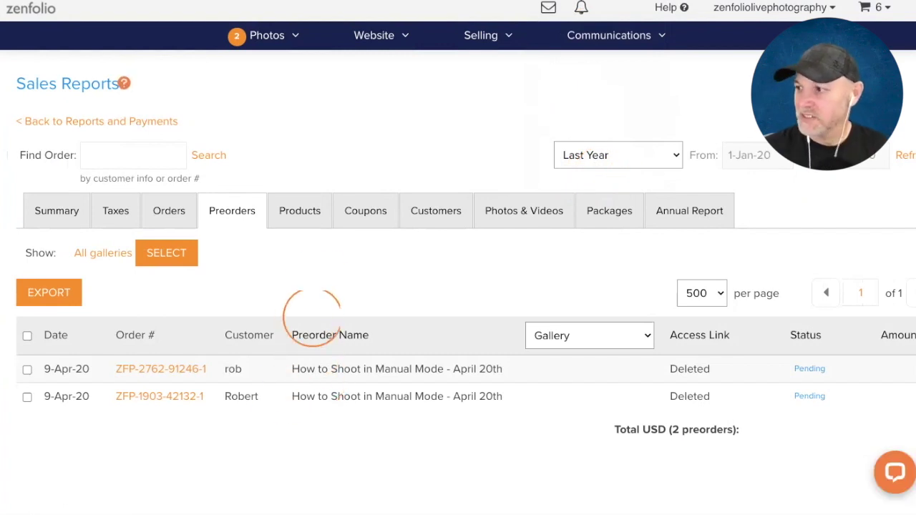
scroll(314, 283, "down", 1)
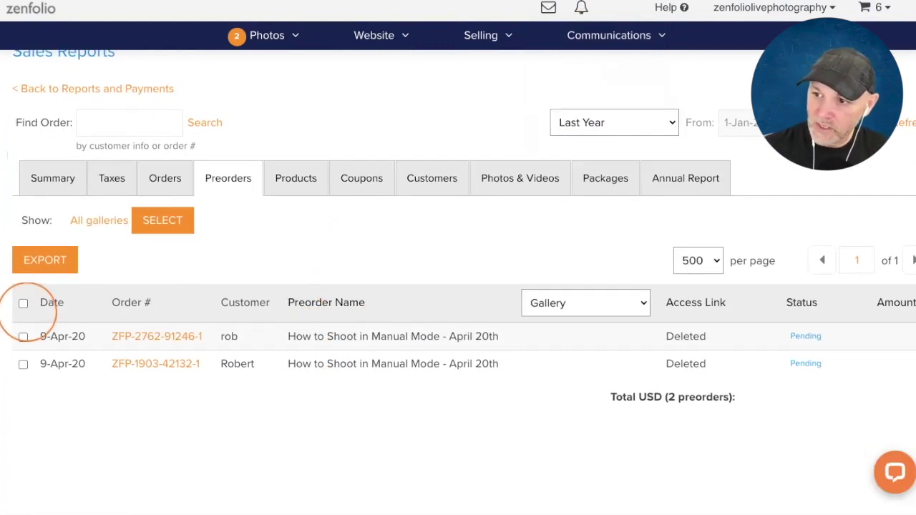
Select all preorders in the report and sort them by preorder name
left_click(24, 303)
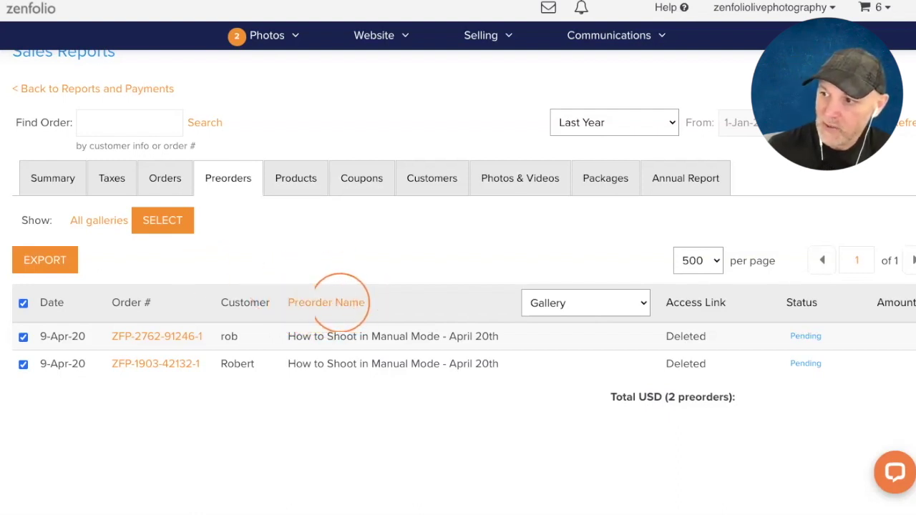
left_click(328, 301)
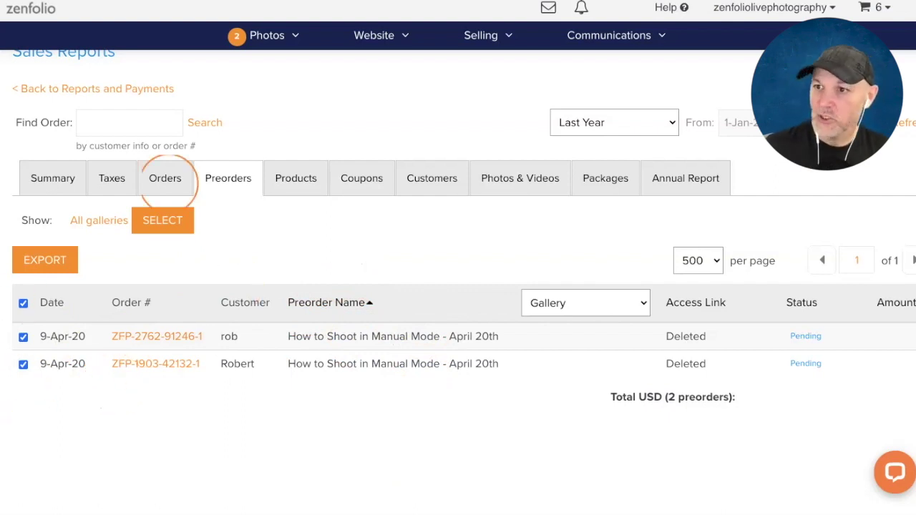
Try to export the selected preorders as a comma-separated values file without the pre-order photos and videos
left_click(44, 260)
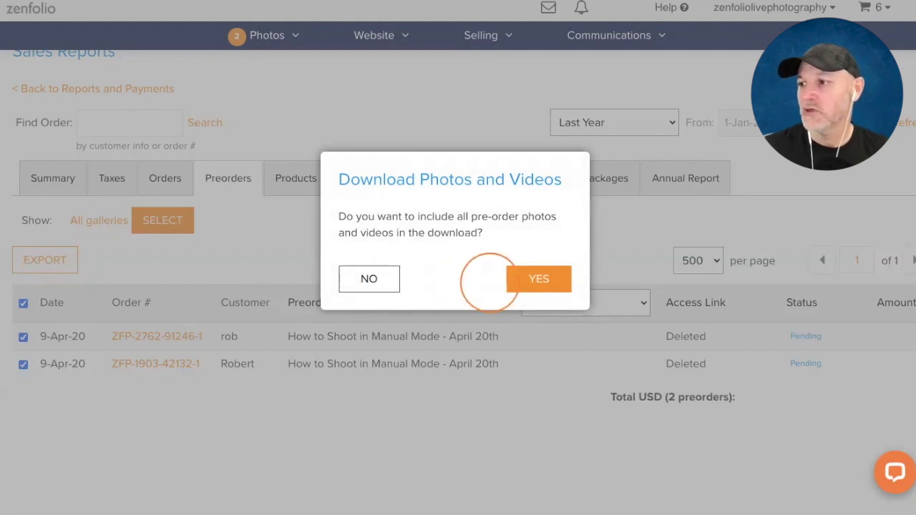
left_click(369, 279)
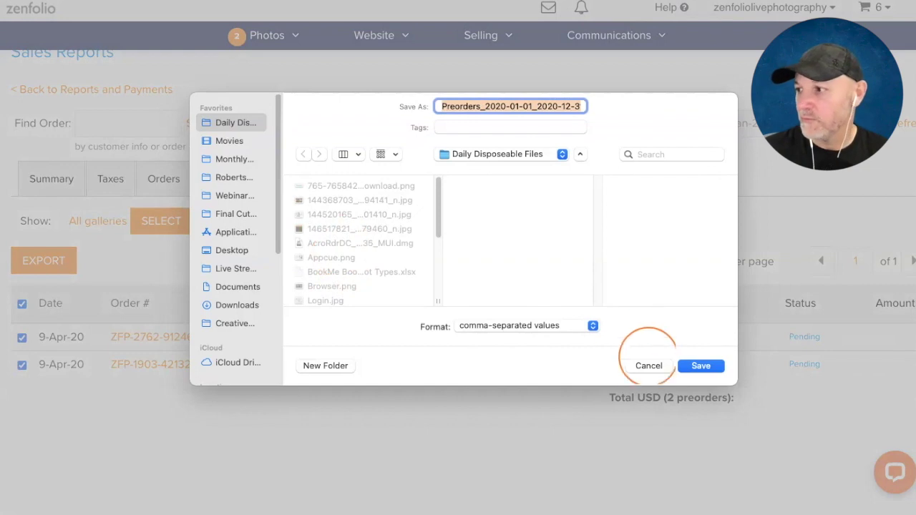
left_click(648, 365)
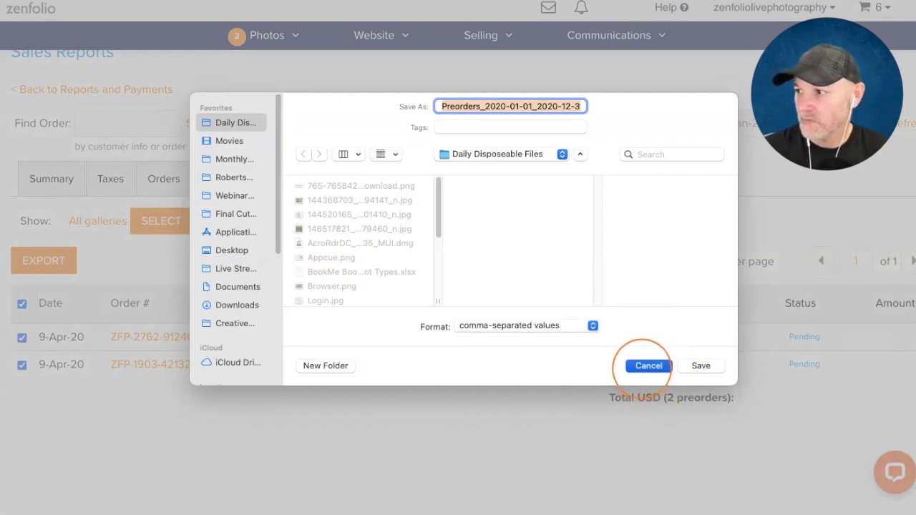
scroll(358, 280, "up", 1)
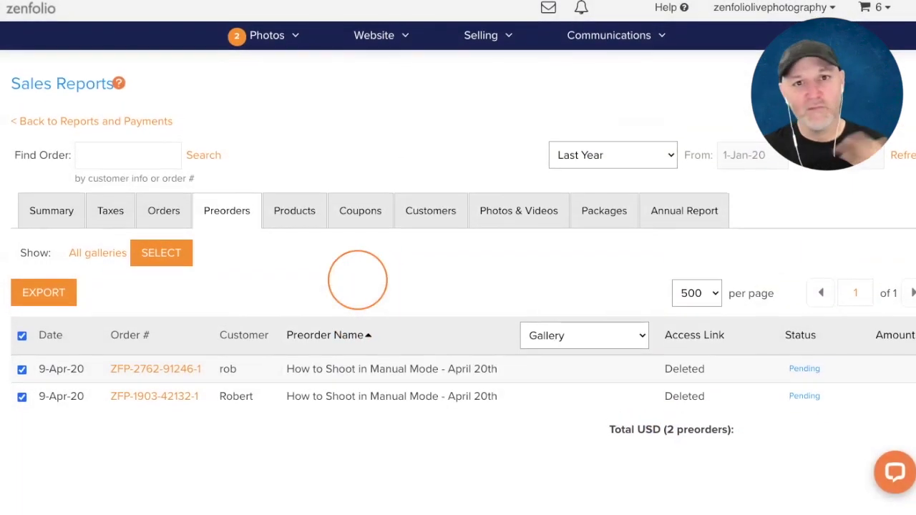